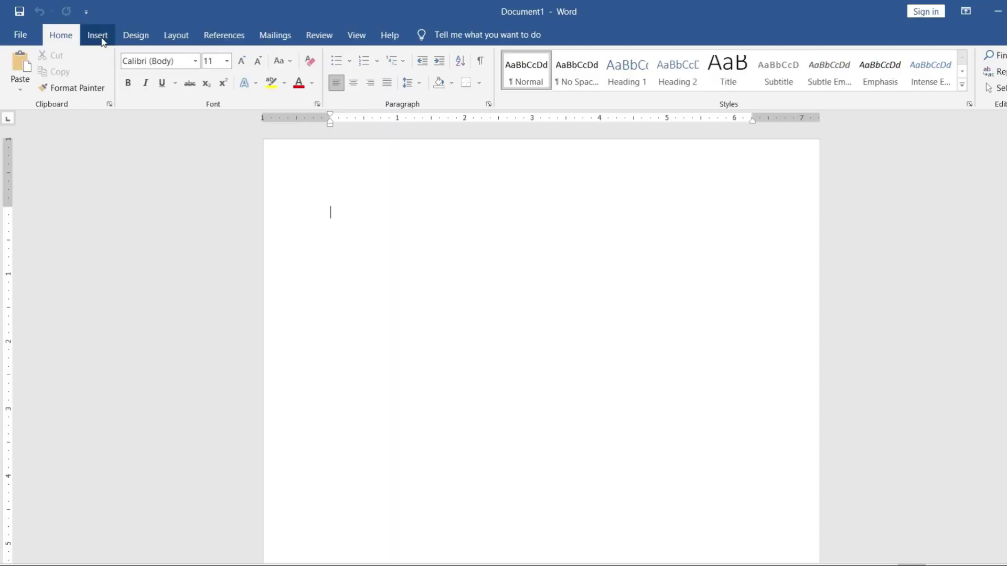
Switch the ribbon to the Insert tab for the blank Document1
left_click(103, 41)
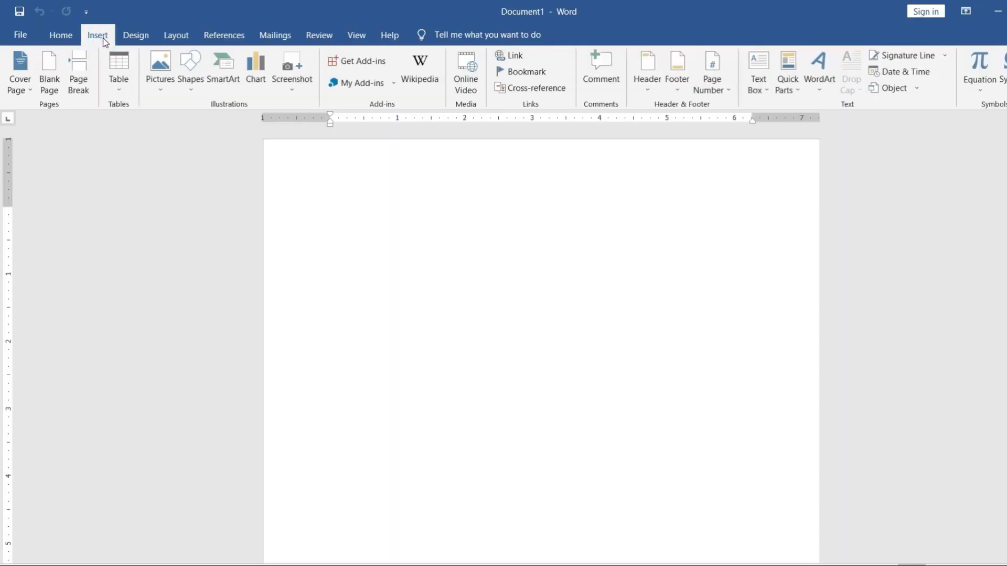
Insert the Austin cover page from the Cover Page gallery
left_click(21, 87)
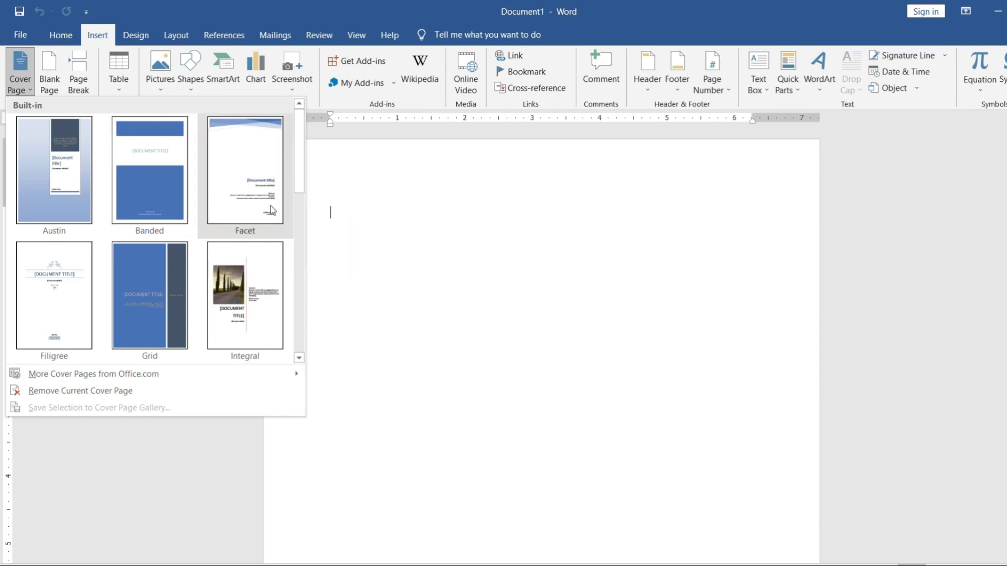
left_click(53, 196)
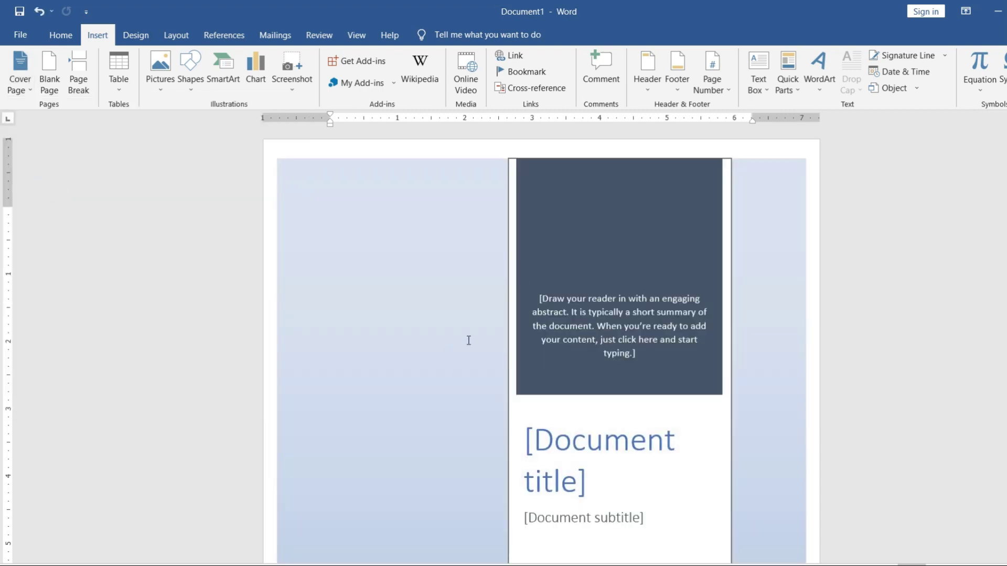
scroll(469, 342, "down", 3)
scroll(470, 344, "down", 5)
scroll(542, 379, "down", 3)
scroll(667, 418, "up", 2)
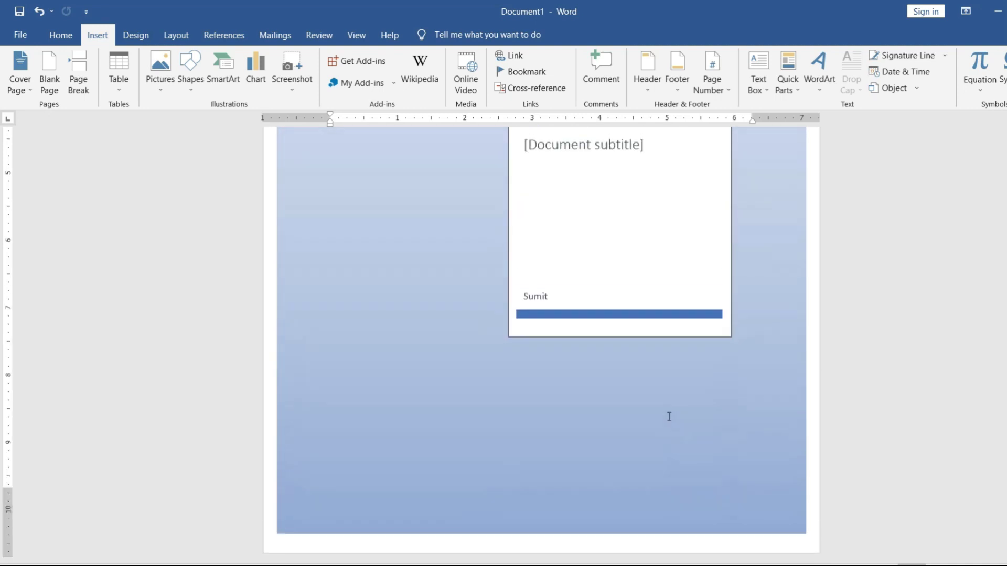
scroll(366, 272, "up", 4)
scroll(371, 227, "up", 4)
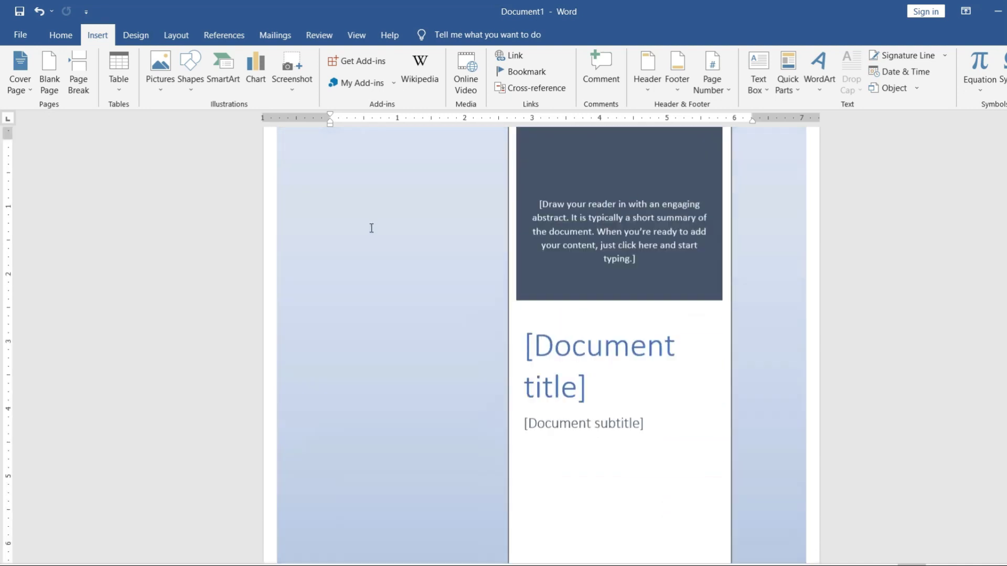
Fill the cover with abstract COMPUTER, the author's name as title, and subtitle TECHNOLOGY
left_click(601, 257)
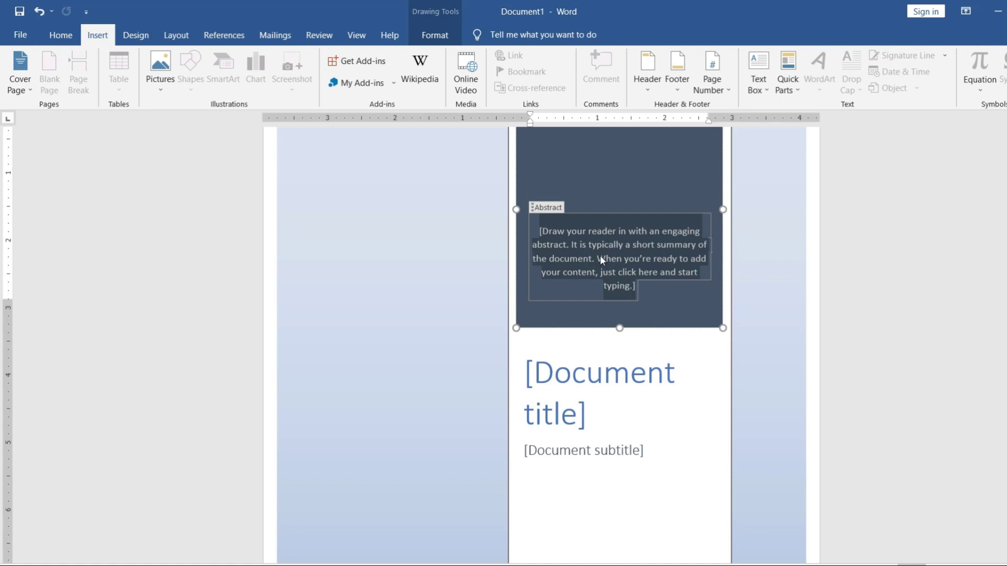
type("COM")
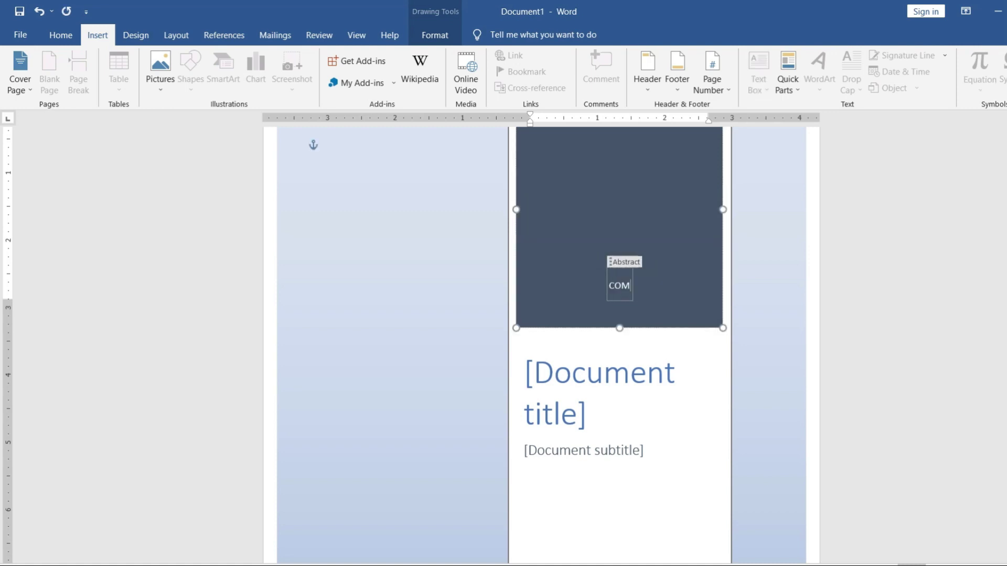
type("PUTER")
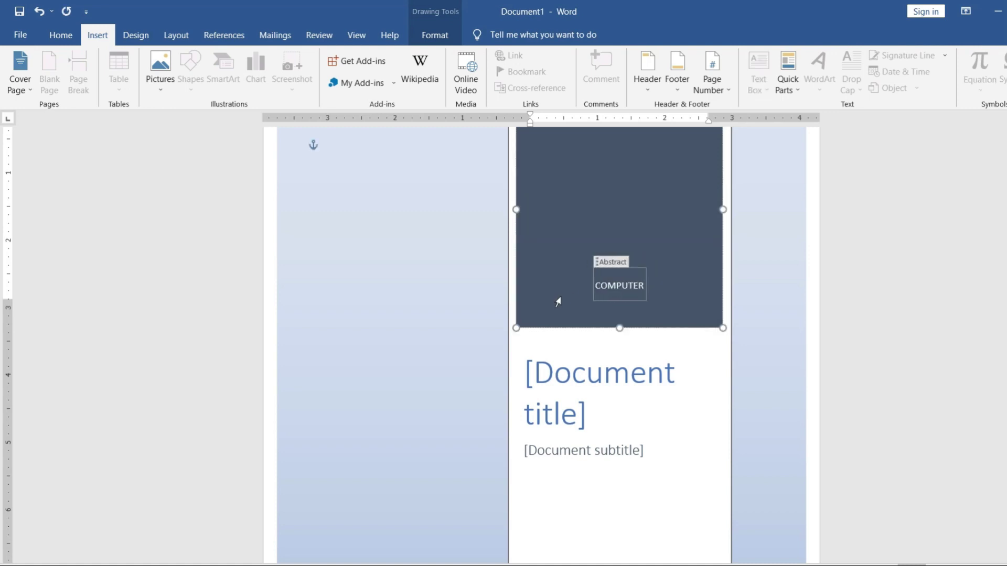
left_click(551, 375)
type("SUMIT")
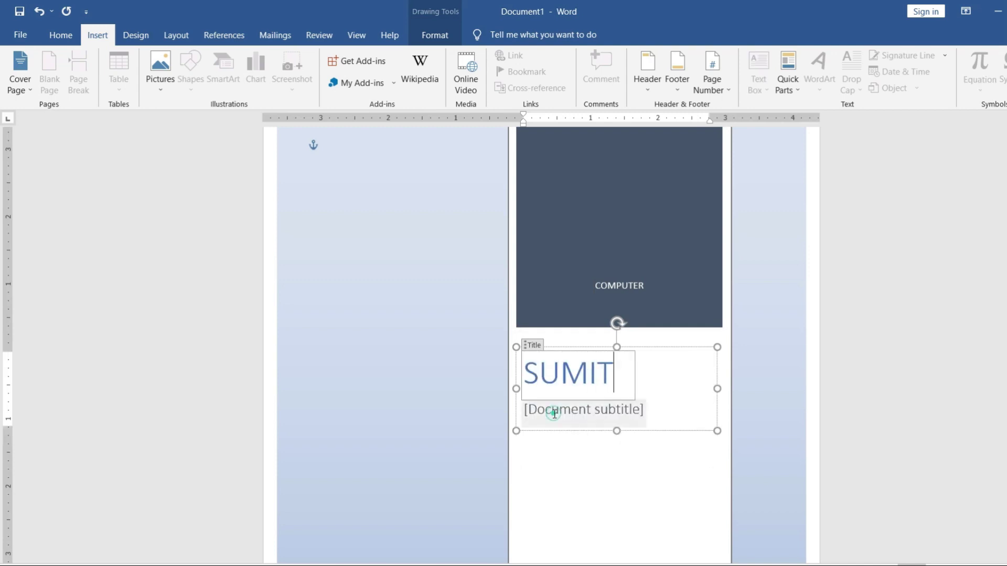
left_click(553, 411)
type("TECHNOLOGY")
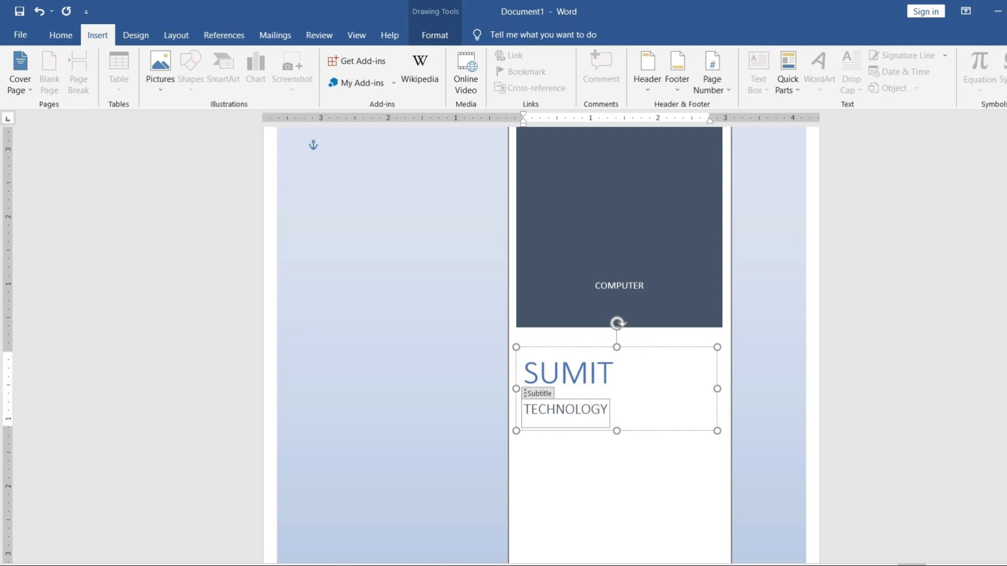
scroll(455, 302, "down", 3)
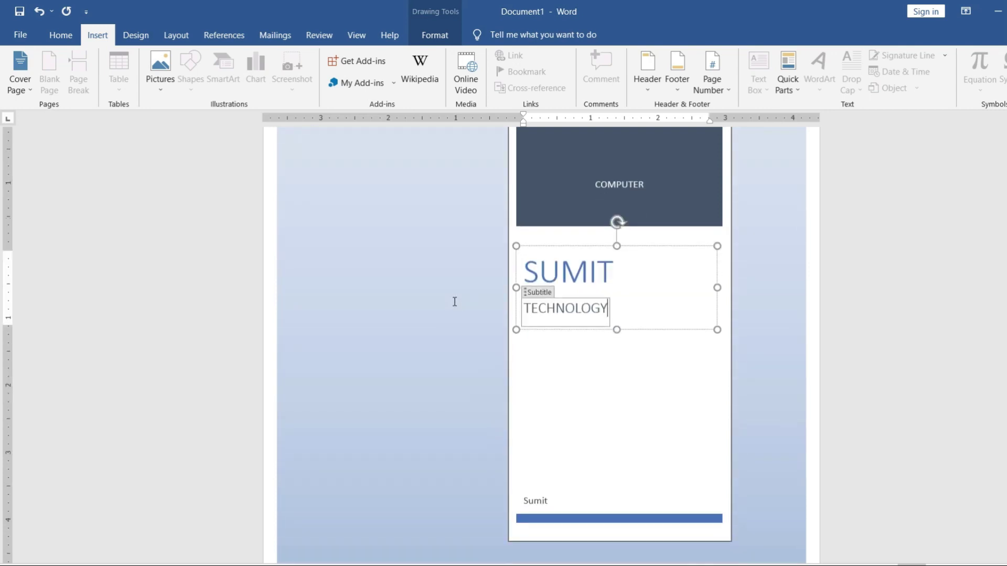
Delete the Austin cover page with Remove Current Cover Page
left_click(23, 91)
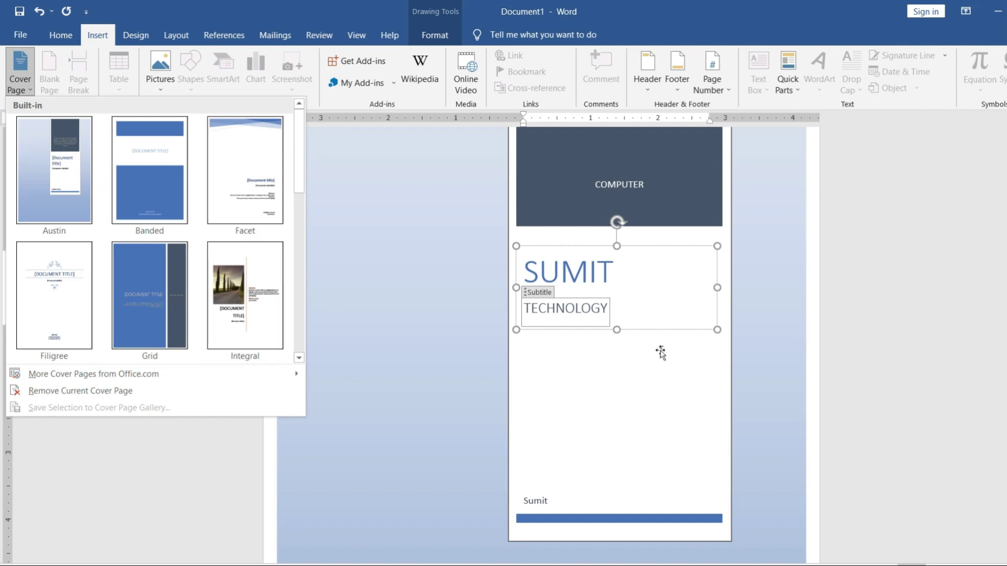
scroll(659, 353, "up", 3)
left_click(455, 321)
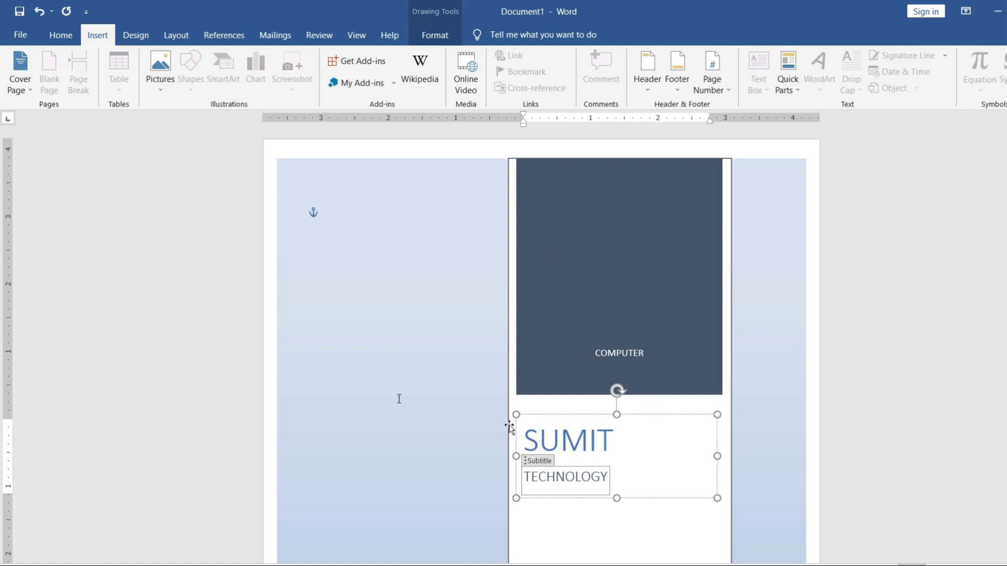
left_click(24, 93)
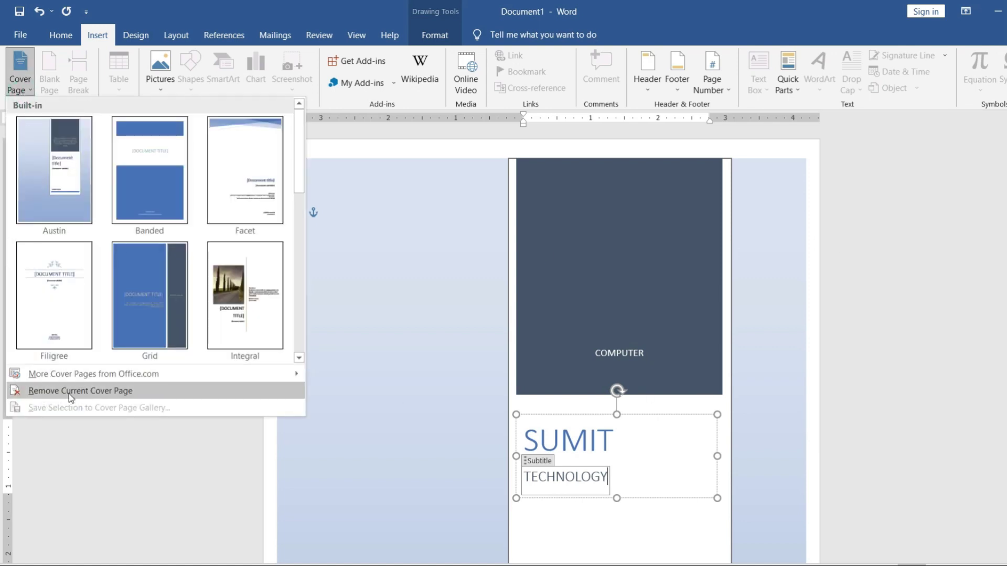
left_click(135, 392)
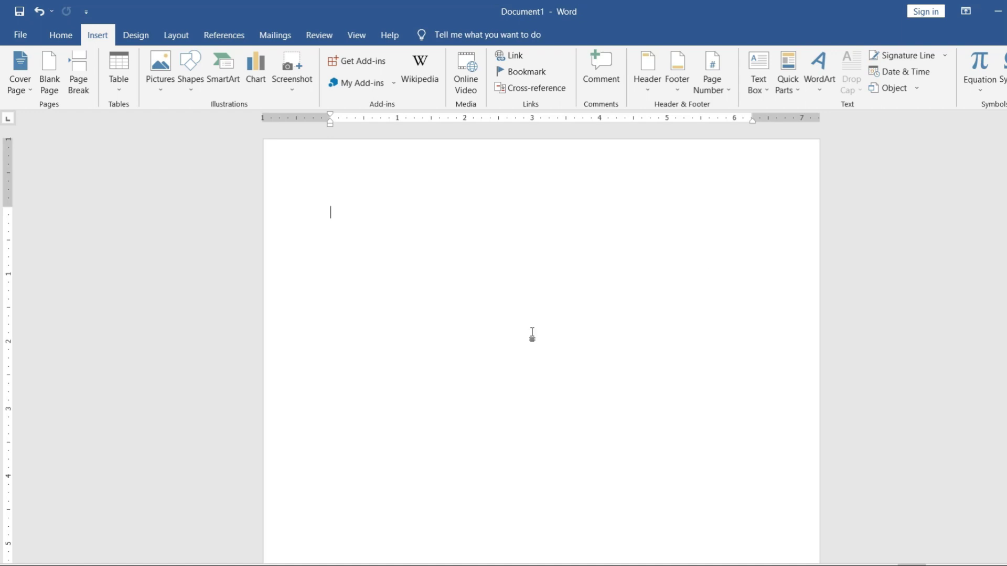
Generate five sample paragraphs at the top of the page with =RAND()
left_click(340, 214)
key("ctrl+z")
type("=RAND()")
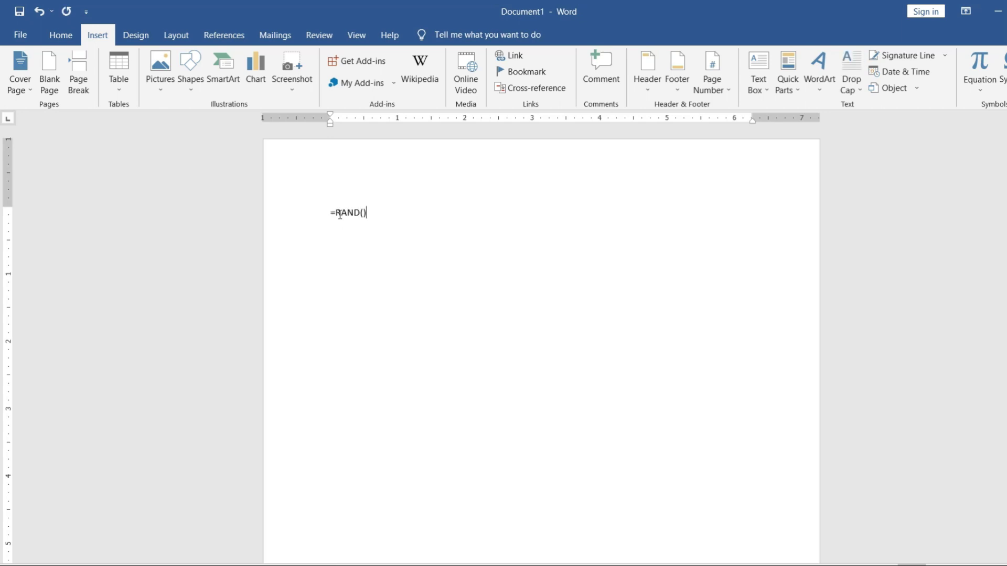
key("Return")
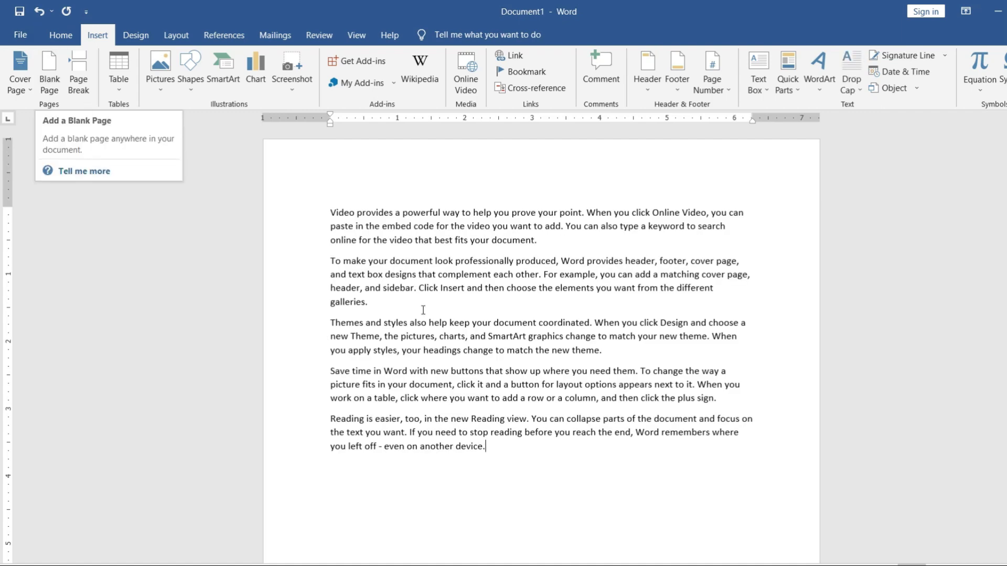
scroll(560, 322, "down", 3)
scroll(308, 224, "up", 3)
scroll(701, 316, "down", 2)
scroll(701, 315, "down", 7)
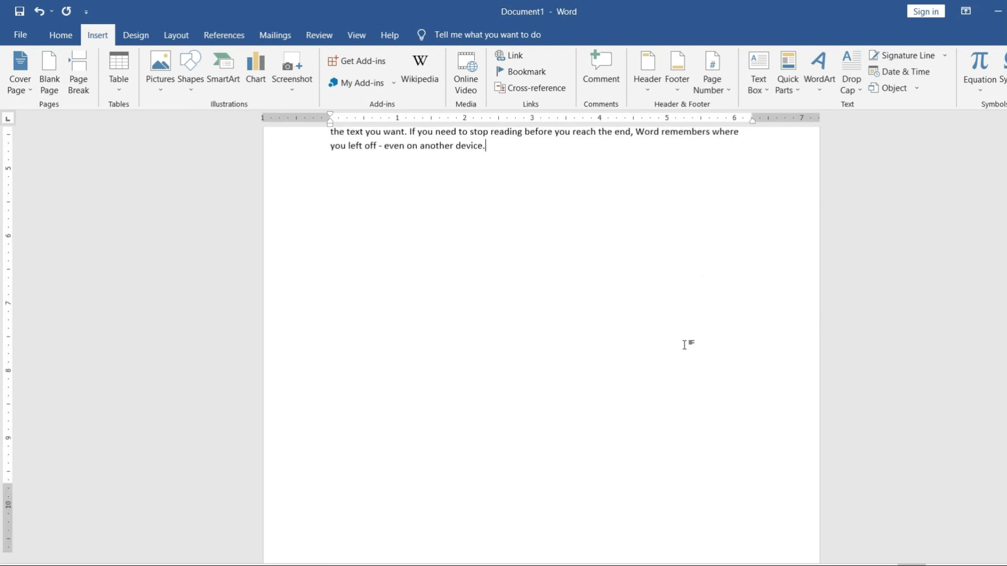
scroll(688, 344, "down", 3)
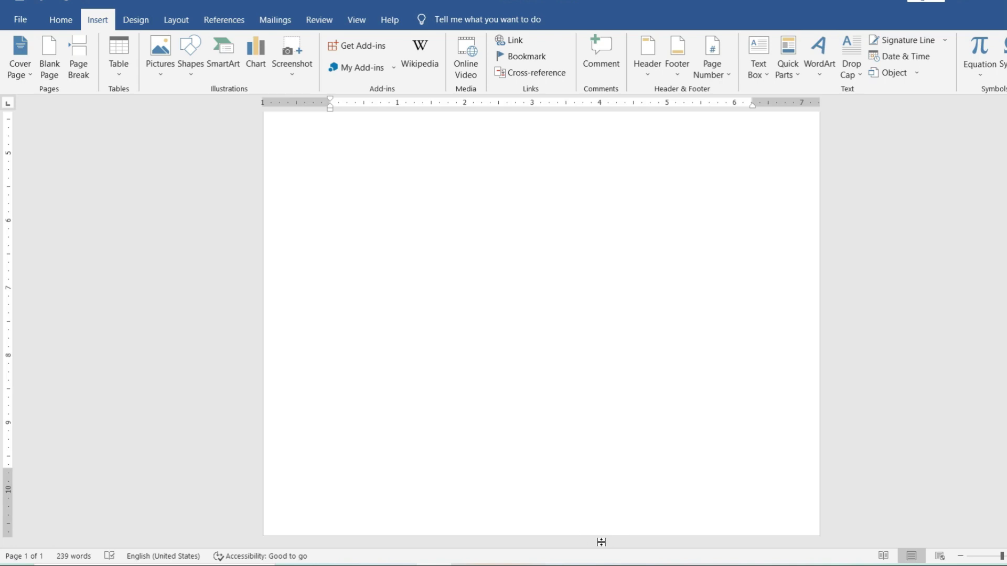
scroll(617, 481, "up", 5)
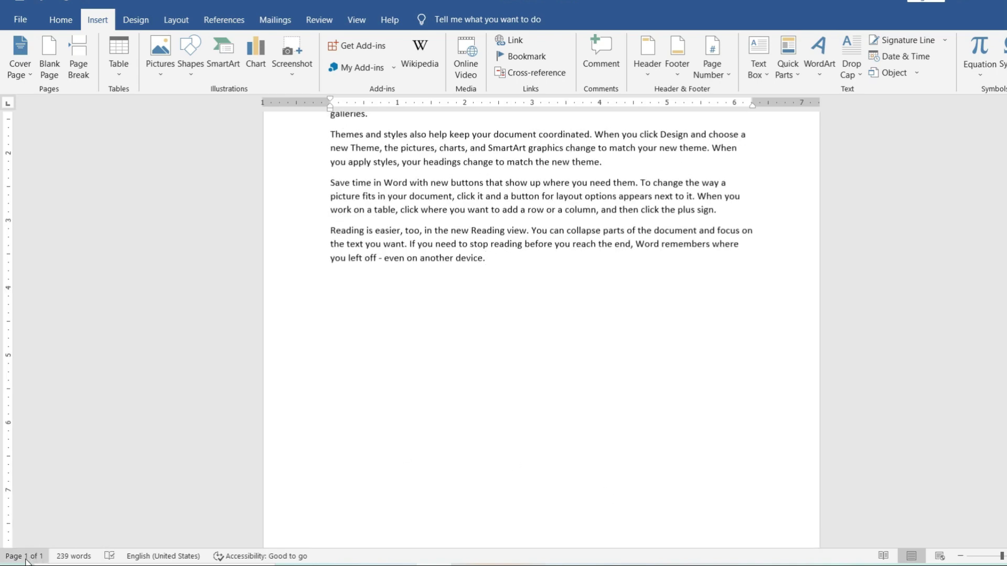
scroll(500, 300, "up", 4)
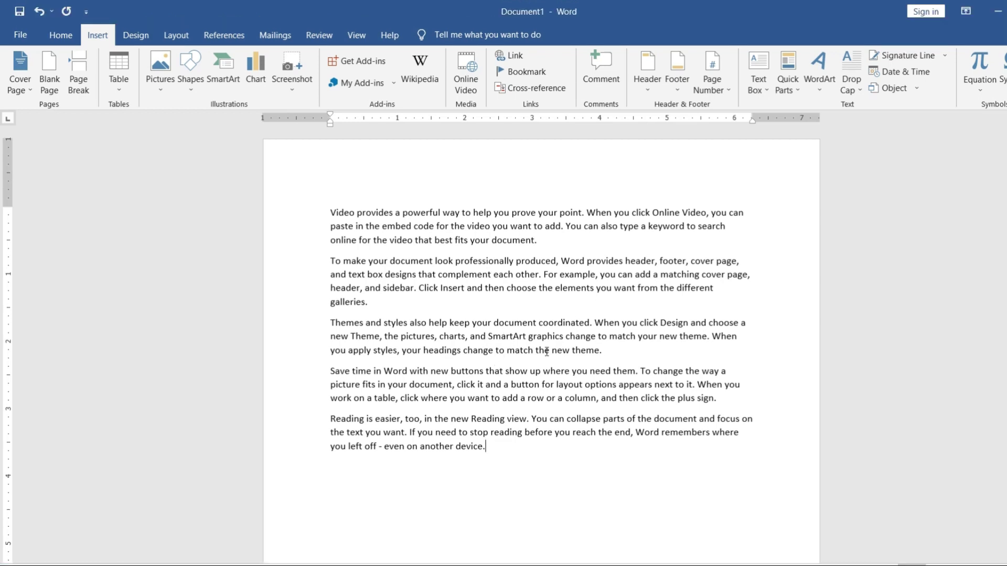
Add a Blank Page after the sample text, making the document two pages
left_click(52, 77)
left_click(449, 352)
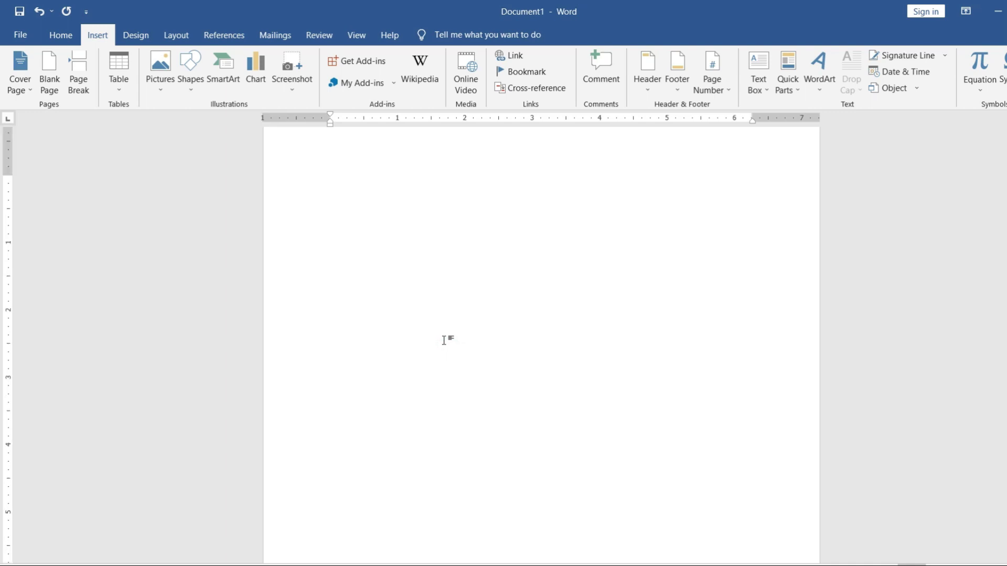
scroll(472, 346, "up", 10)
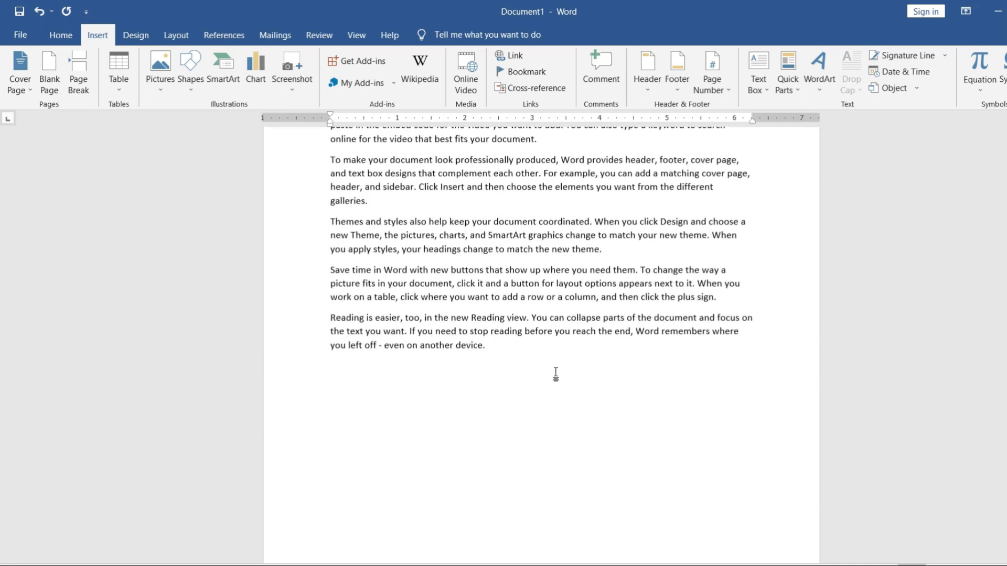
scroll(556, 373, "down", 10)
scroll(556, 374, "down", 5)
scroll(556, 373, "up", 3)
scroll(556, 373, "up", 10)
scroll(555, 374, "up", 5)
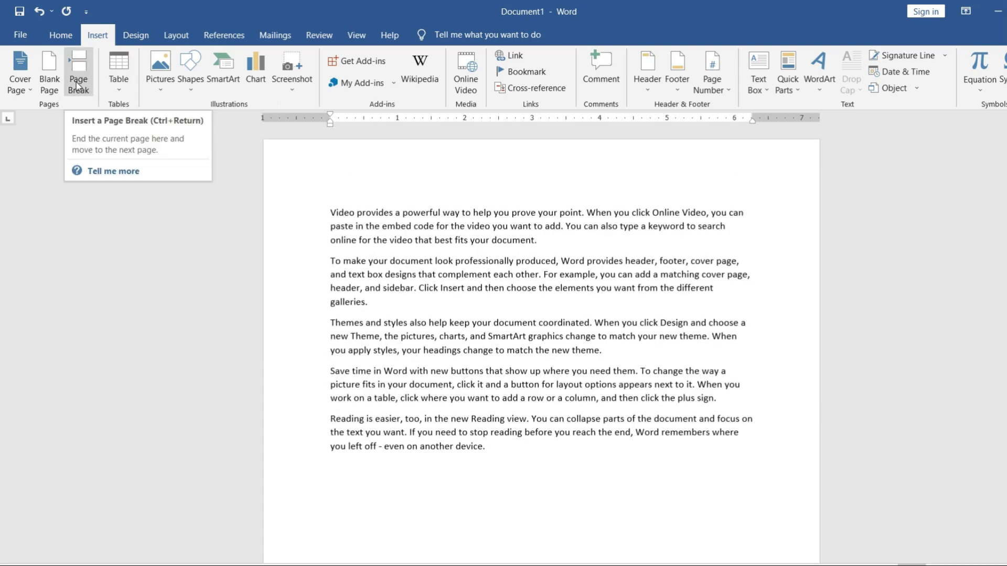
Insert a Page Break before the Themes paragraph, just after 'galleries.'
left_click(371, 303)
mouse_move(330, 210)
left_mouse_down()
mouse_move(371, 287)
mouse_move(364, 303)
left_mouse_up()
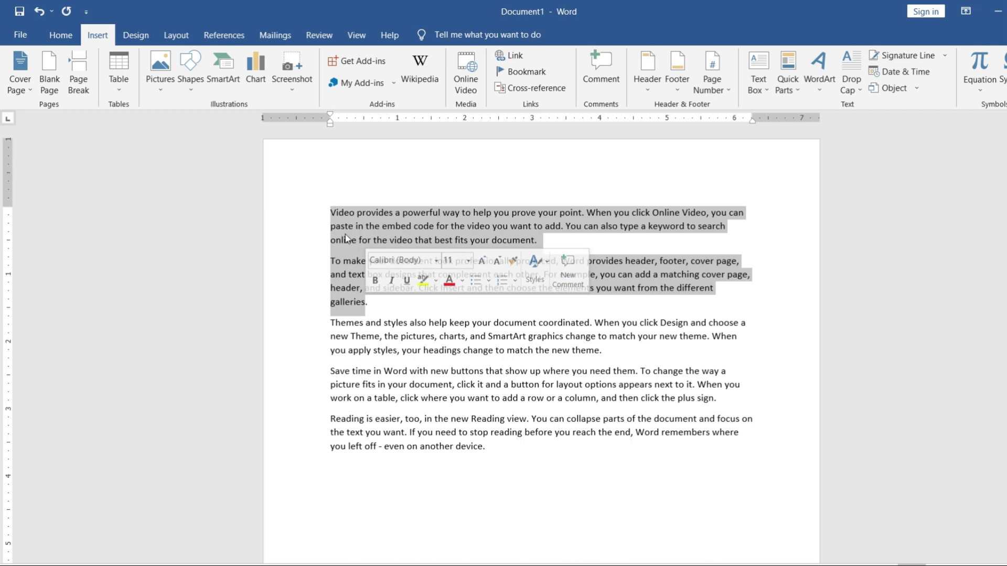
left_click(324, 346)
left_click_drag(331, 329, 480, 443)
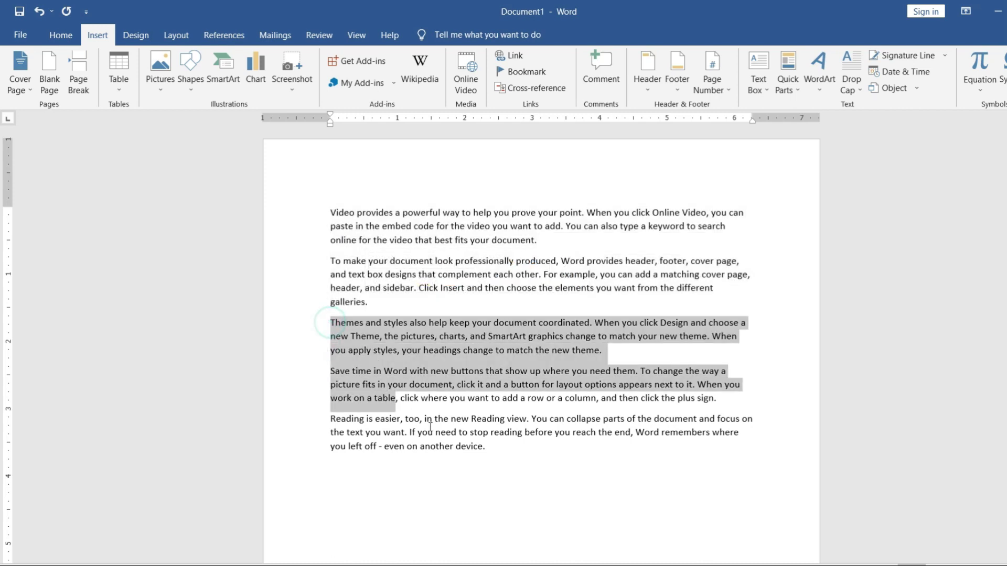
left_click(492, 452)
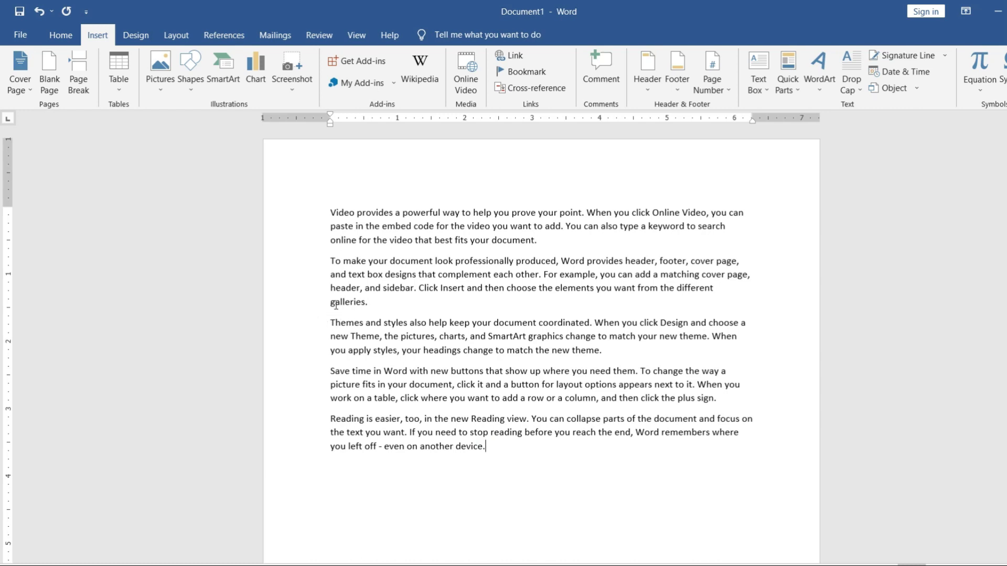
left_click(330, 323)
left_click(78, 74)
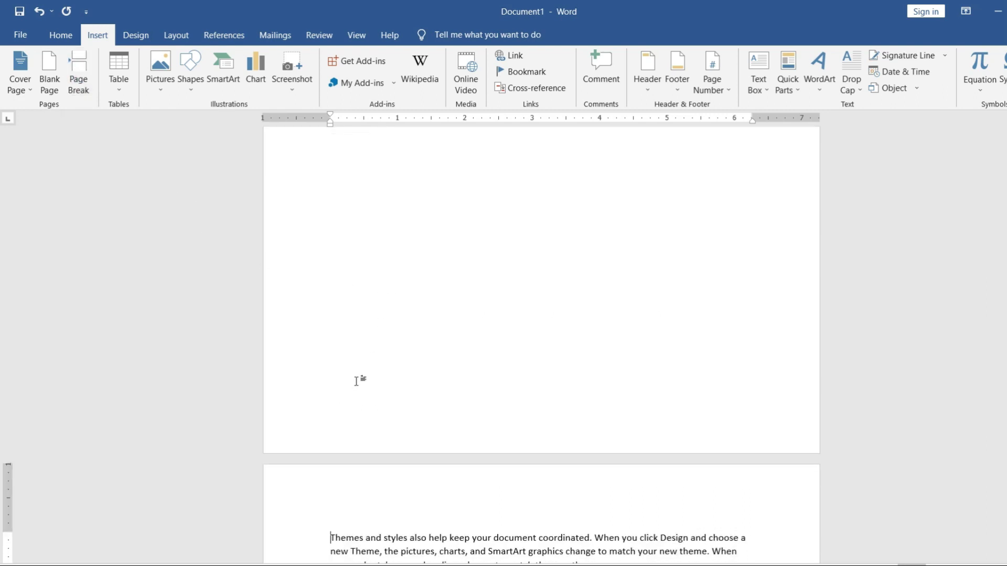
scroll(356, 381, "down", 3)
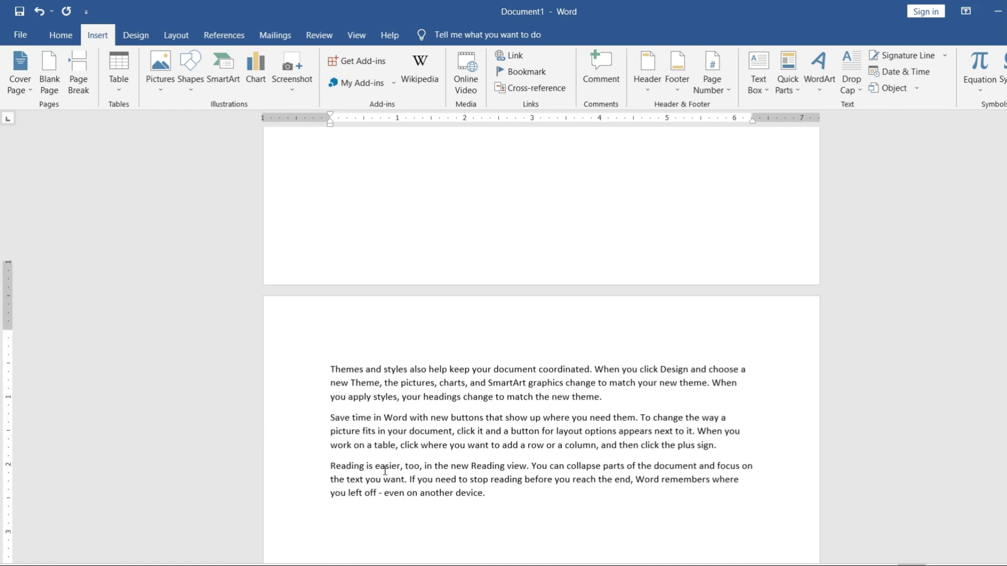
scroll(383, 436, "down", 6)
scroll(414, 448, "up", 3)
Select and deselect the opening paragraphs while reviewing the page layout
left_click(470, 394)
scroll(470, 395, "up", 3)
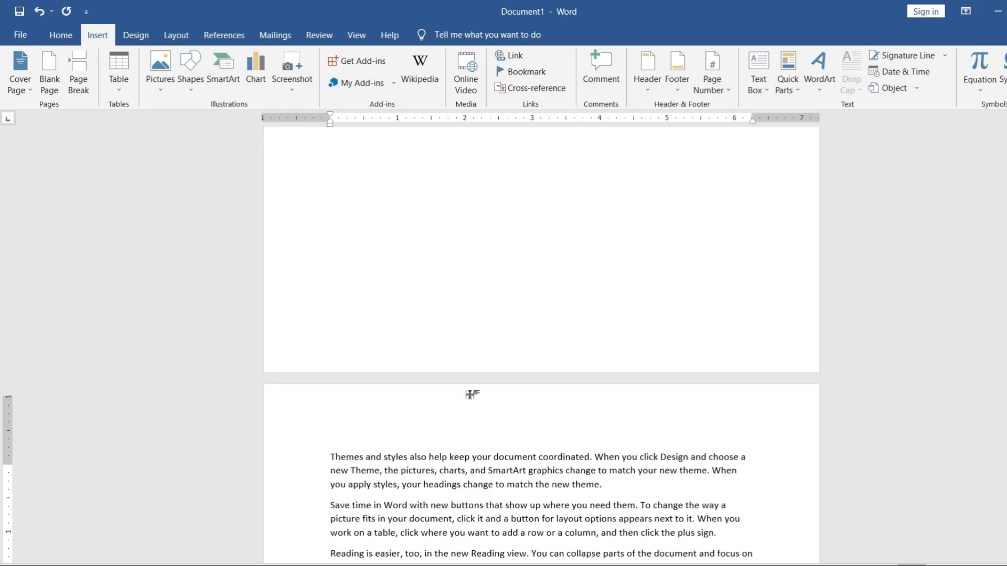
scroll(450, 293, "up", 8)
scroll(399, 262, "up", 1)
left_click_drag(325, 211, 393, 322)
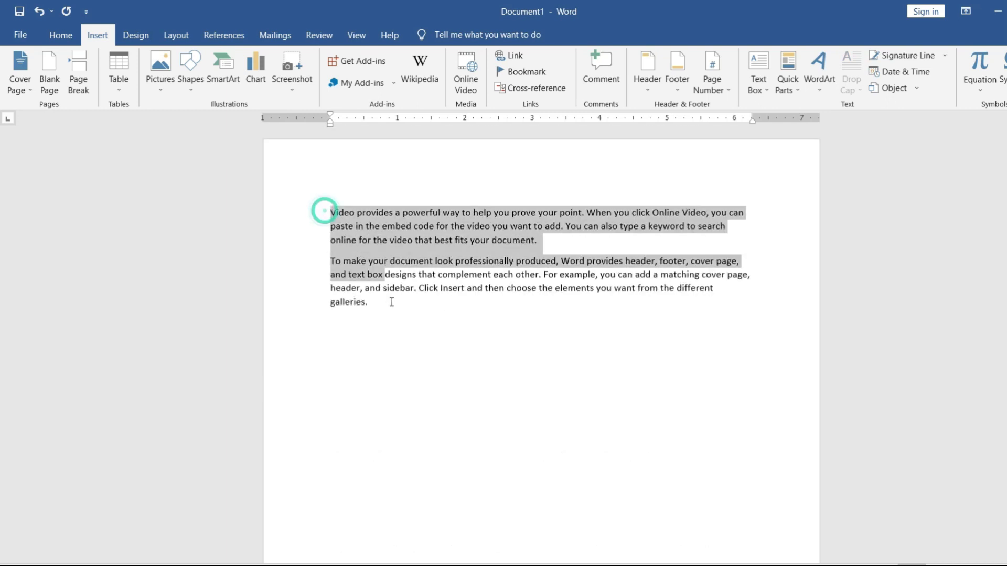
left_click(388, 317)
scroll(389, 316, "down", 8)
scroll(389, 316, "up", 3)
scroll(389, 316, "up", 3)
scroll(389, 317, "up", 2)
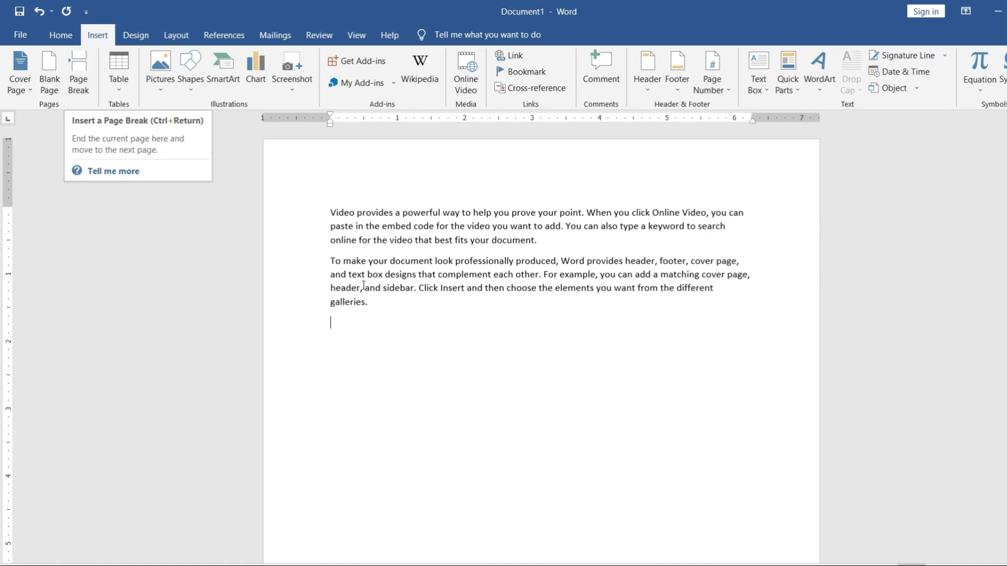
scroll(423, 330, "down", 1)
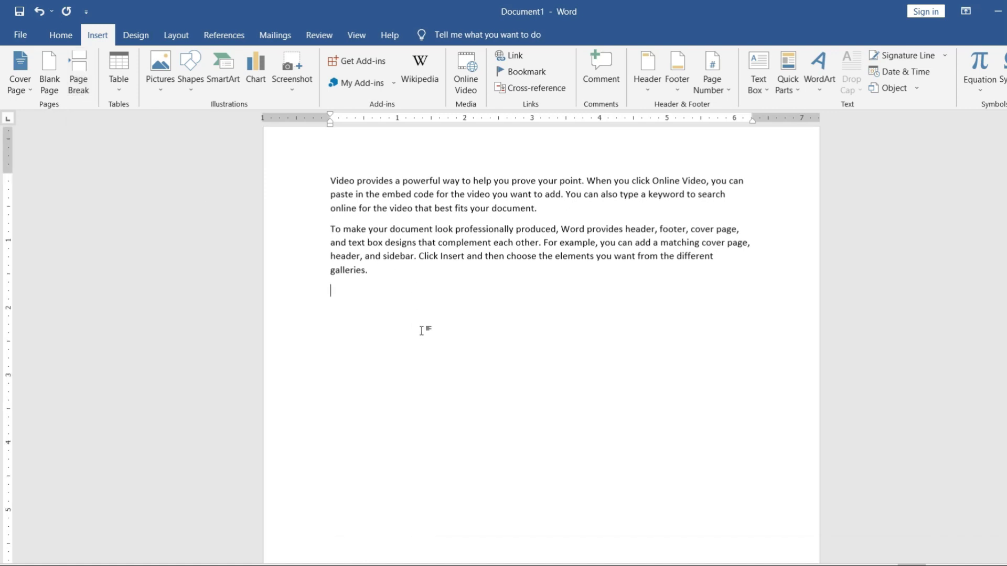
scroll(423, 331, "up", 1)
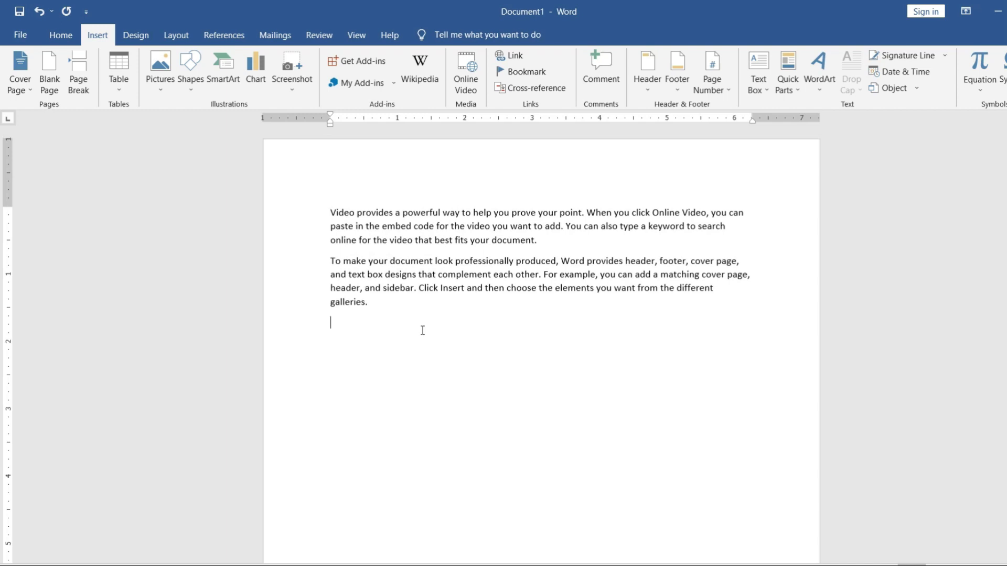
Undo the break, add a Ctrl+Enter page break before Themes, then undo that too
key("ctrl+z")
left_click(331, 323)
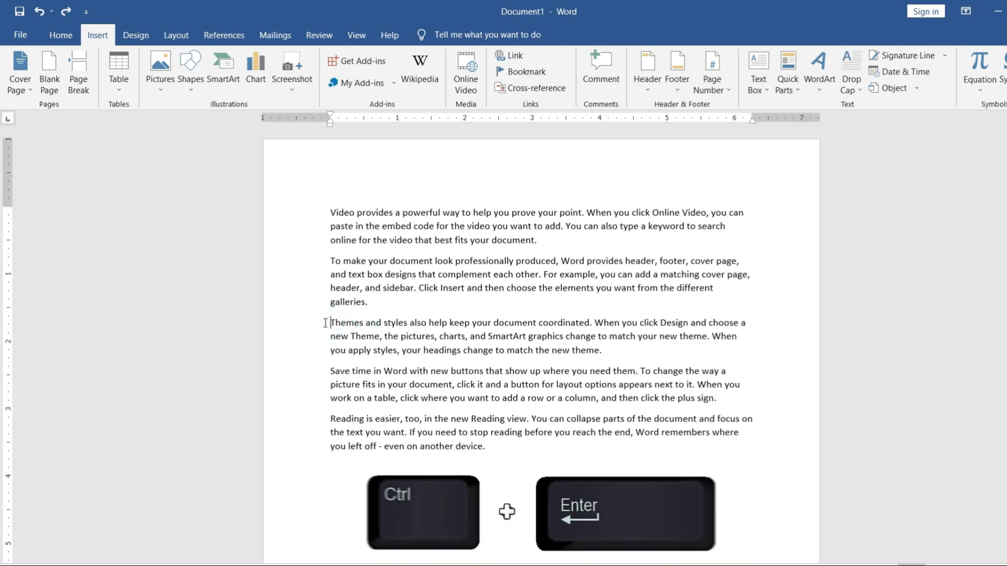
left_click(331, 322)
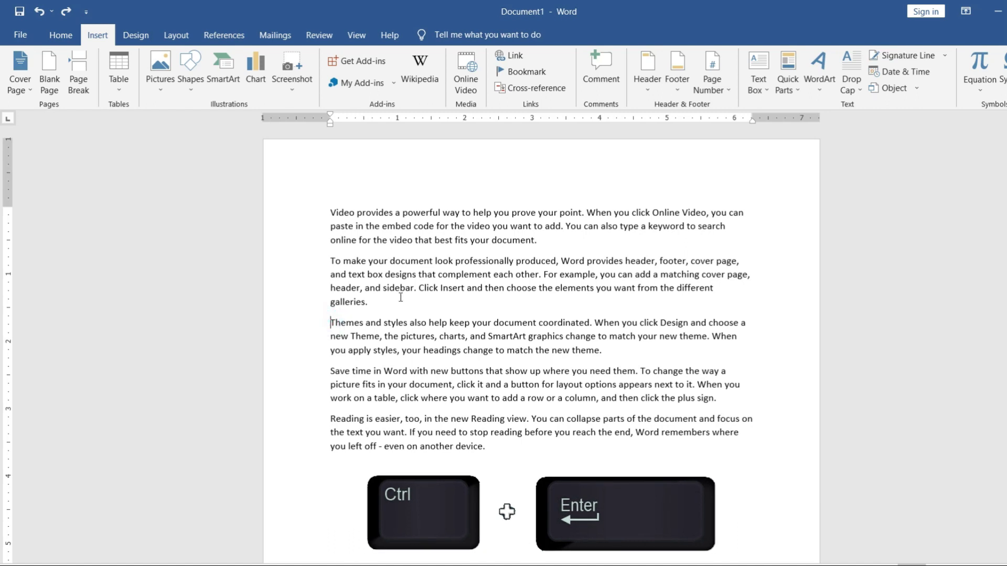
key("ctrl+Return")
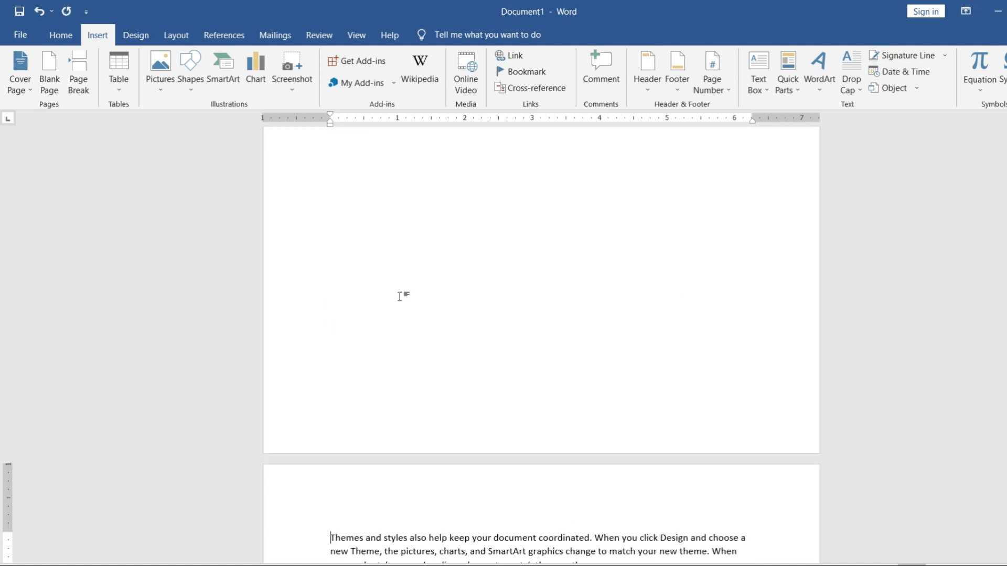
scroll(349, 440, "down", 2)
scroll(324, 436, "down", 2)
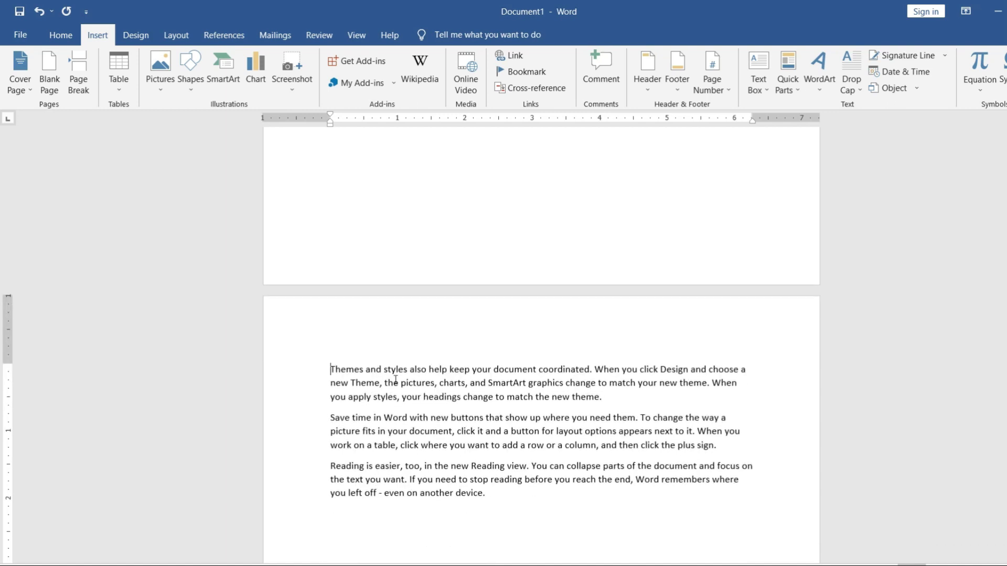
scroll(312, 375, "down", 1)
scroll(460, 323, "down", 10)
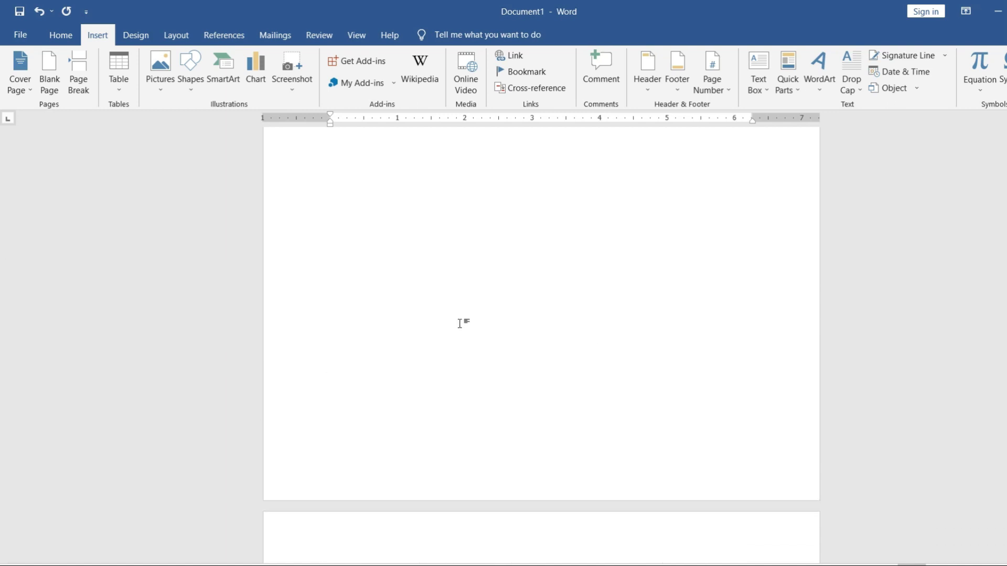
scroll(461, 324, "down", 8)
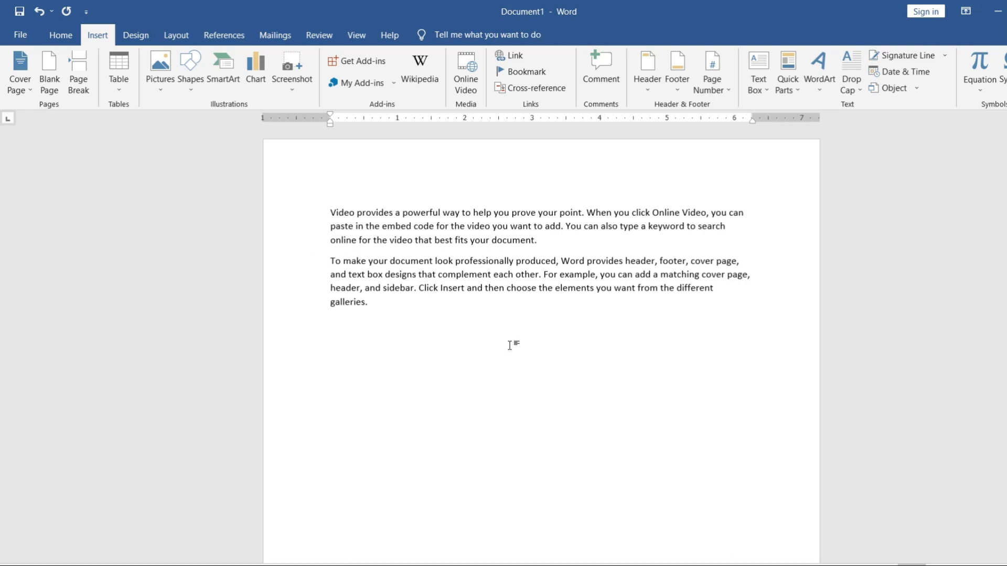
key("ctrl+z")
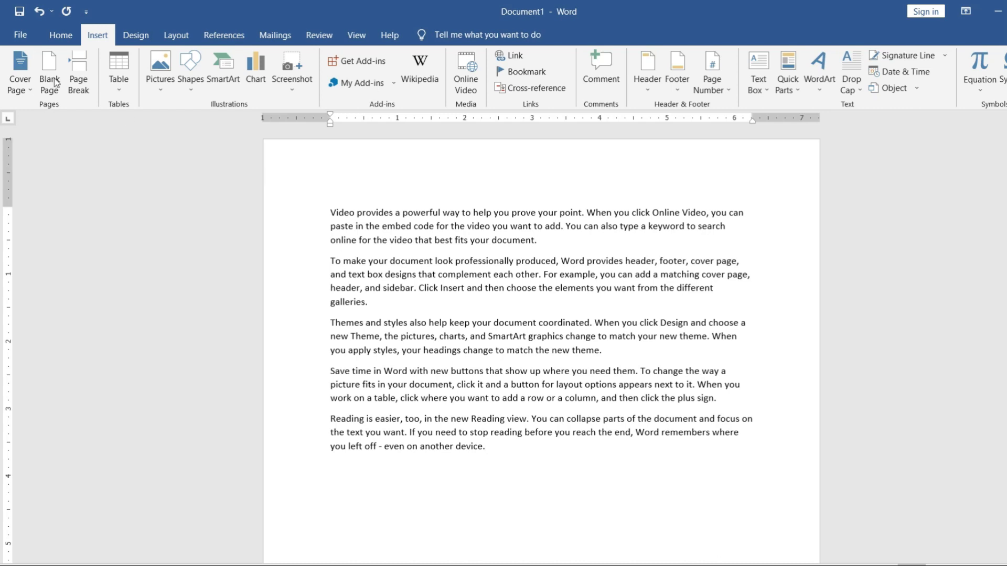
Check the Table dropdown, then show the Pictures menu of insert sources
left_click(118, 81)
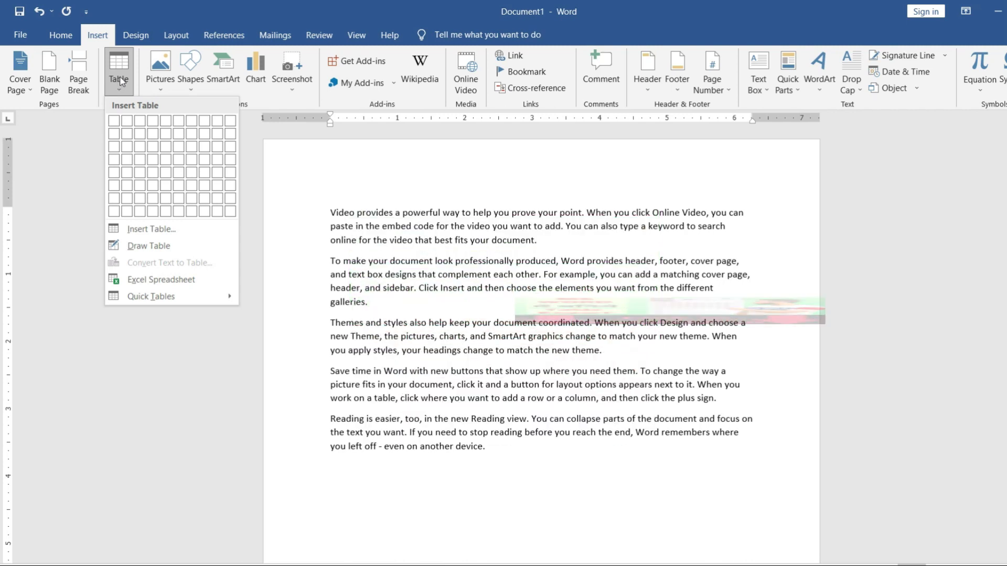
left_click(161, 87)
left_click(165, 89)
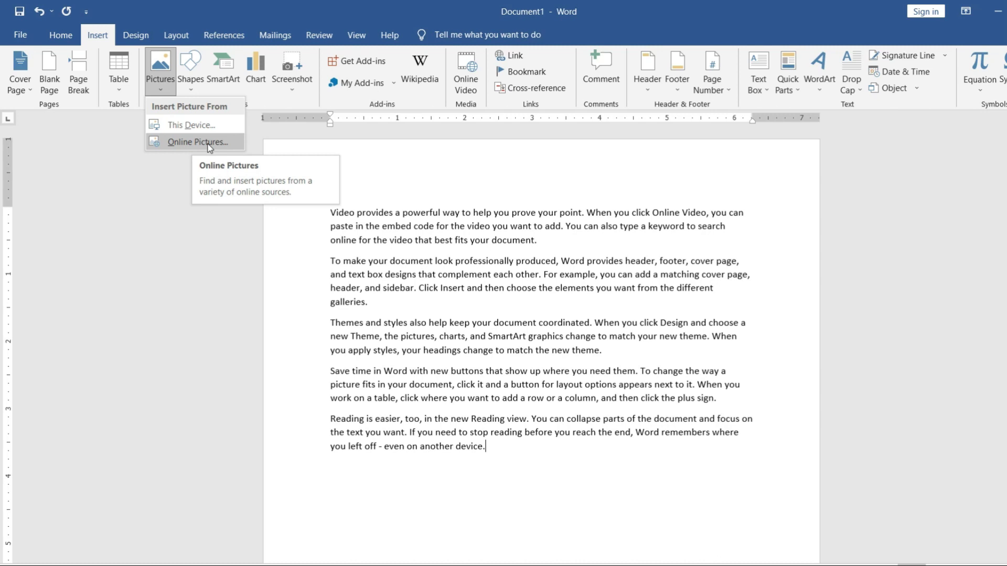
Insert the Camera Roll photo IMG_20210215 of the man on the phone, then select it
left_click(187, 126)
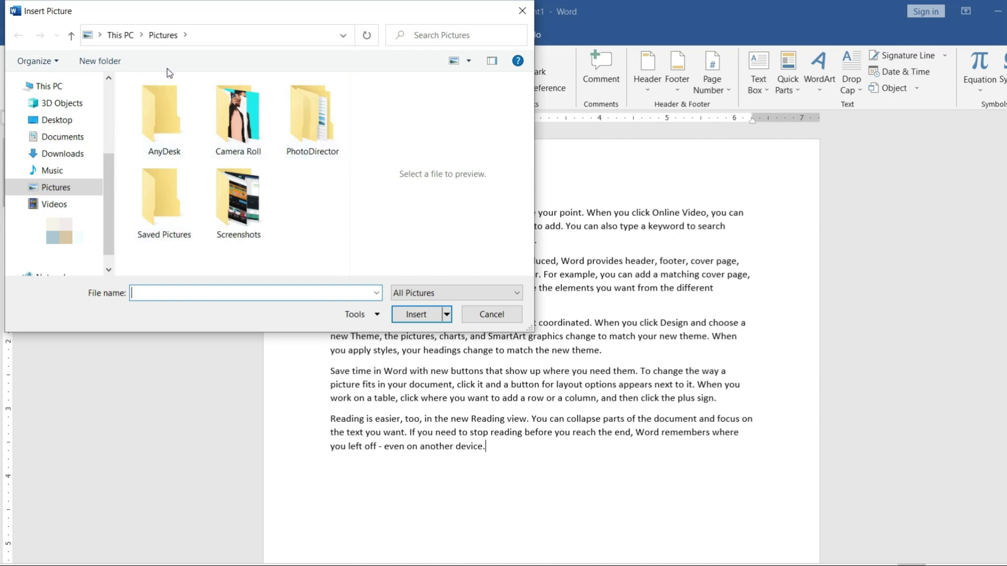
double_click(234, 122)
double_click(162, 205)
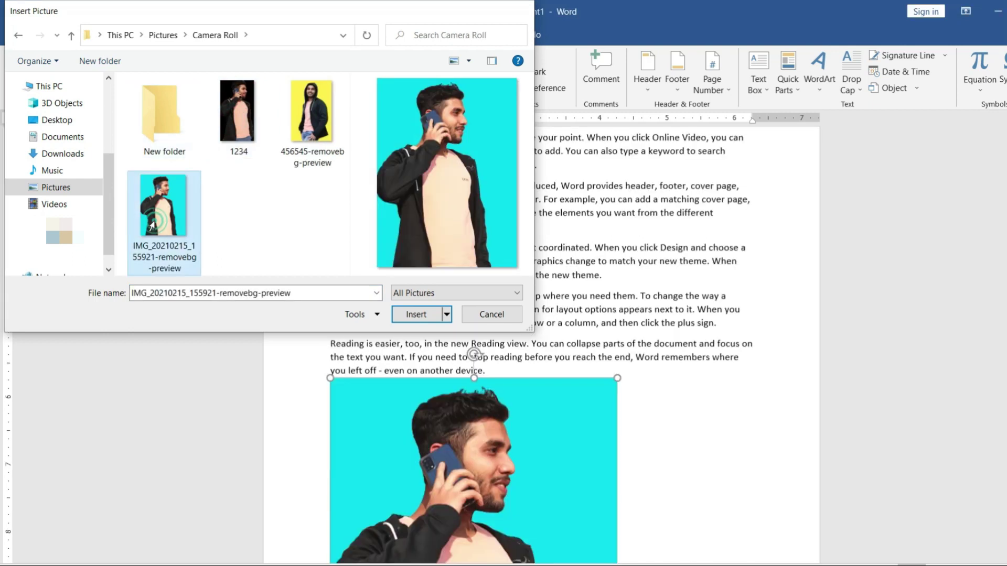
scroll(438, 340, "down", 3)
scroll(438, 339, "up", 5)
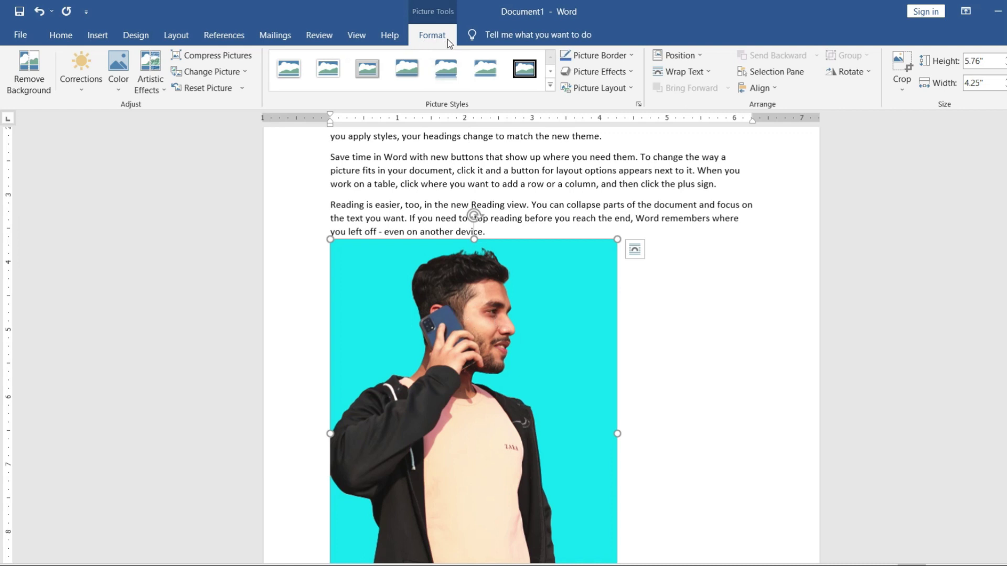
left_click(585, 177)
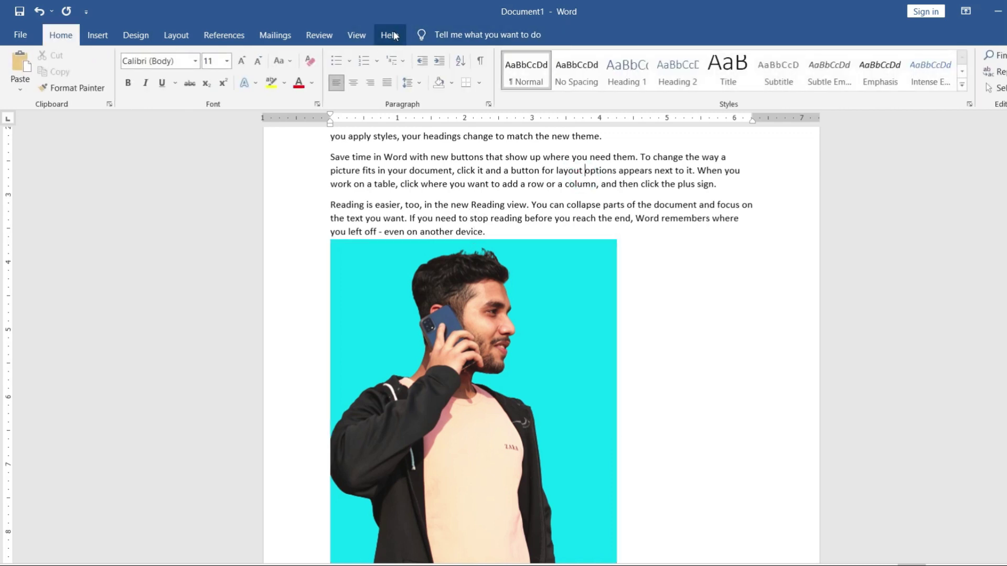
left_click(479, 345)
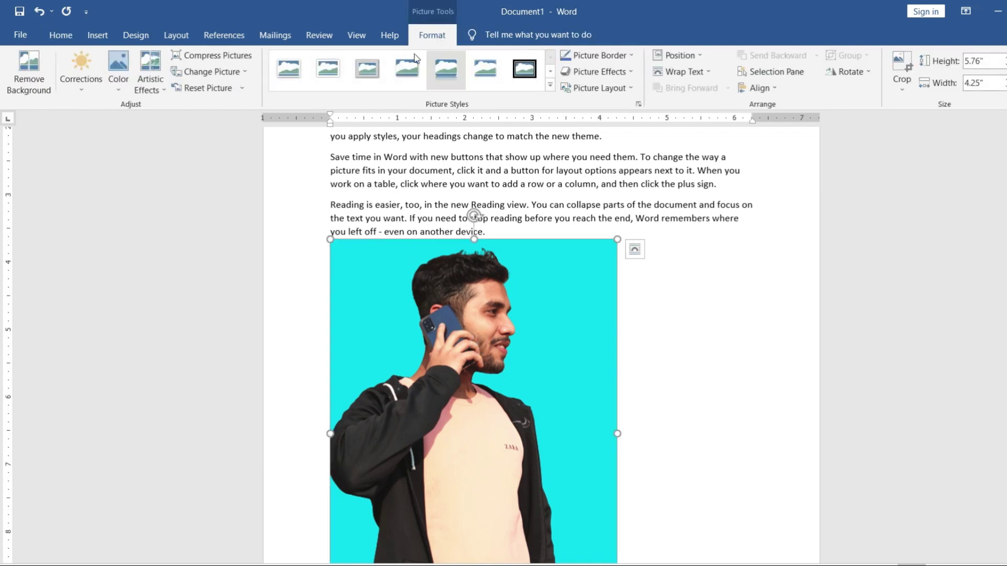
scroll(367, 129, "down", 3)
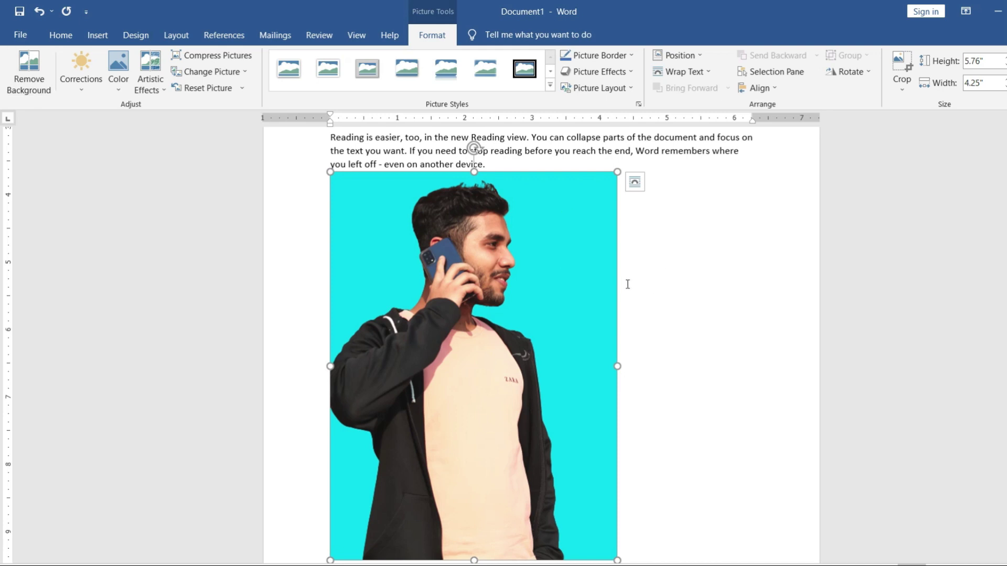
Remove the photo's background, stretching the keep area to the picture's corners
left_click(27, 80)
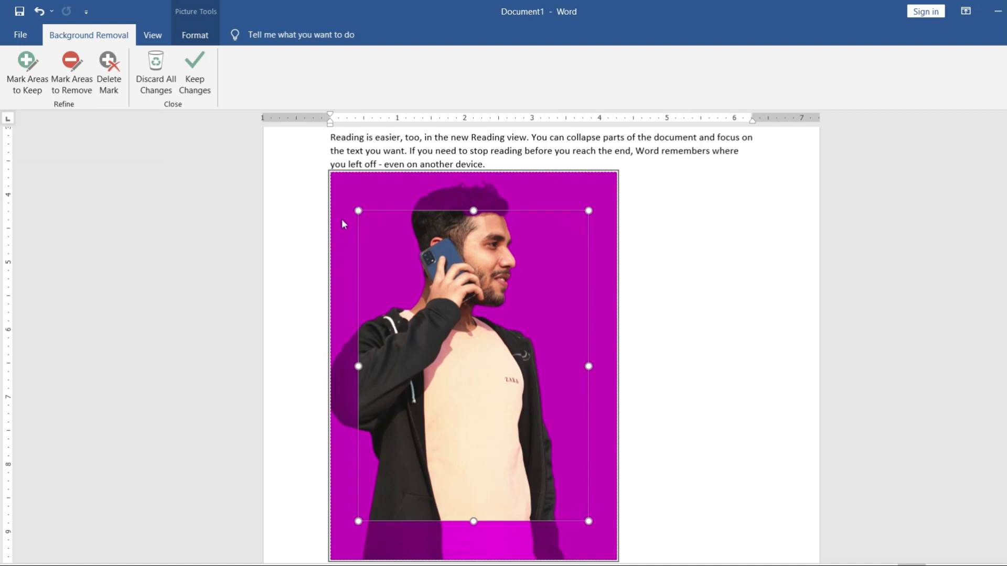
left_click_drag(358, 211, 328, 170)
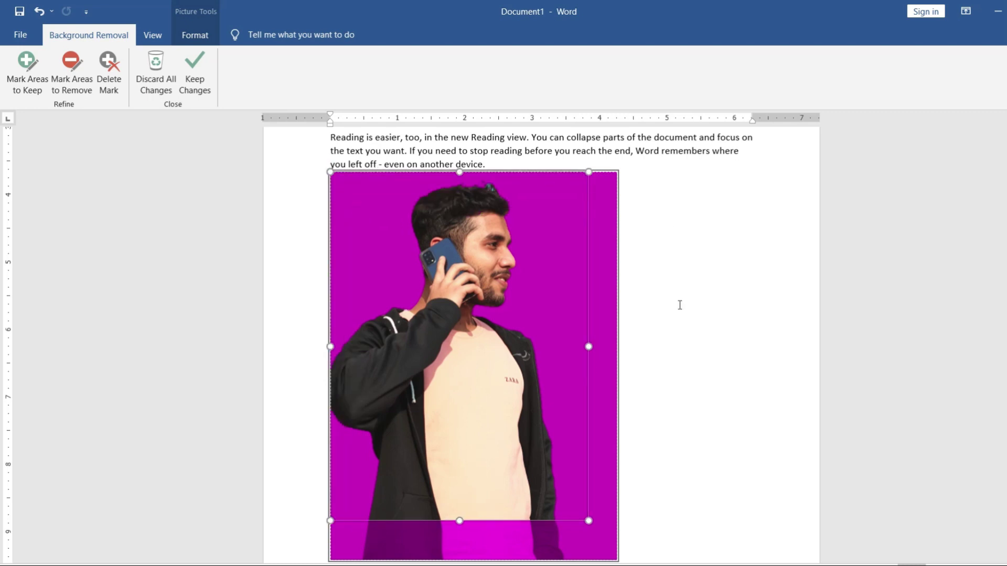
scroll(595, 472, "down", 3)
left_click_drag(588, 426, 617, 468)
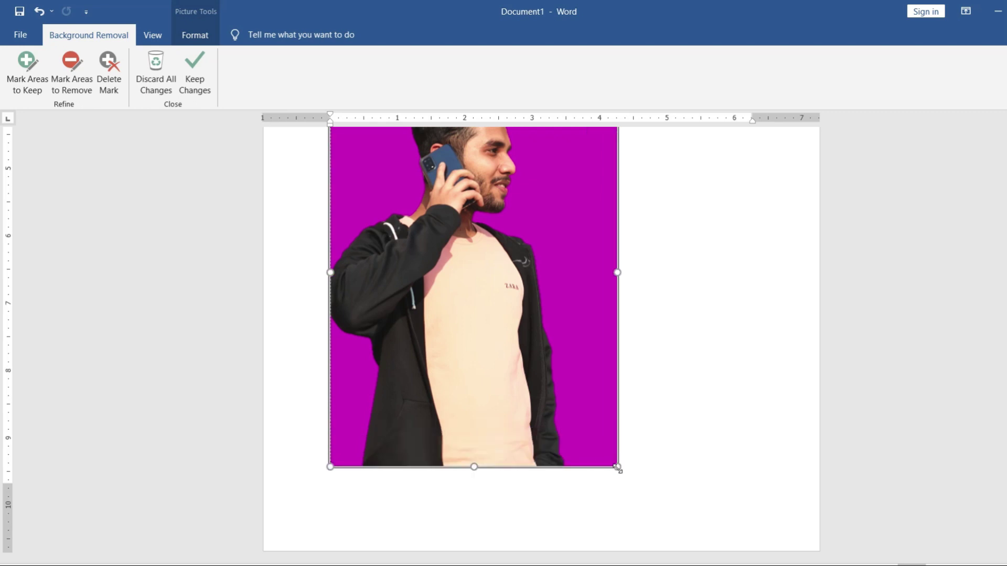
scroll(617, 463, "up", 5)
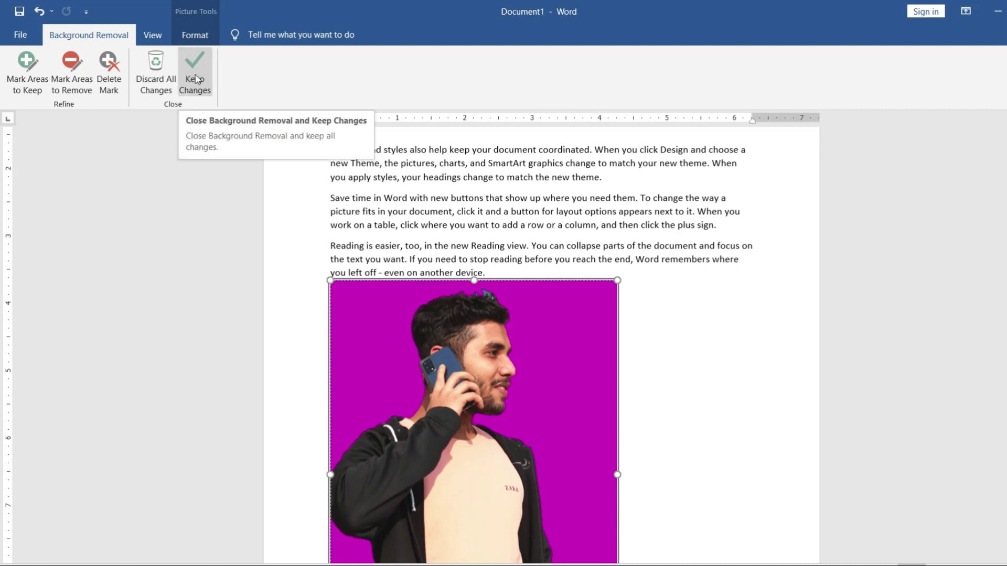
left_click(199, 74)
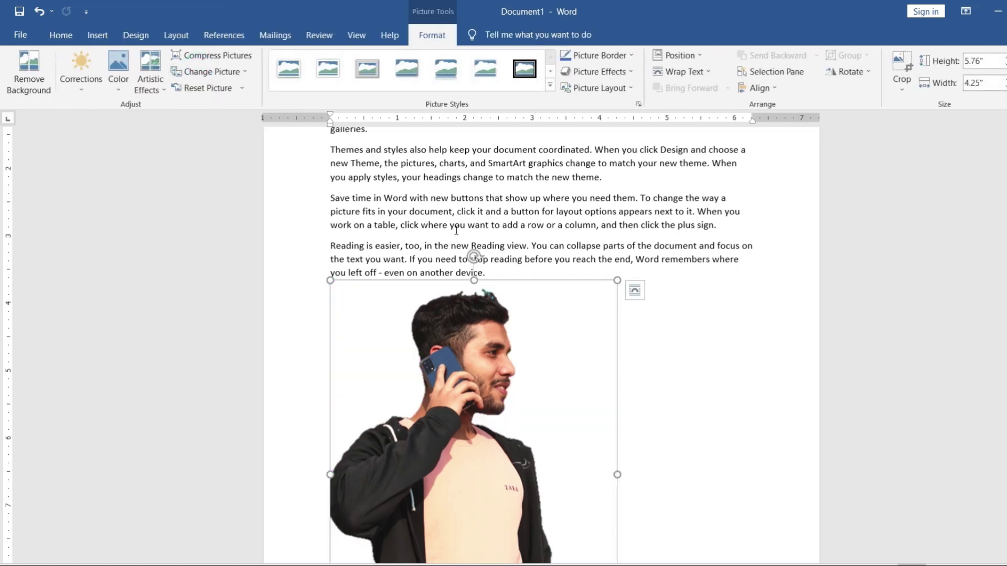
scroll(396, 276, "down", 4)
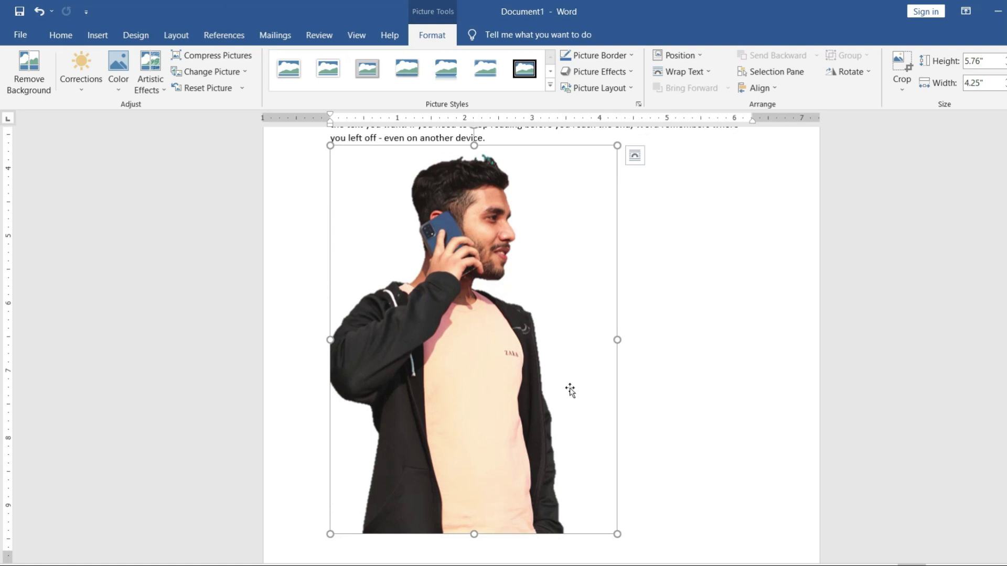
scroll(539, 332, "up", 5)
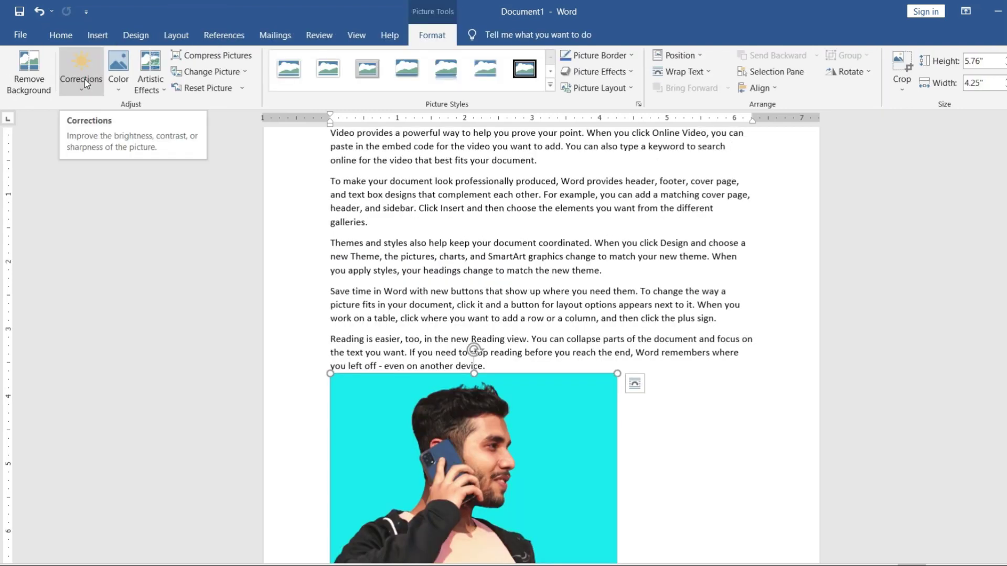
Browse the man's photo's Corrections presets, then its Color saturation, tone and recolor options
left_click(85, 81)
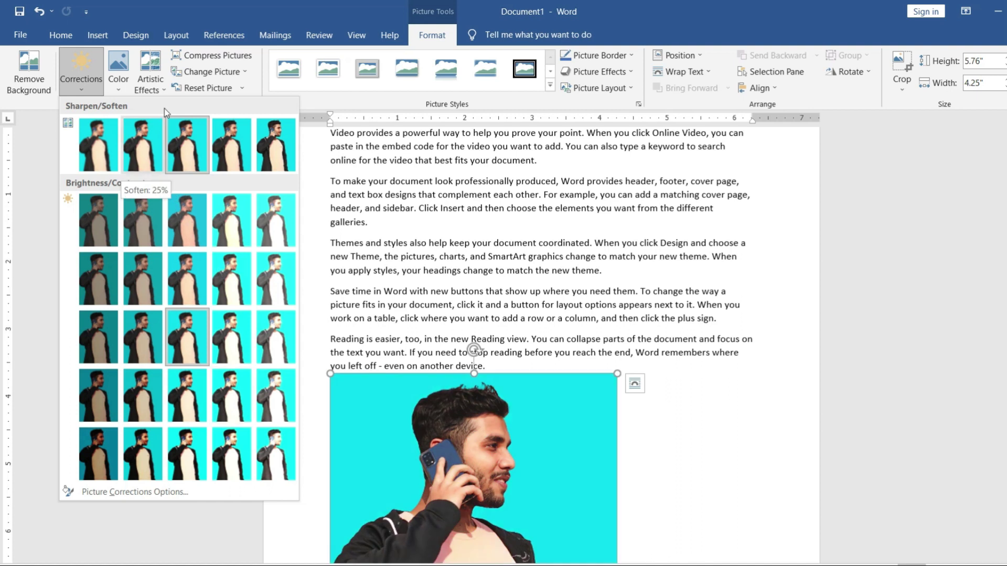
left_click(119, 88)
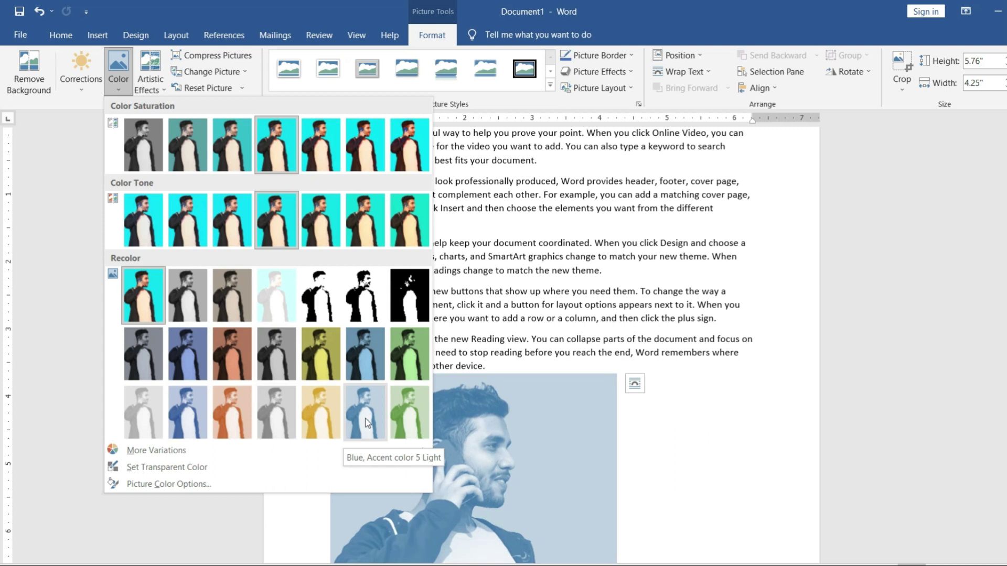
Preview the photo's Artistic Effects without applying one, then bring up Compress Pictures
left_click(158, 89)
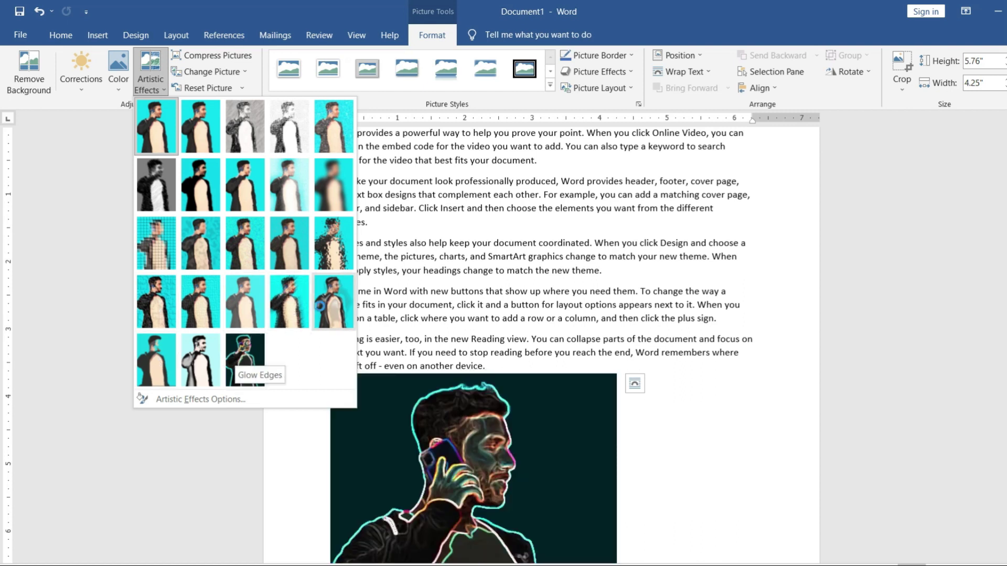
left_click(165, 85)
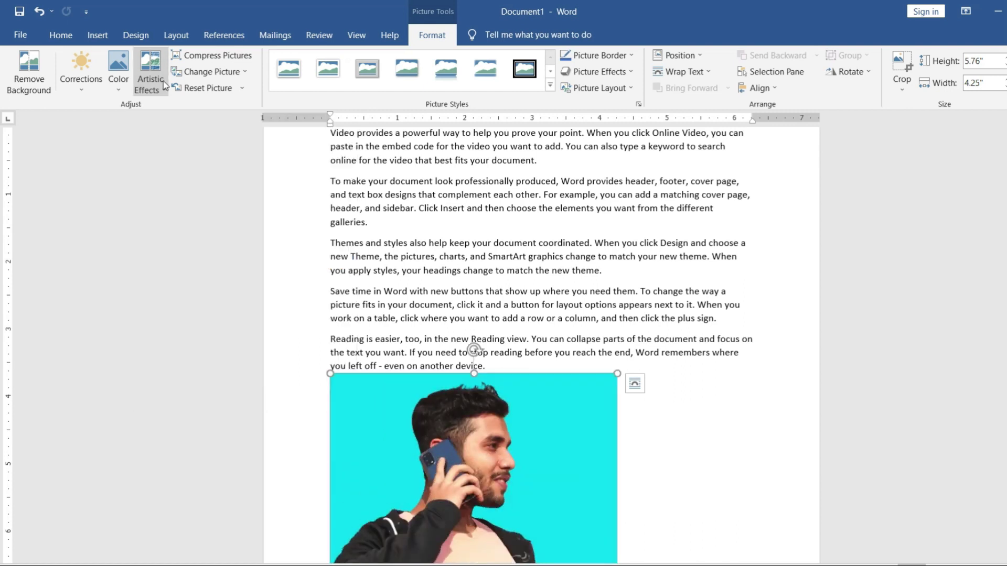
left_click(219, 58)
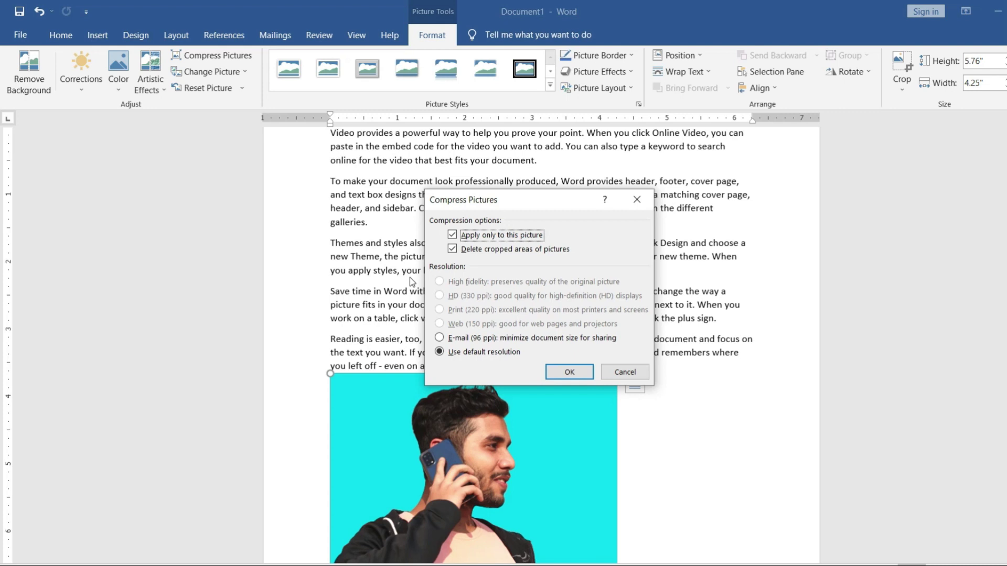
Cancel Compress Pictures and abandon saving the photo as a separate image file
left_click(573, 374)
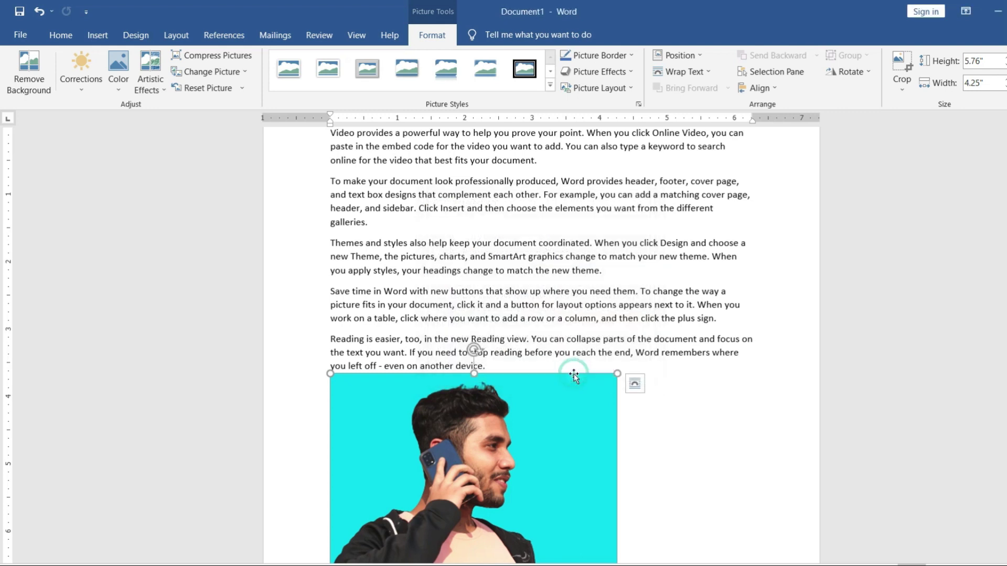
right_click(523, 426)
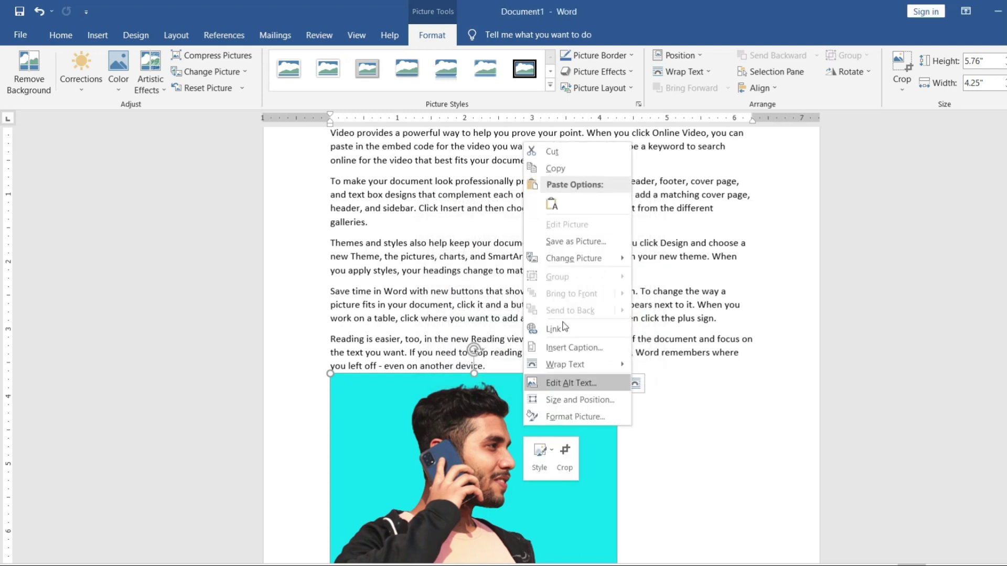
left_click(587, 242)
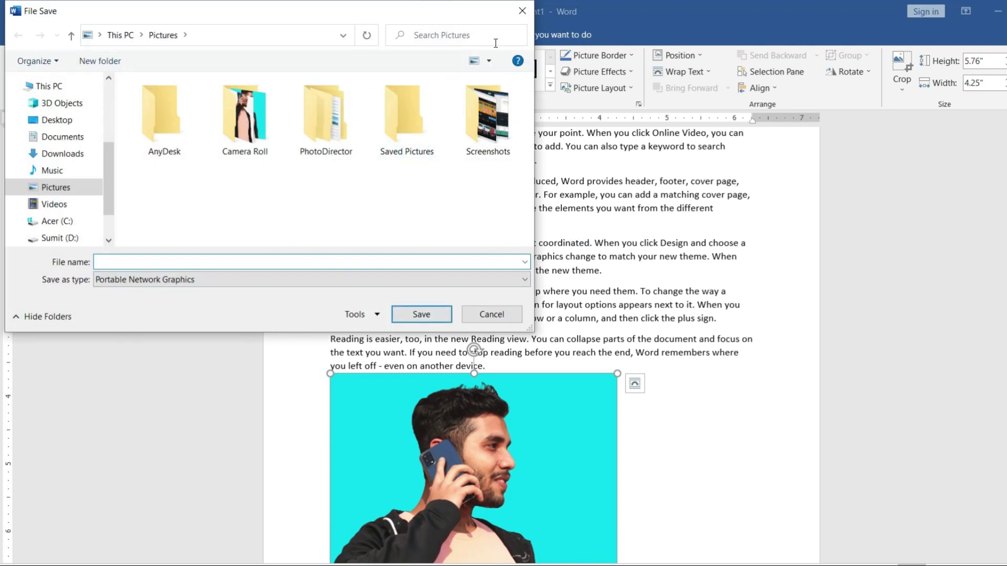
left_click(522, 10)
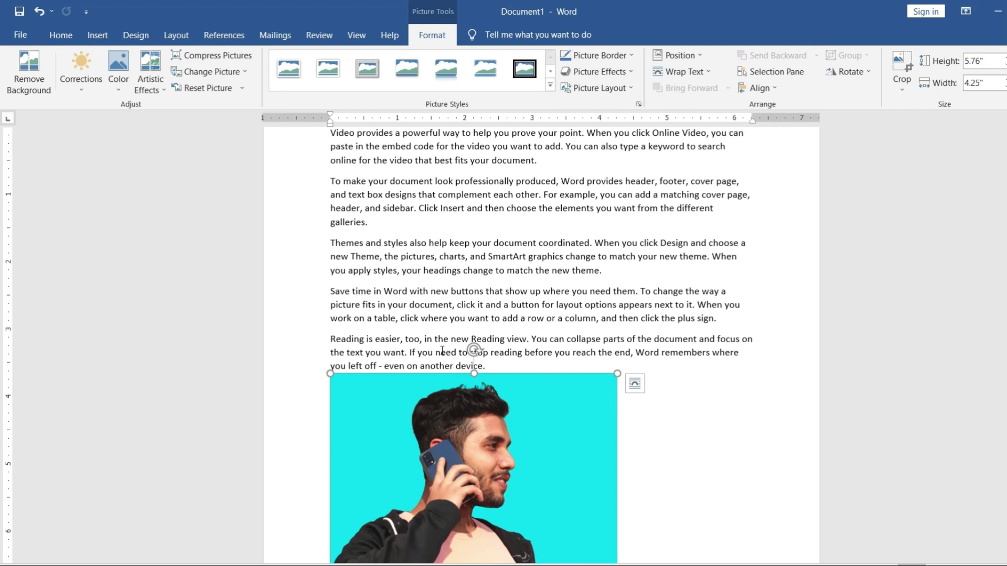
scroll(314, 240, "down", 3)
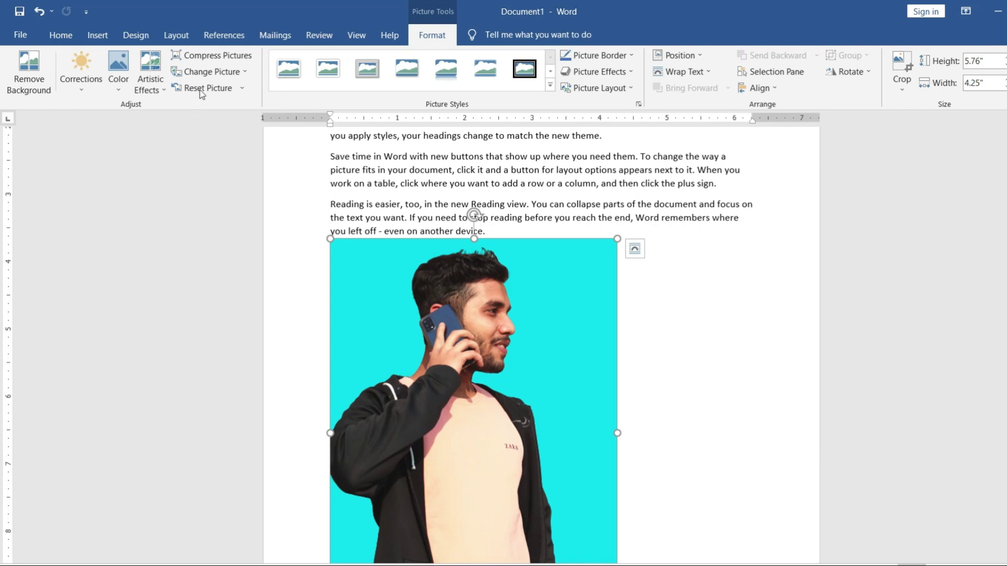
Replace the photo with the yellow-background picture, undo back to cyan, and show Reset Picture choices
left_click(220, 73)
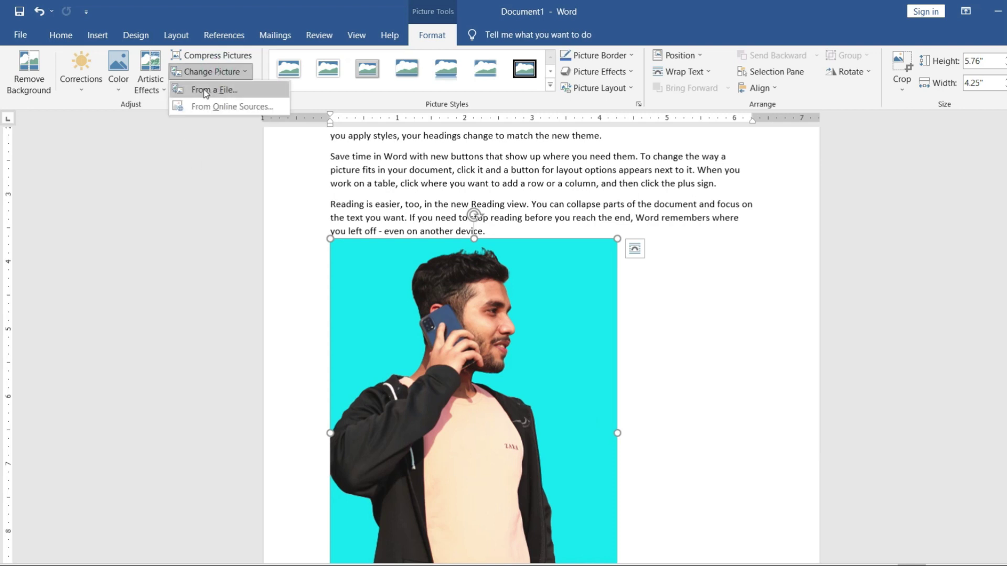
left_click(218, 92)
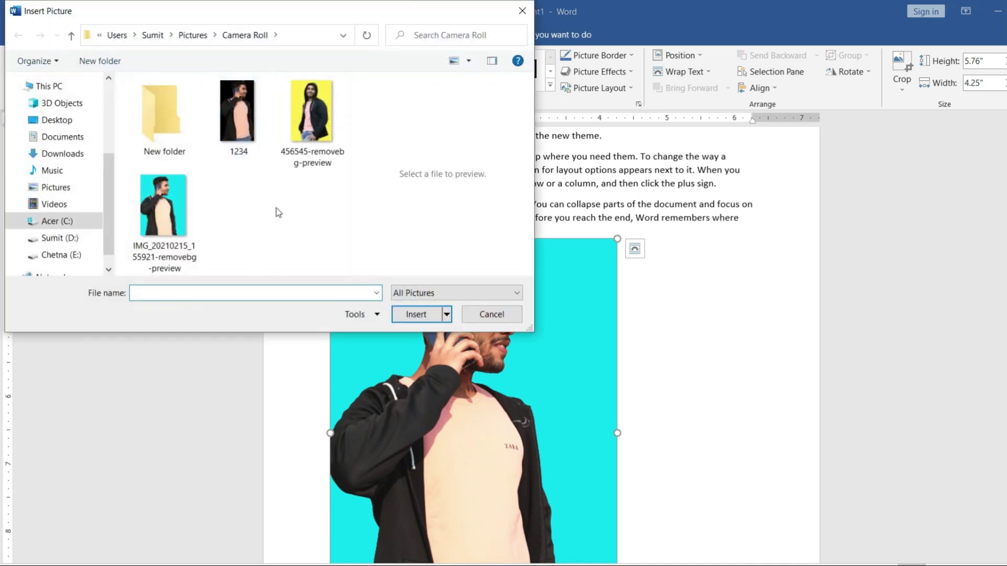
double_click(314, 123)
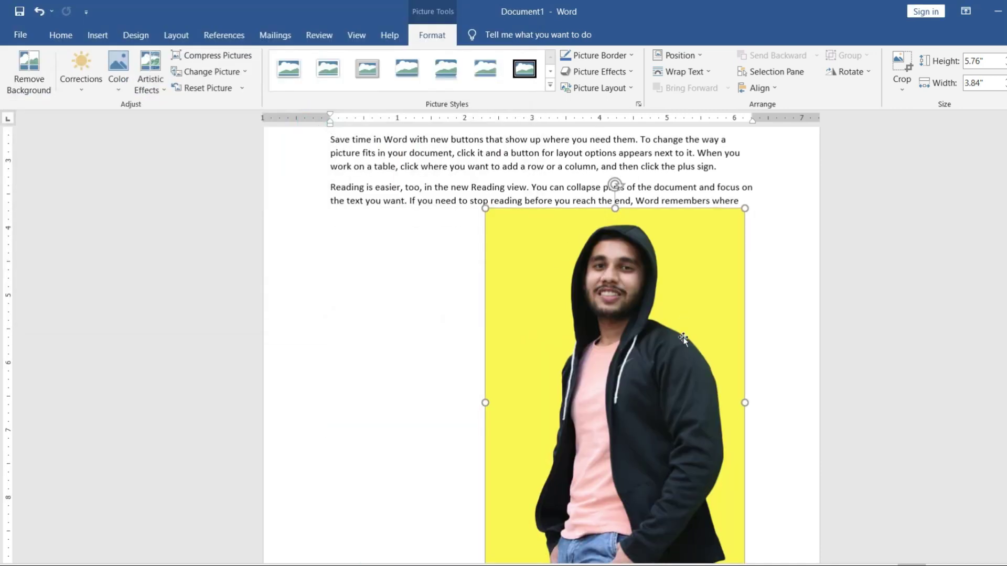
scroll(683, 339, "up", 2)
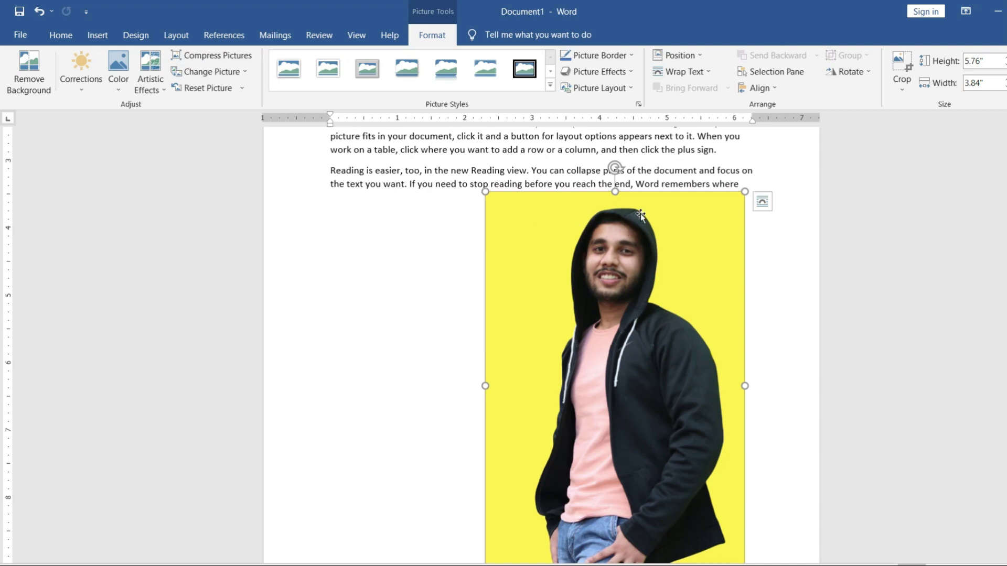
key("ctrl+z")
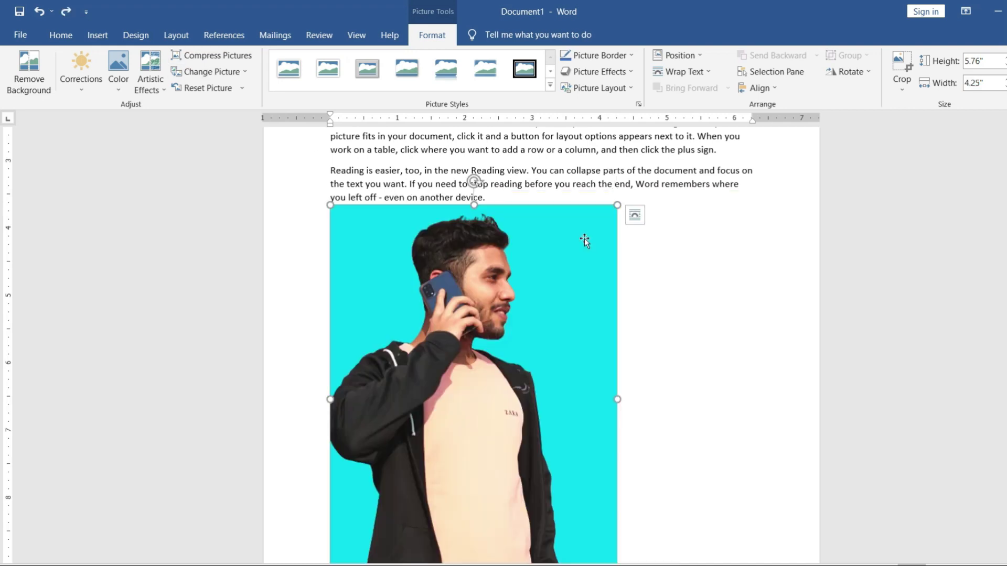
left_click(242, 89)
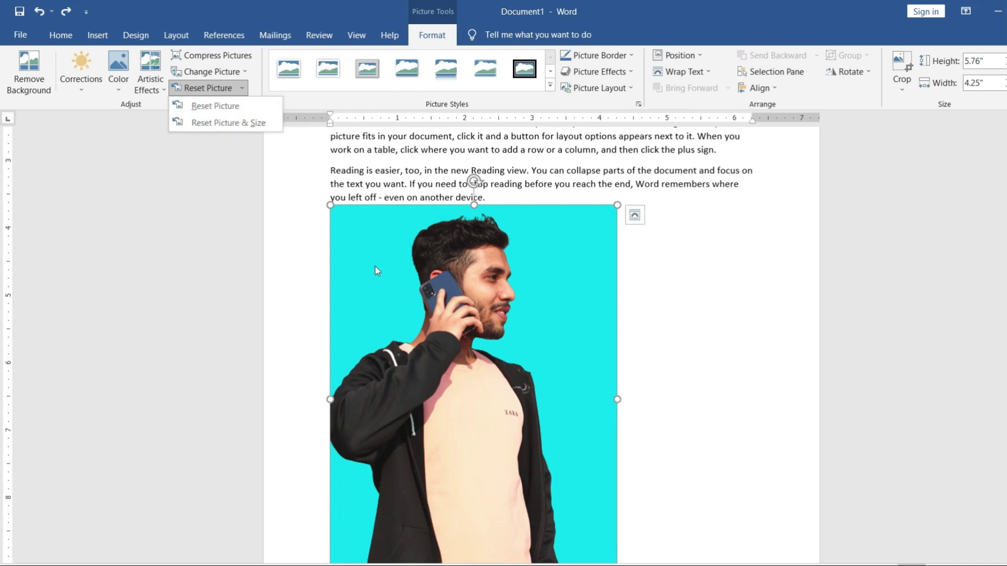
Apply the Glow Edges artistic effect to the man's photo
left_click(388, 272)
left_click(150, 79)
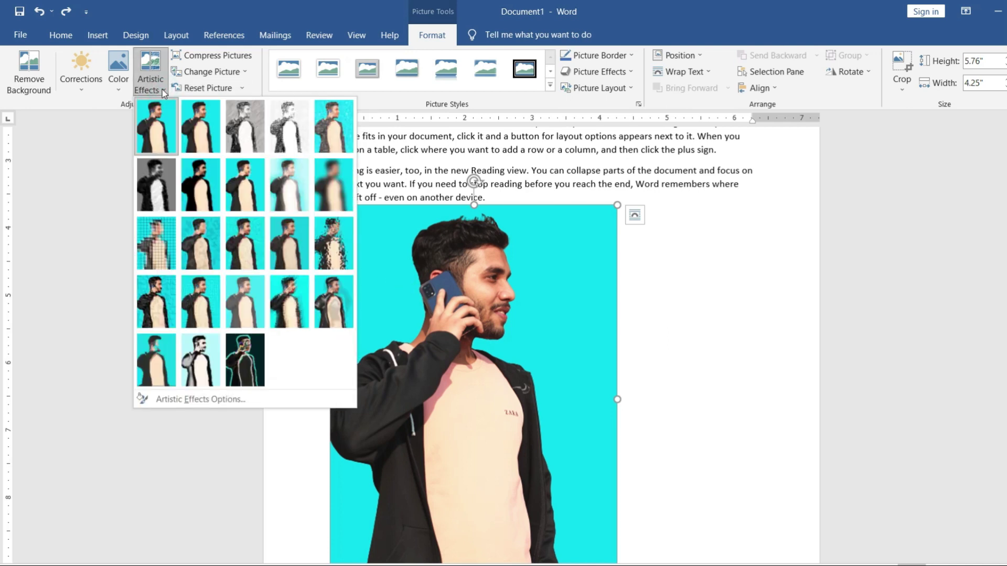
left_click(255, 354)
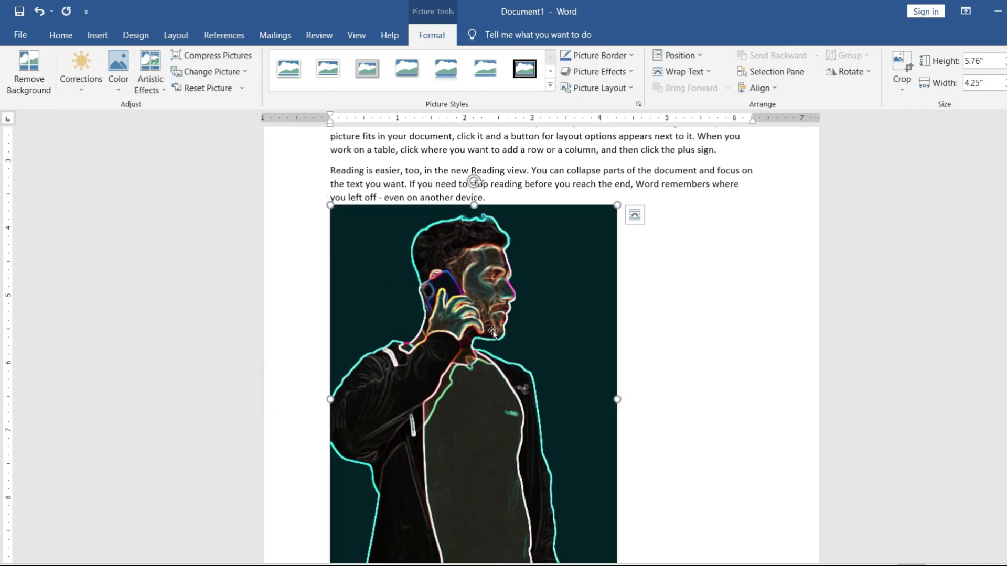
left_click(243, 90)
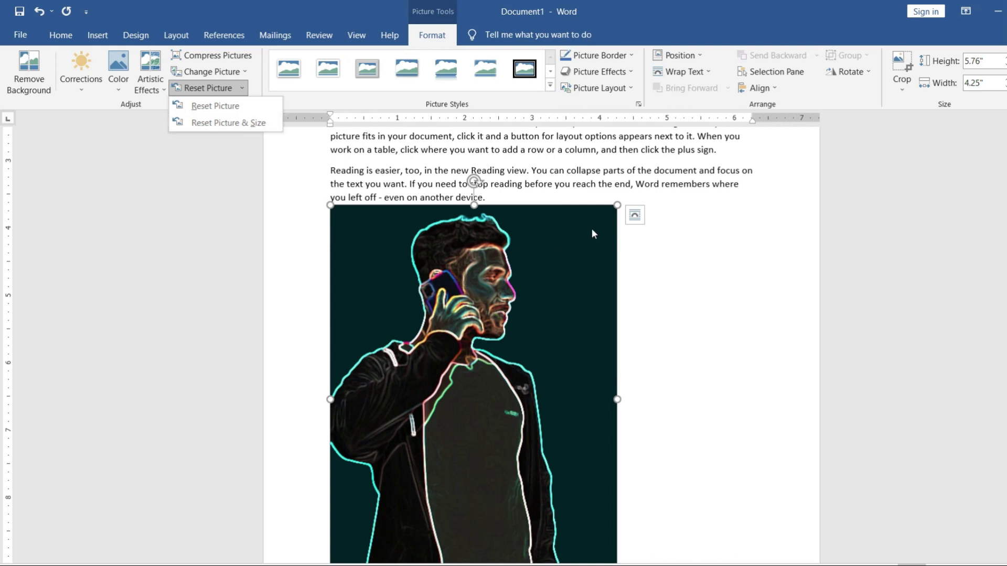
left_click(610, 219)
Shrink the photo to about half size, then Reset Picture & Size to restore it
left_click_drag(617, 205, 565, 302)
left_click_drag(676, 194, 534, 273)
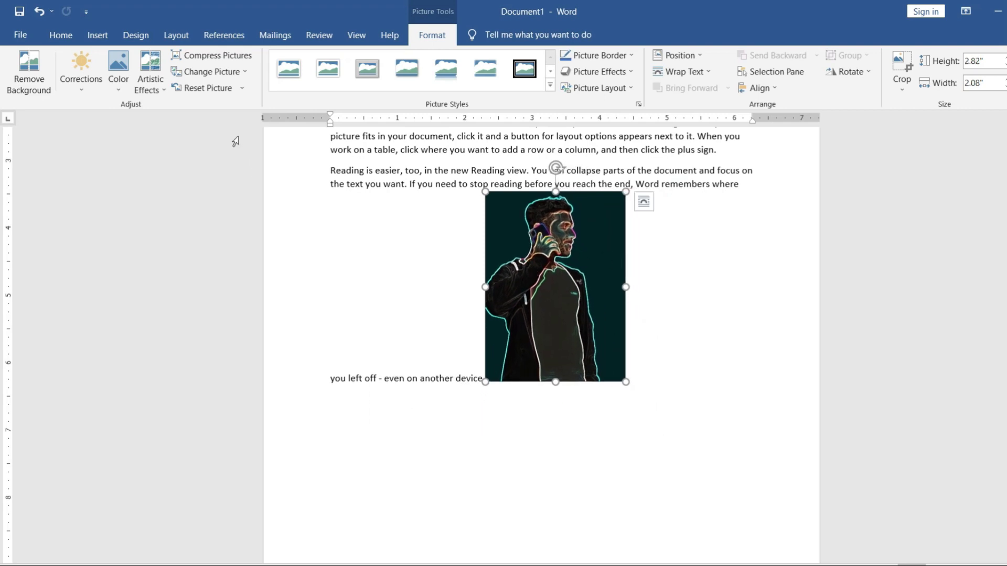
left_click(242, 88)
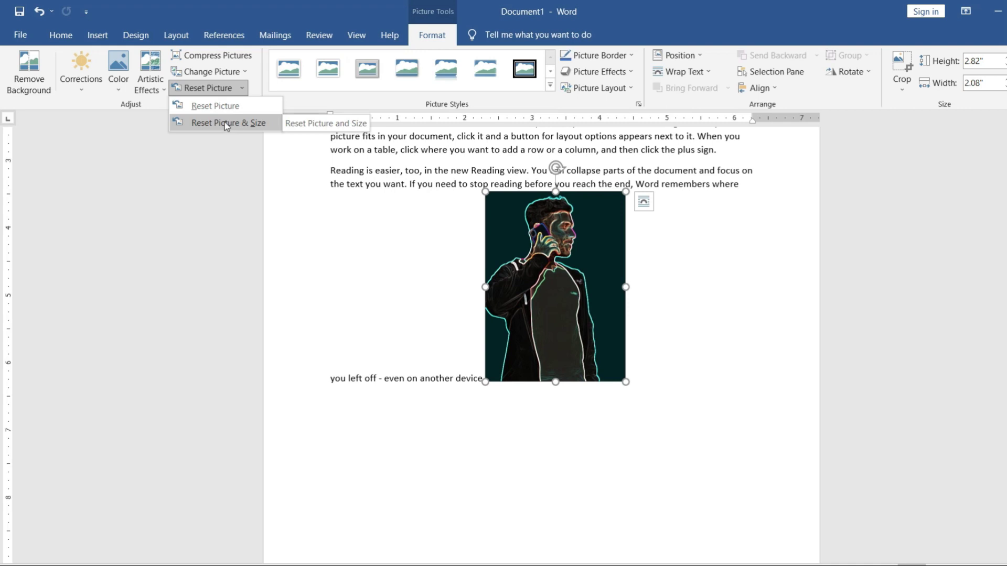
left_click(227, 124)
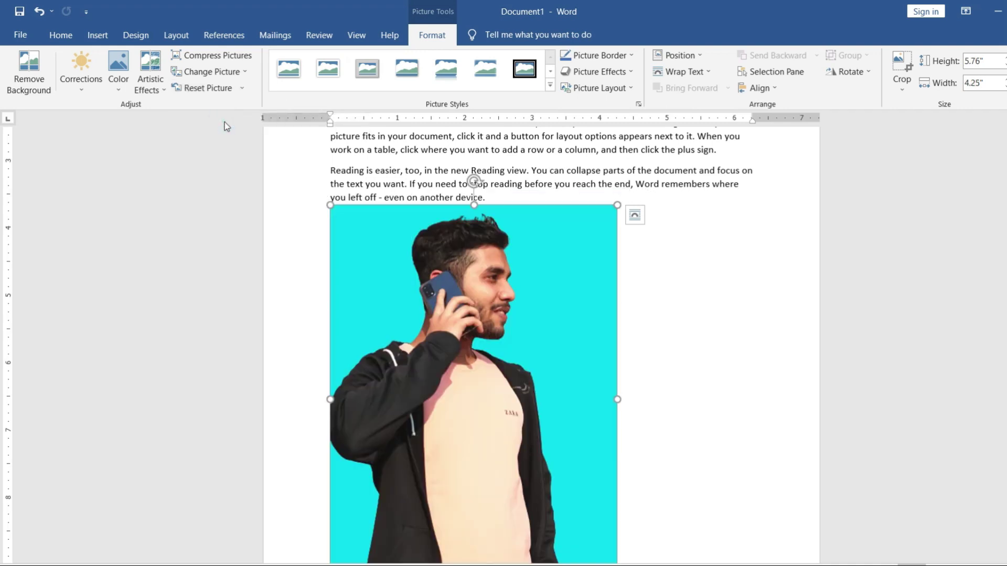
scroll(537, 421, "down", 3)
scroll(373, 332, "up", 4)
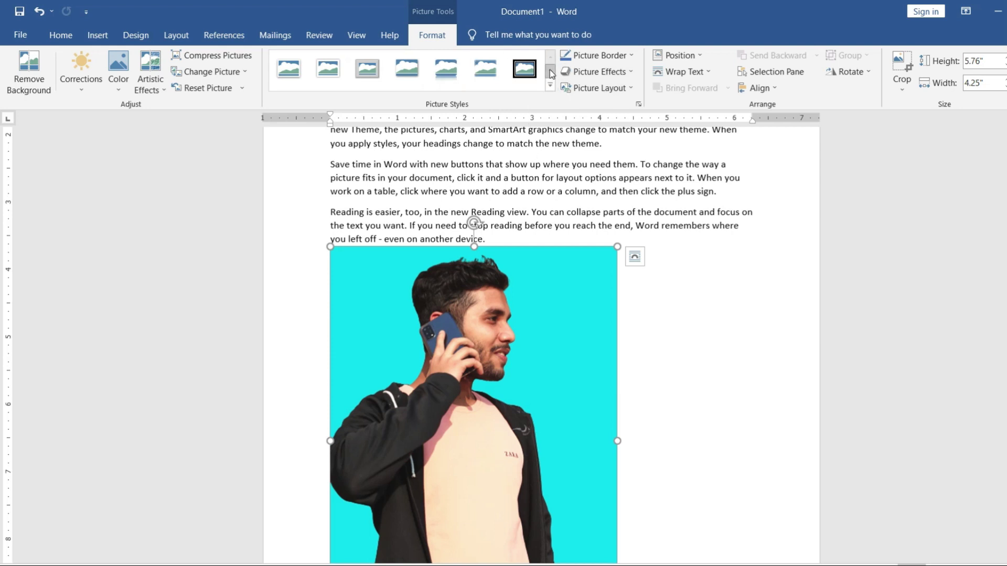
Apply a framed picture style to the photo and view it deselected
left_click(550, 89)
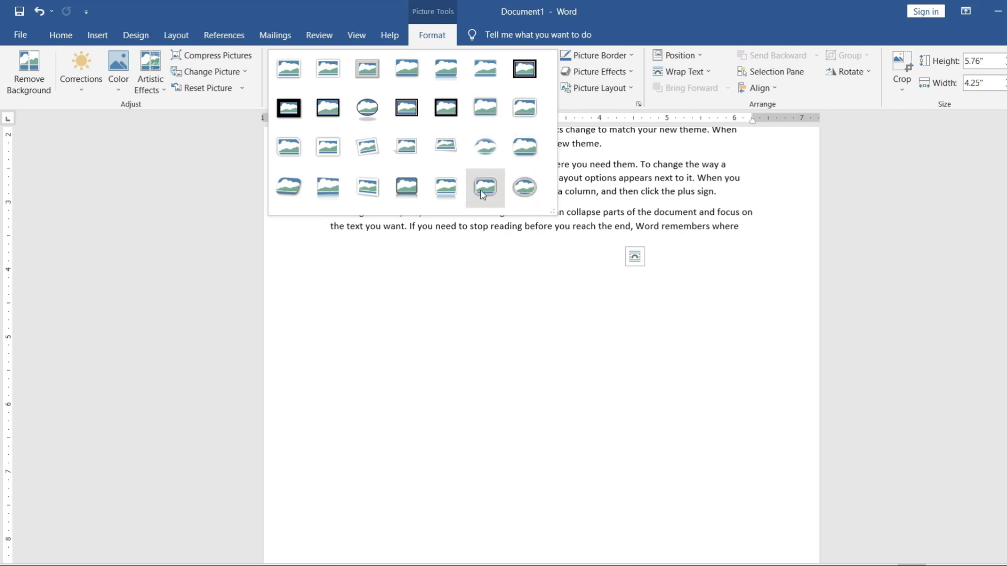
left_click(414, 190)
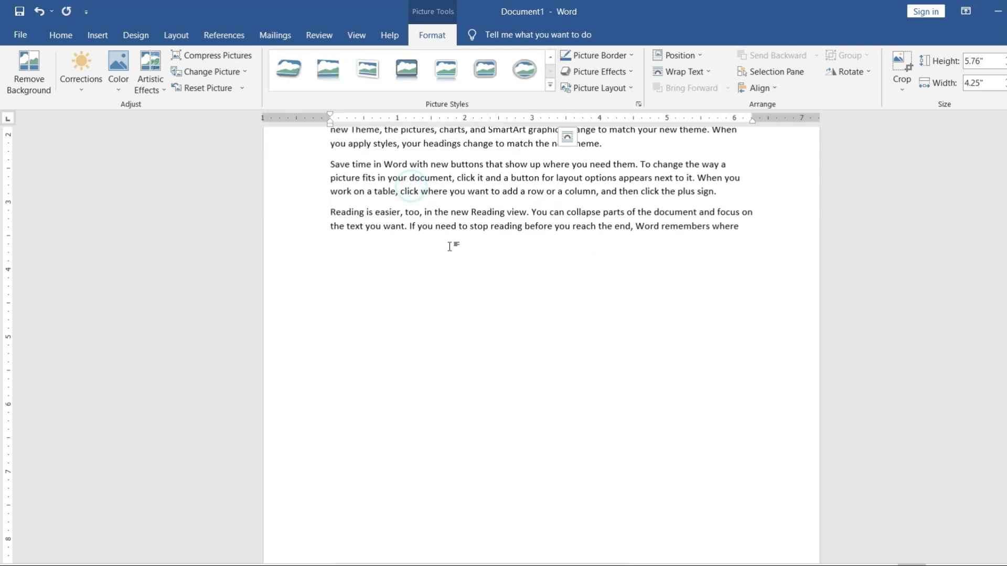
left_click(473, 349)
scroll(474, 348, "down", 10)
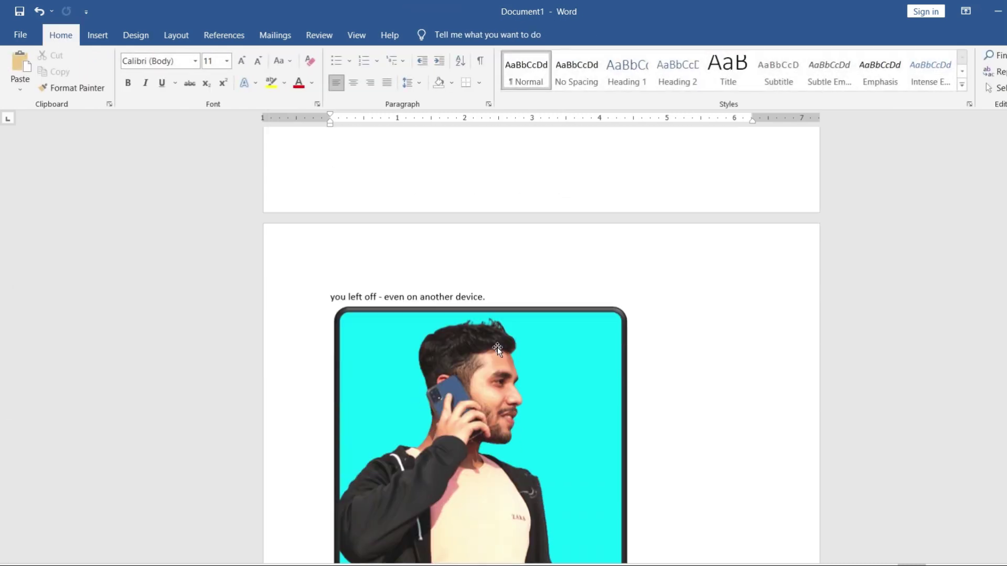
scroll(419, 236, "up", 2)
Reselect the photo and switch it to the thick black frame picture style
left_click(439, 256)
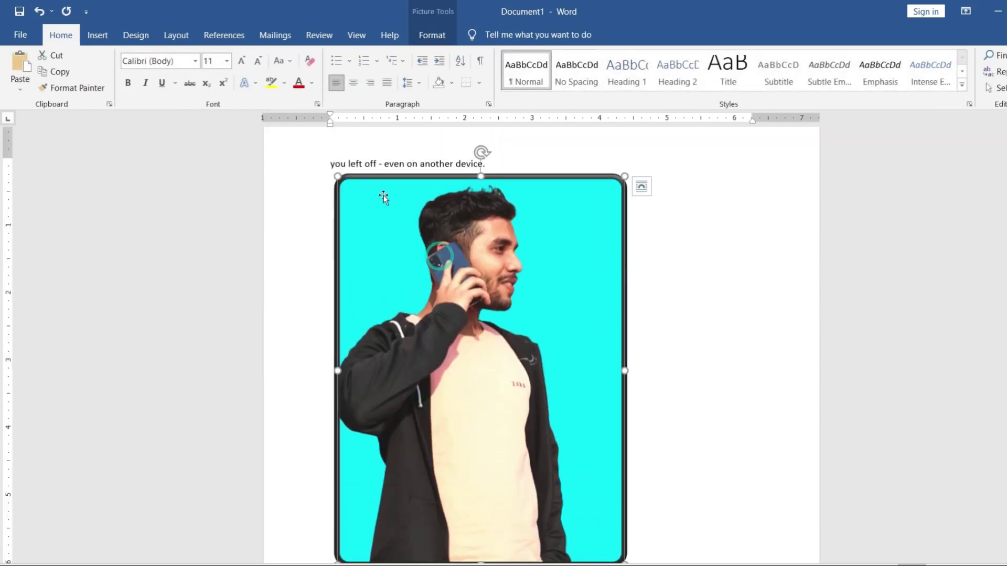
left_click(433, 35)
left_click(549, 84)
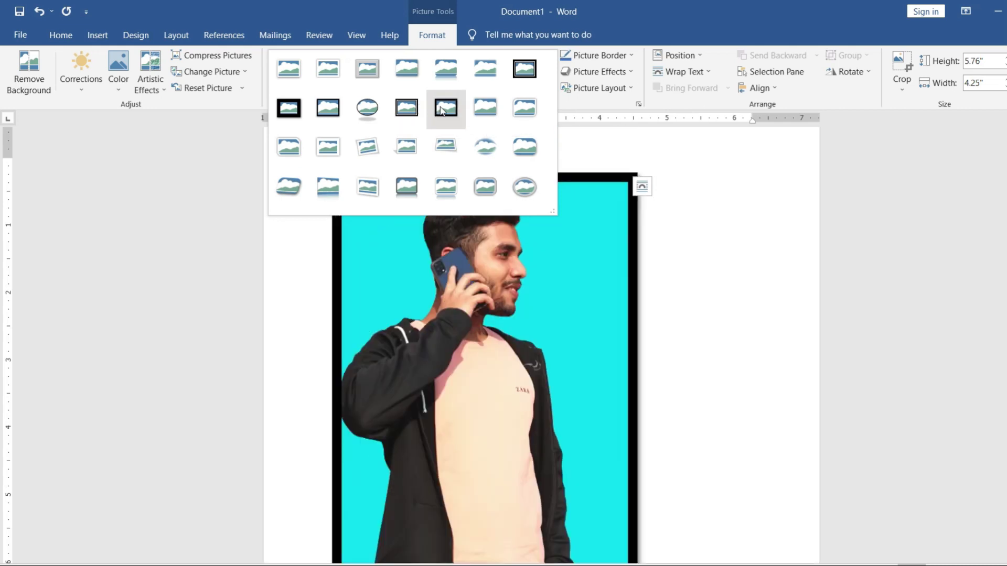
left_click(440, 105)
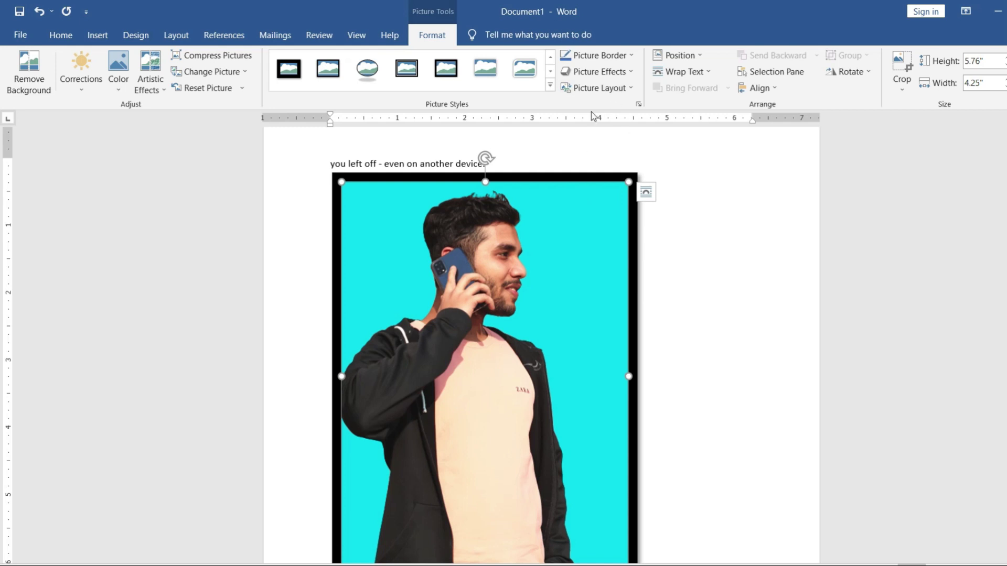
left_click(633, 60)
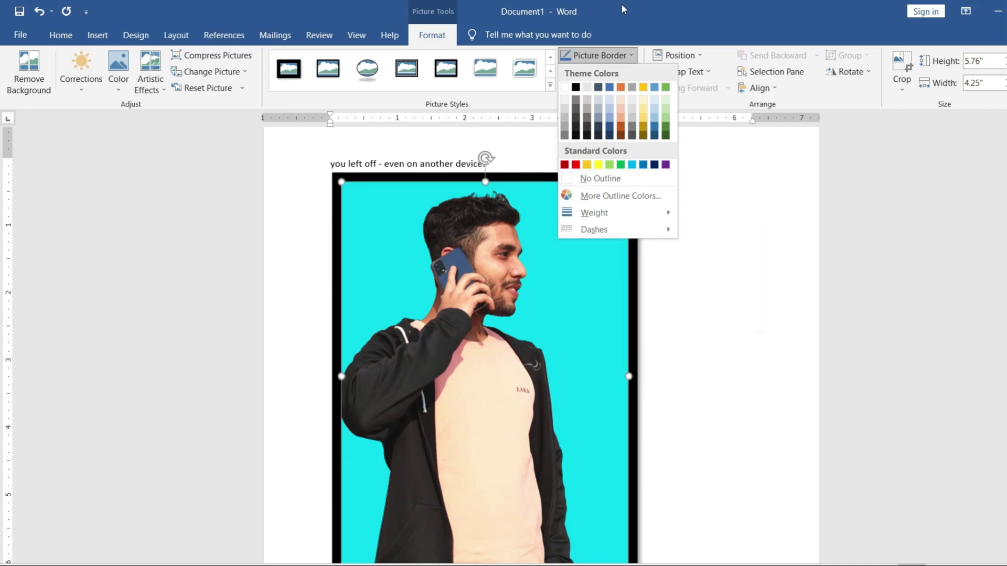
left_click(656, 17)
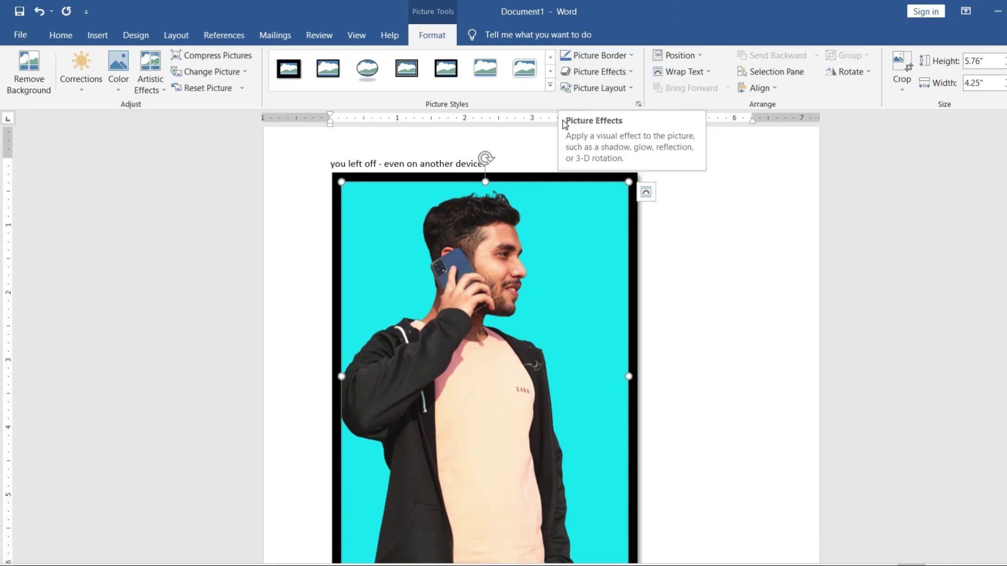
left_click(631, 74)
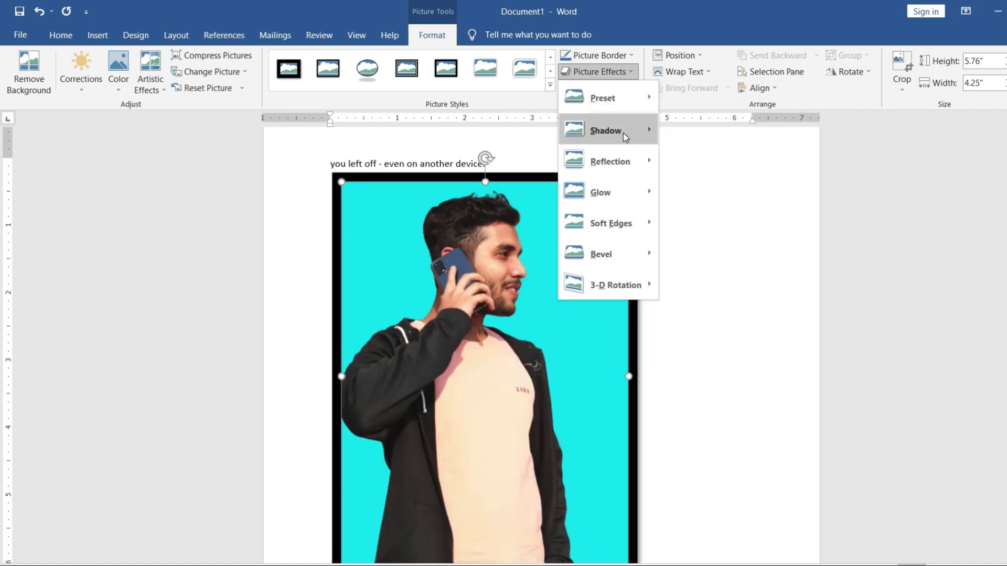
mouse_move(606, 130)
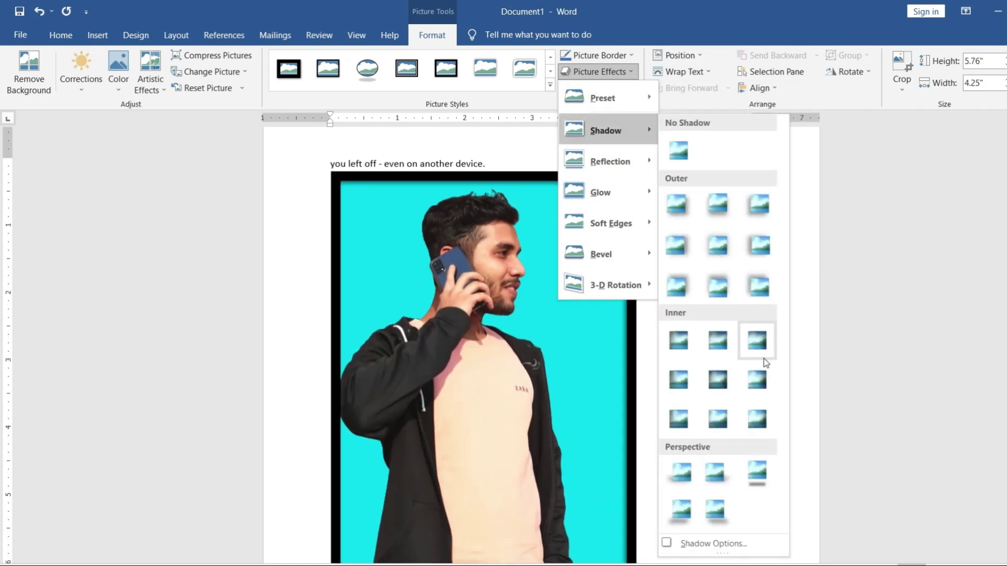
scroll(708, 429, "down", 3)
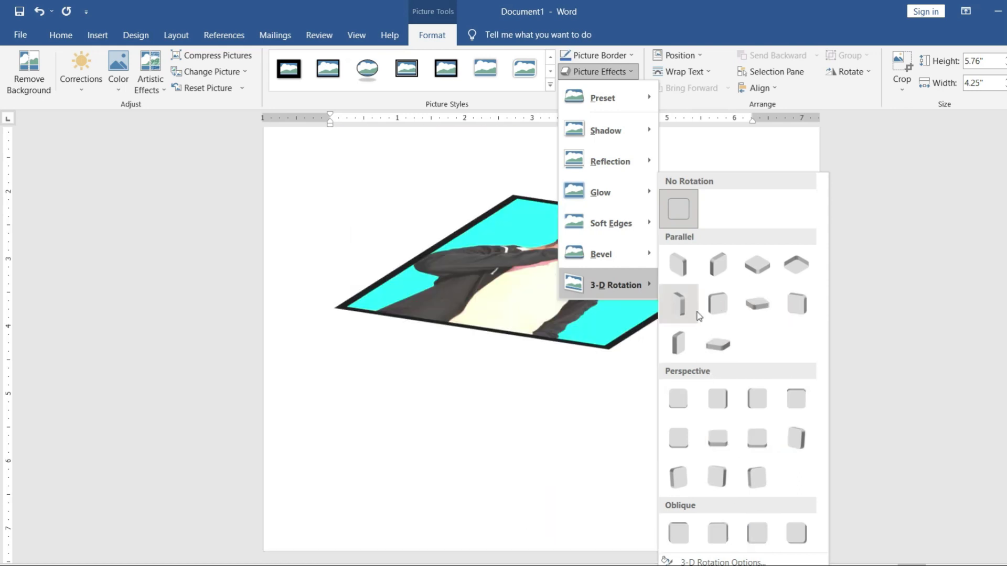
mouse_move(601, 254)
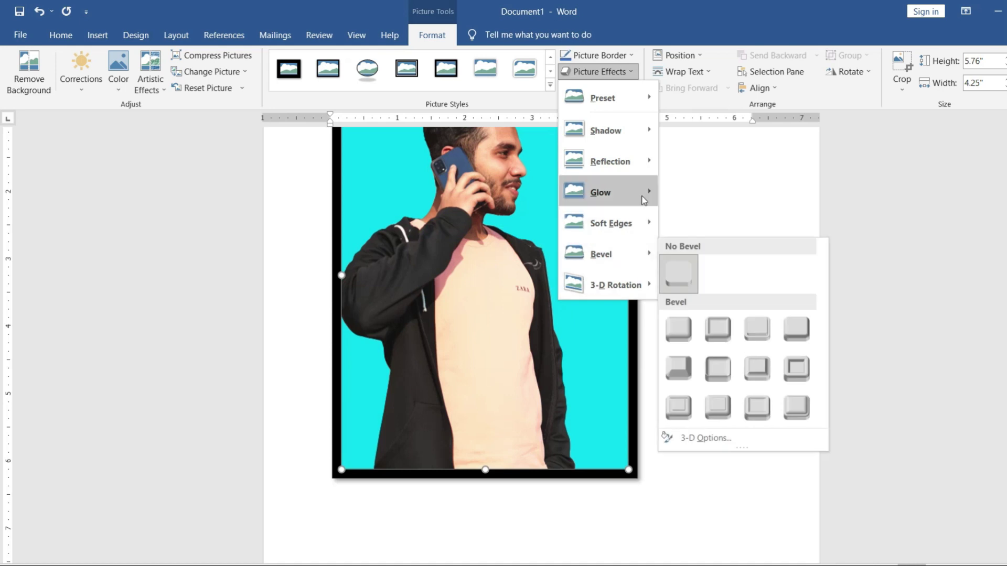
left_click(697, 158)
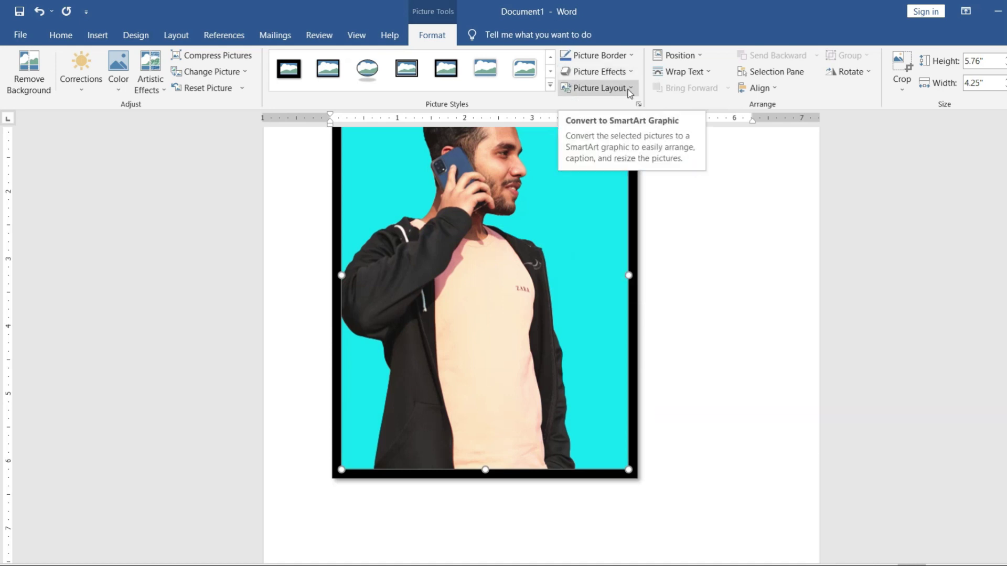
left_click(630, 90)
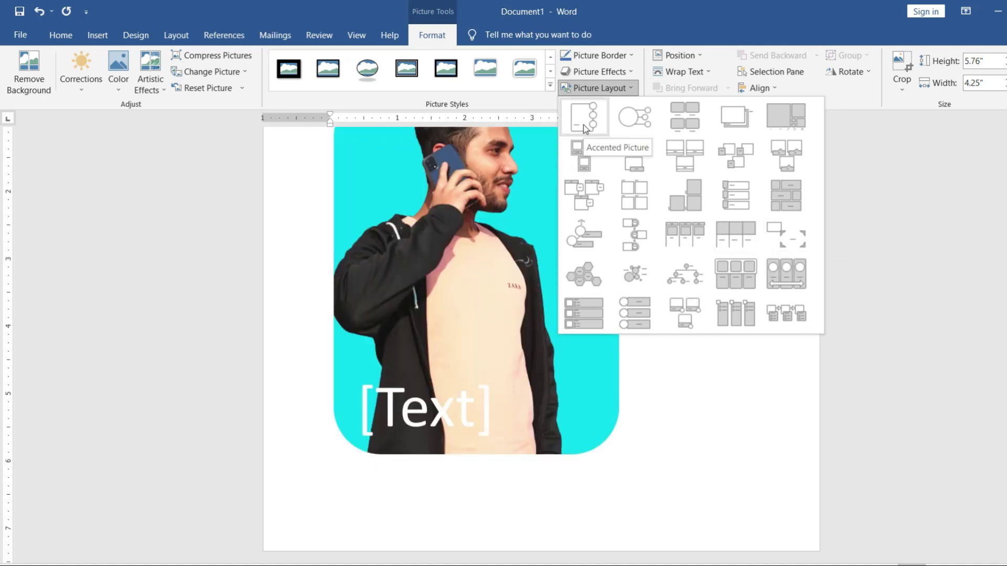
left_click(583, 124)
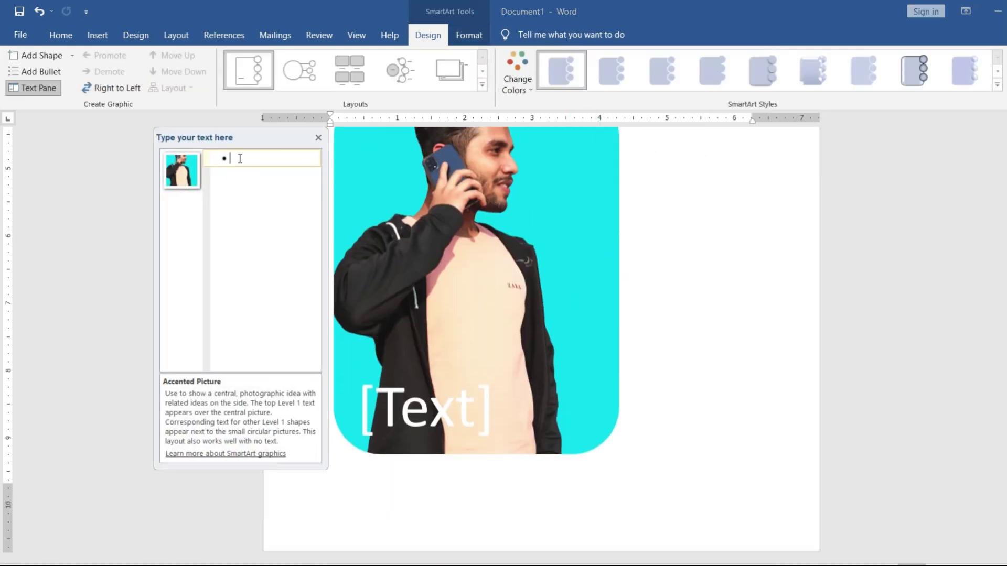
type("SUMIT")
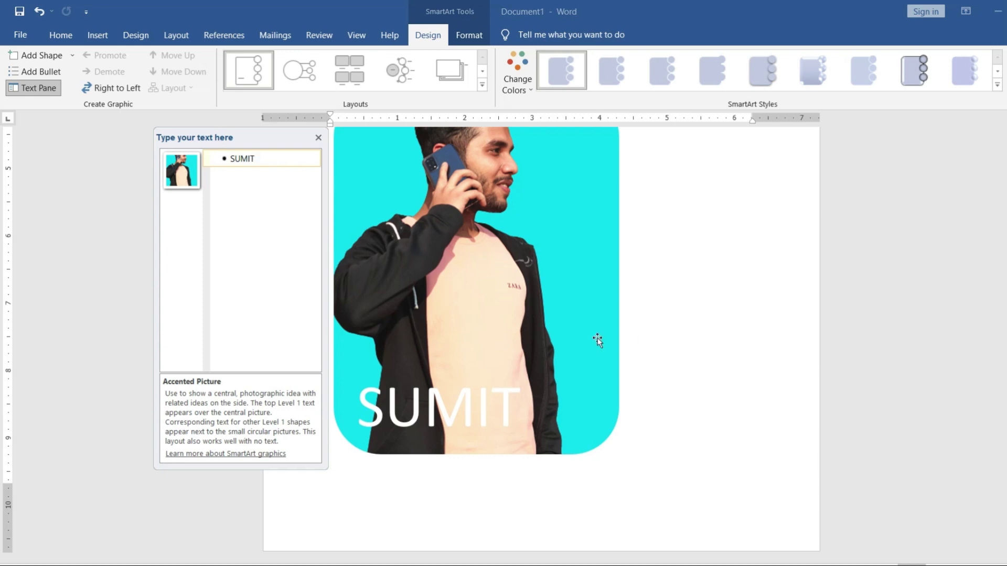
left_click(508, 403)
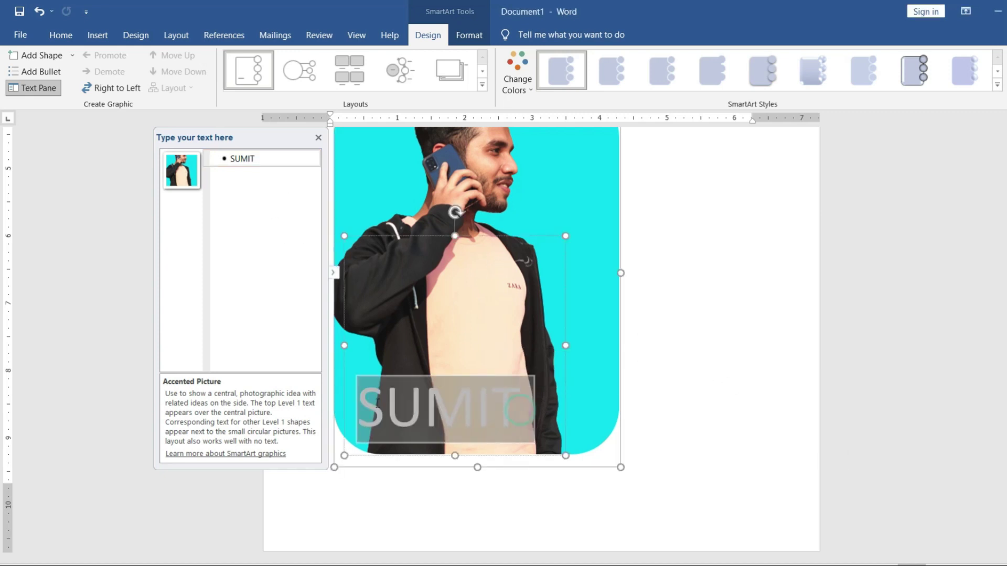
key("ctrl+a")
left_click(480, 381)
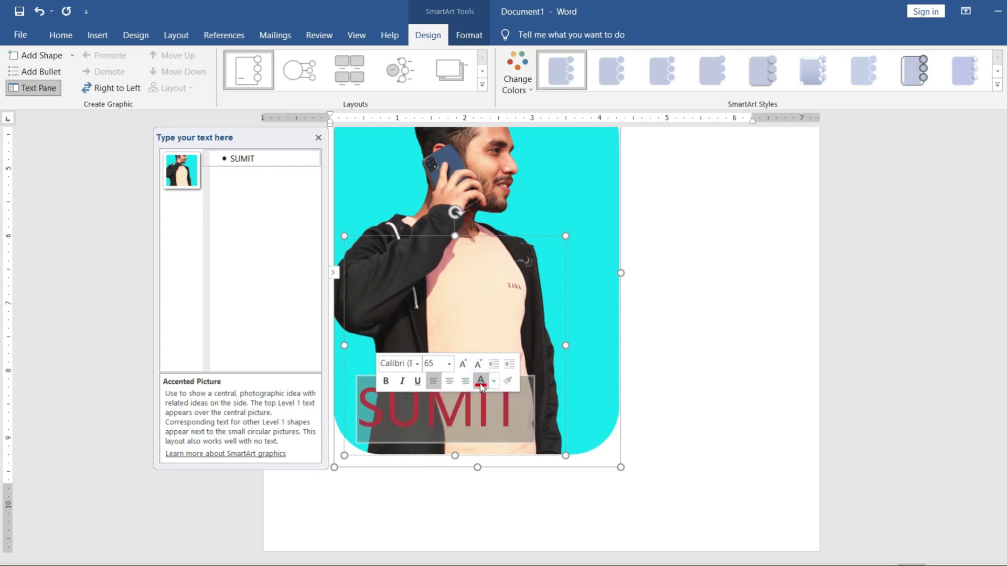
left_click(494, 382)
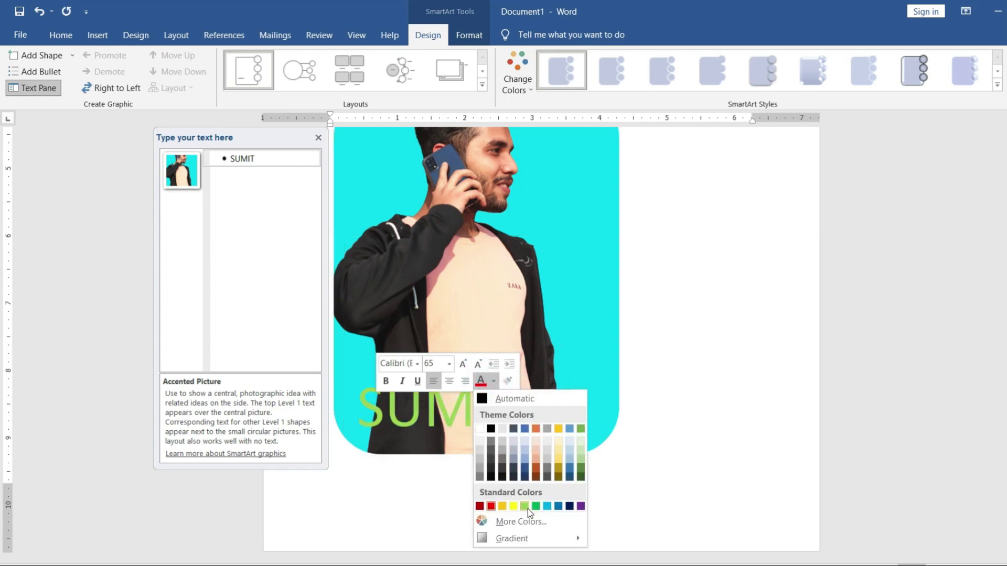
left_click(513, 506)
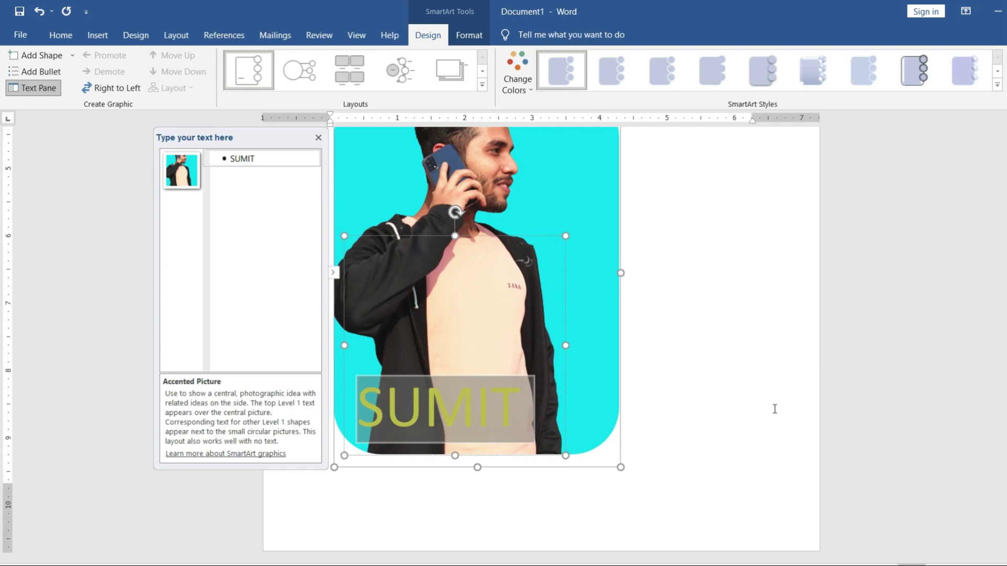
left_click(783, 402)
scroll(546, 436, "up", 3)
scroll(546, 429, "down", 3)
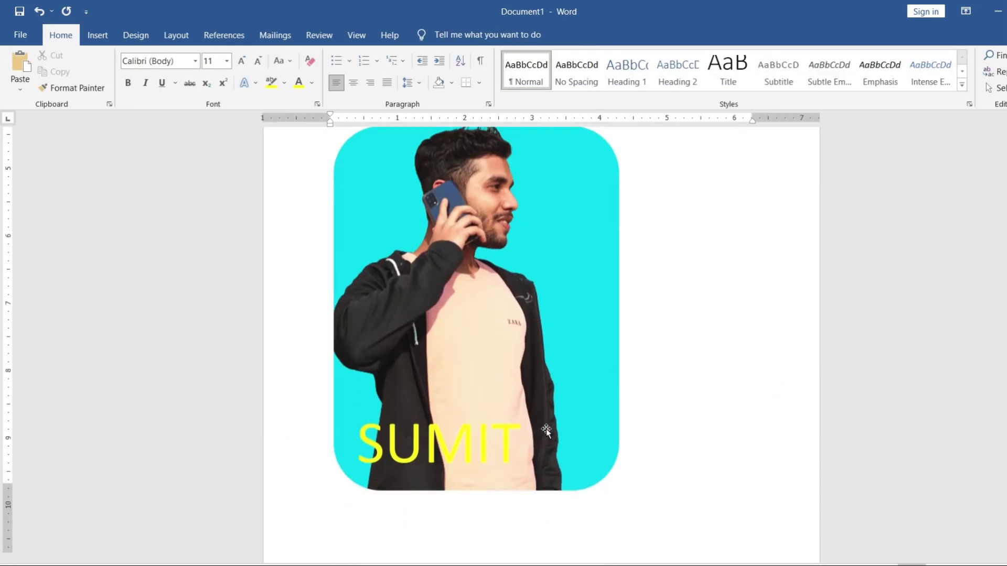
scroll(592, 377, "up", 3)
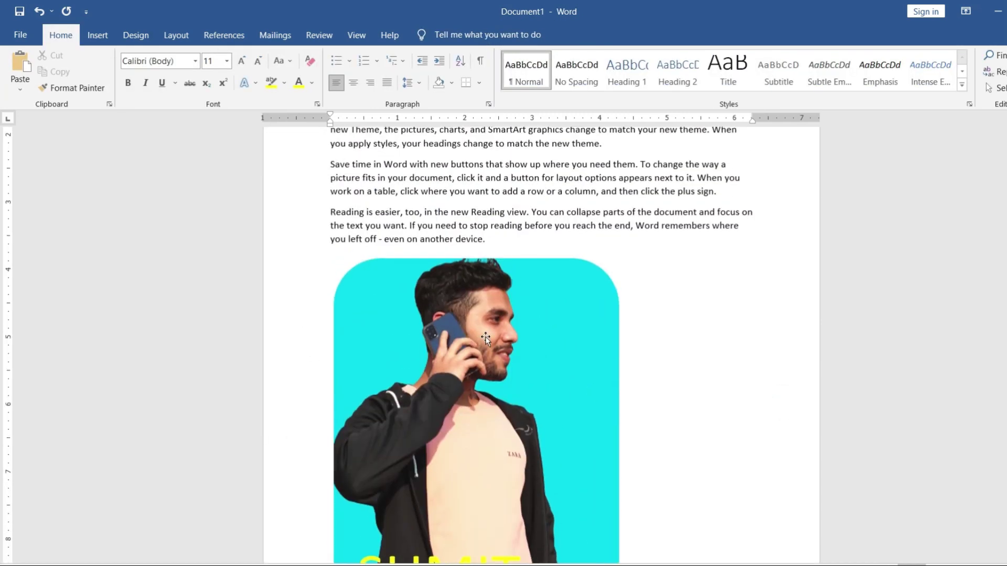
key("ctrl+z")
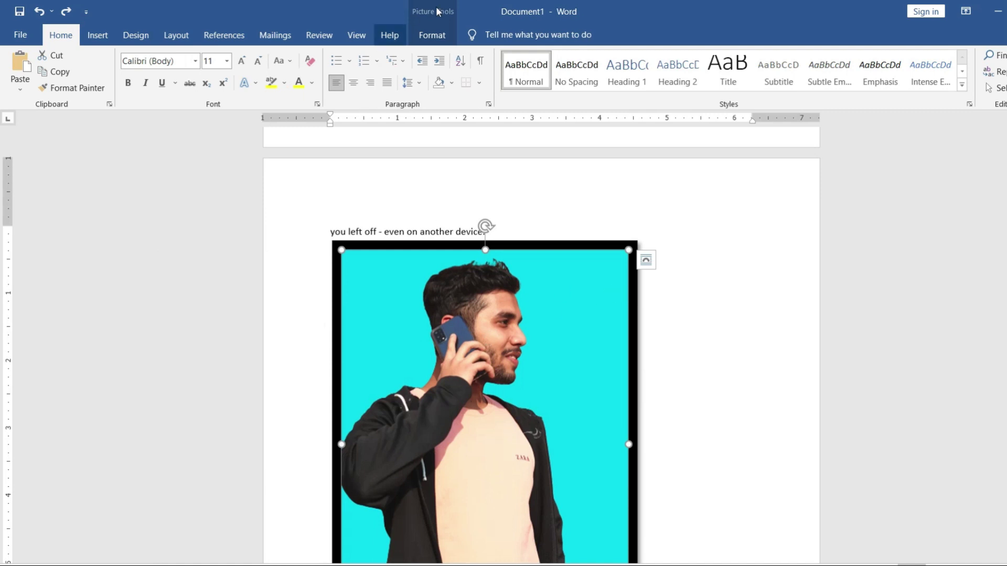
Use a Position option to move the black-framed photo into the Save time paragraph
left_click(431, 35)
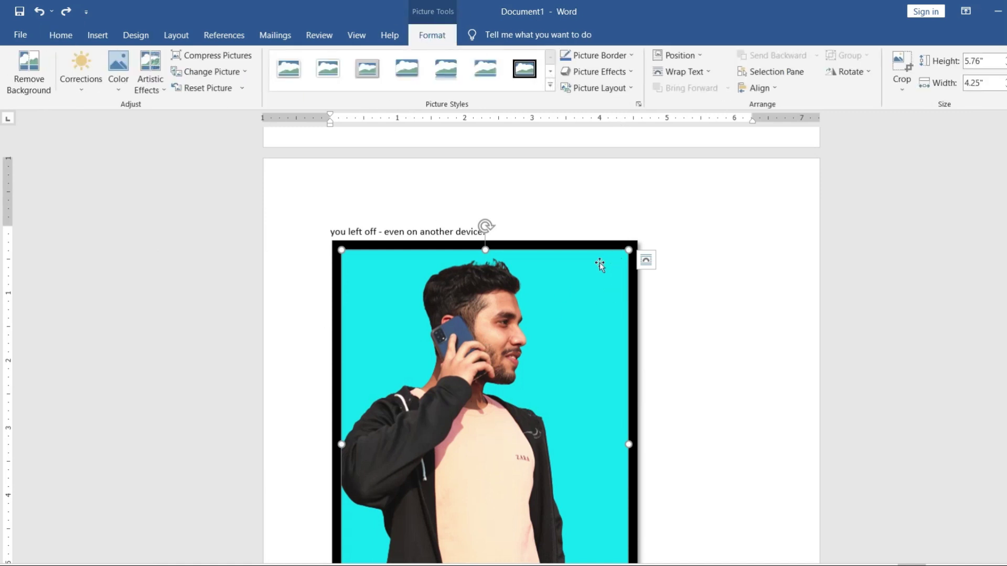
left_click(699, 59)
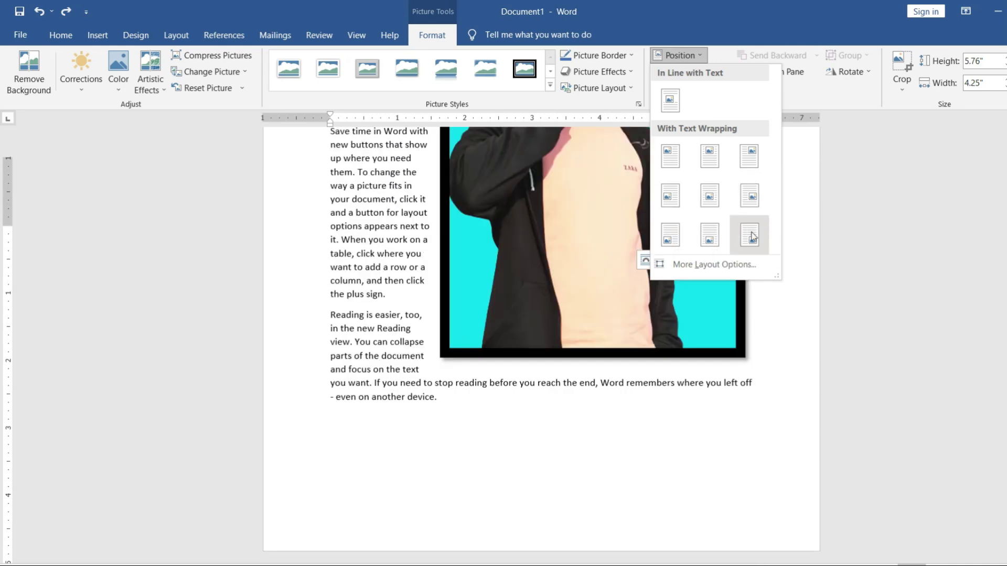
left_click(670, 235)
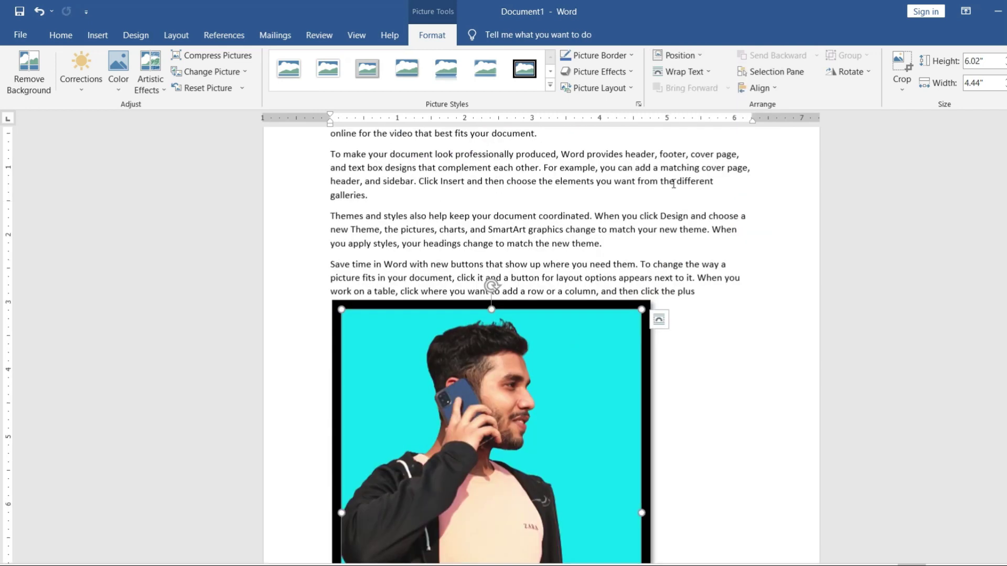
Shrink the photo to 2.24" by 1.66" and move it below 'sign.' ending Save time
left_click(692, 73)
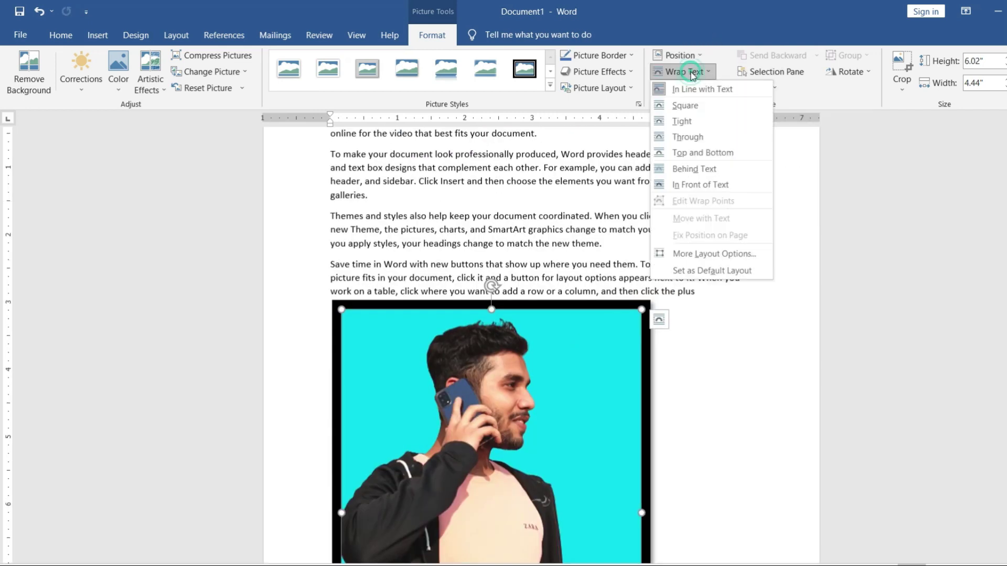
left_click(523, 426)
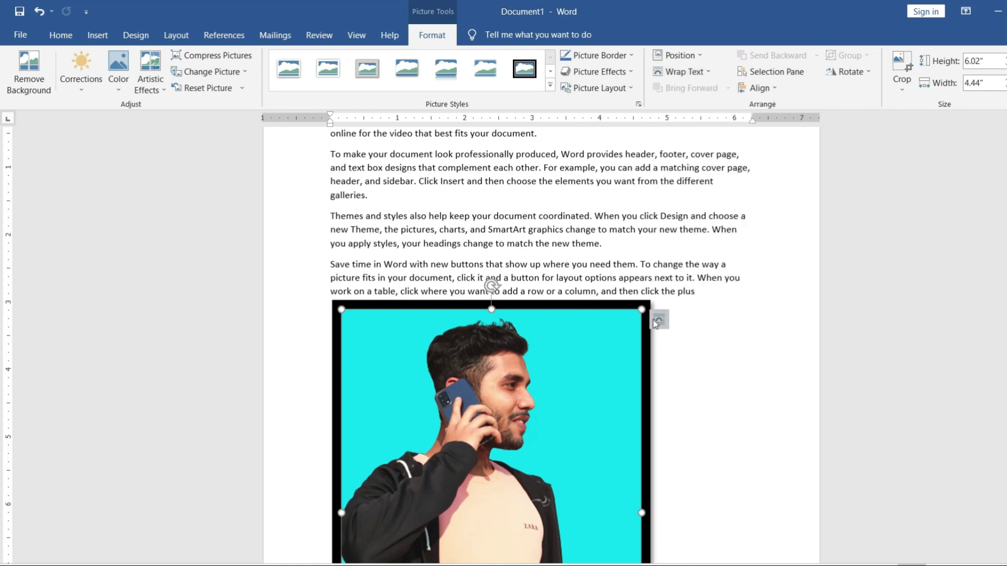
mouse_move(642, 310)
left_mouse_down()
mouse_move(593, 358)
mouse_move(408, 439)
left_mouse_up()
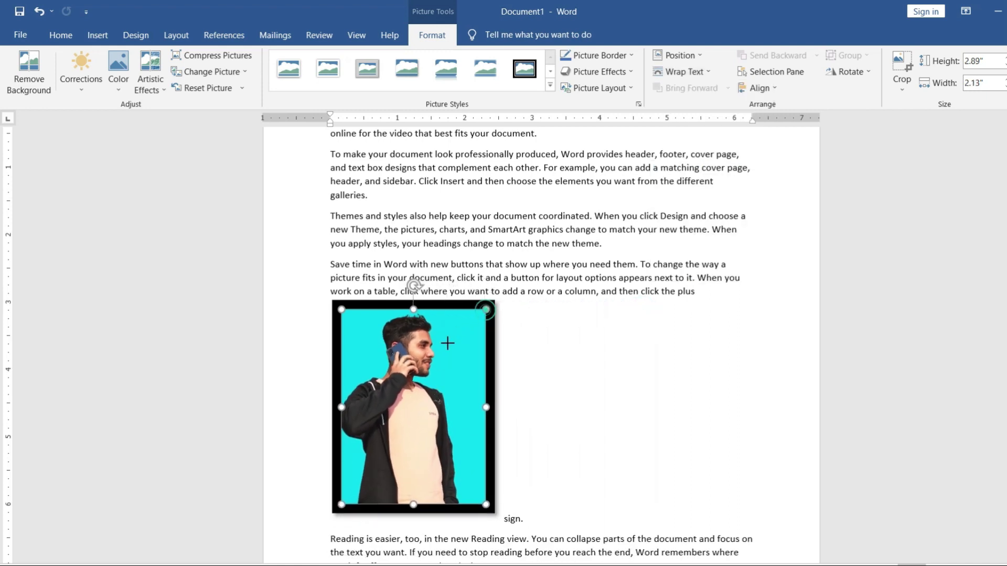
left_click_drag(487, 310, 449, 405)
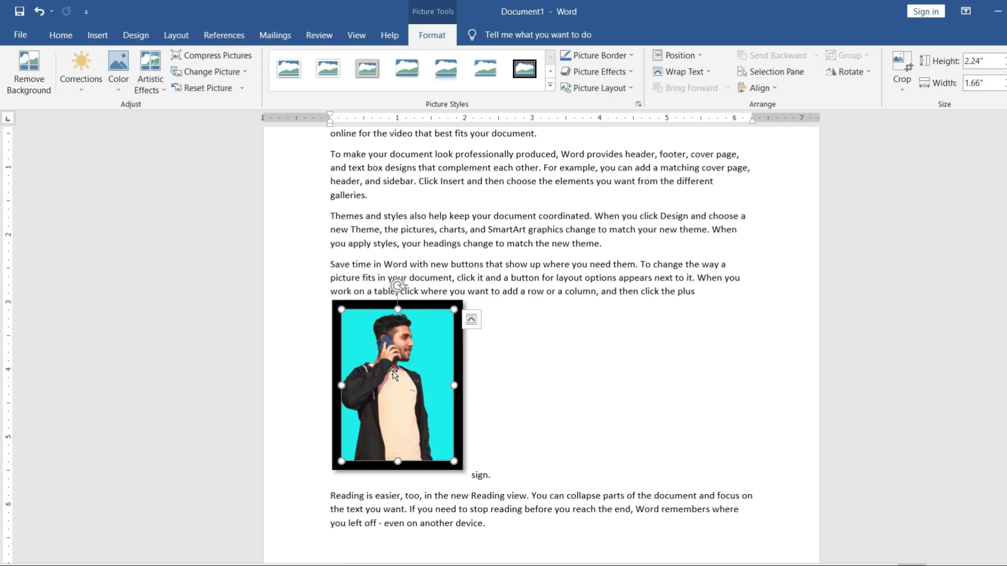
left_click_drag(395, 370, 504, 355)
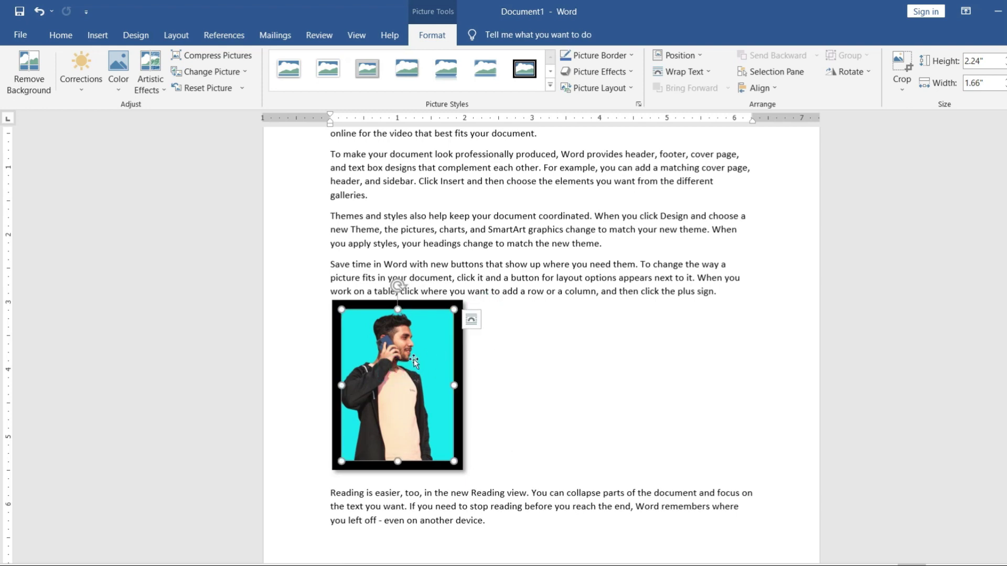
left_click(97, 35)
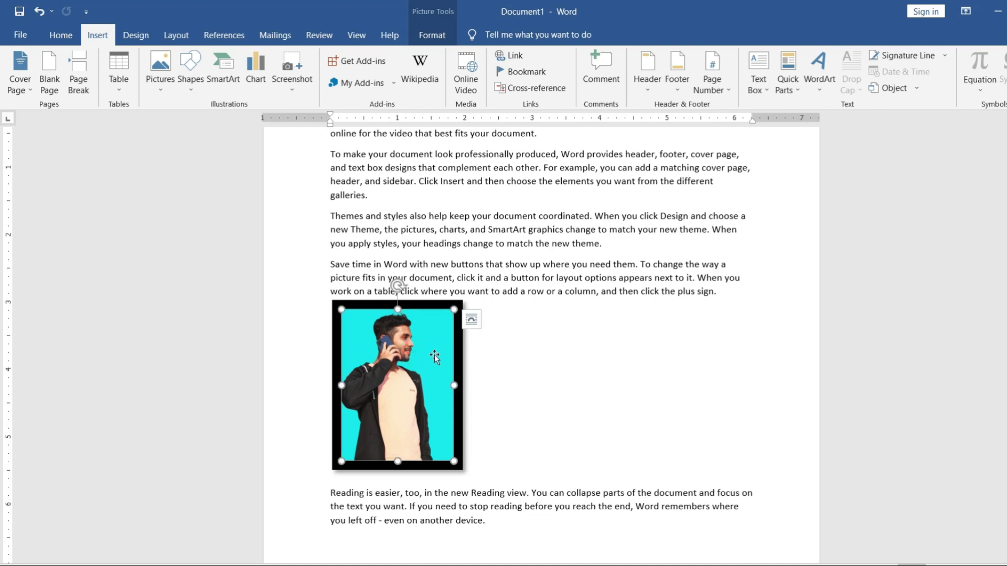
Set the photo to In Front of Text and drag it up-right over the paragraphs
left_click(432, 35)
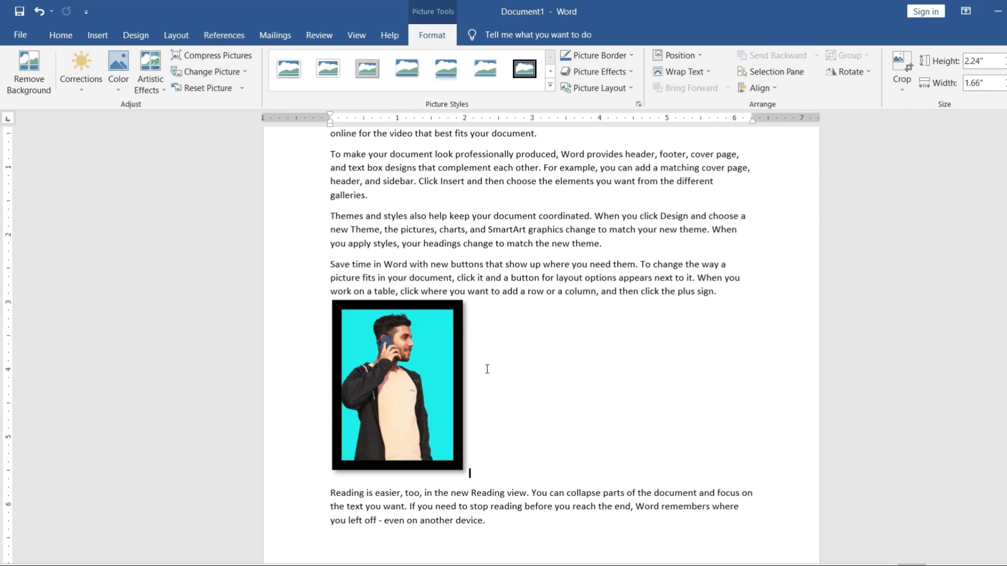
left_click(683, 71)
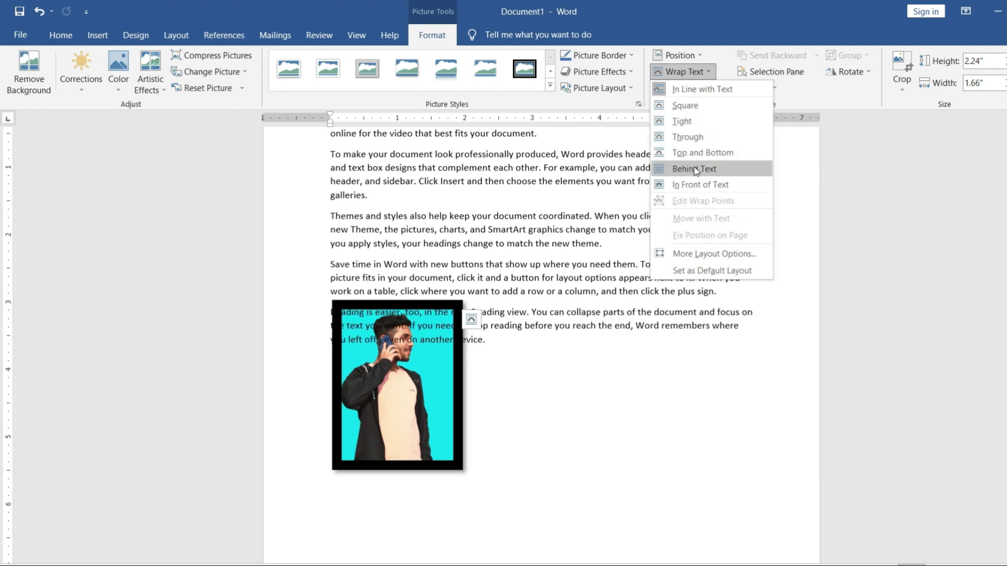
left_click(703, 153)
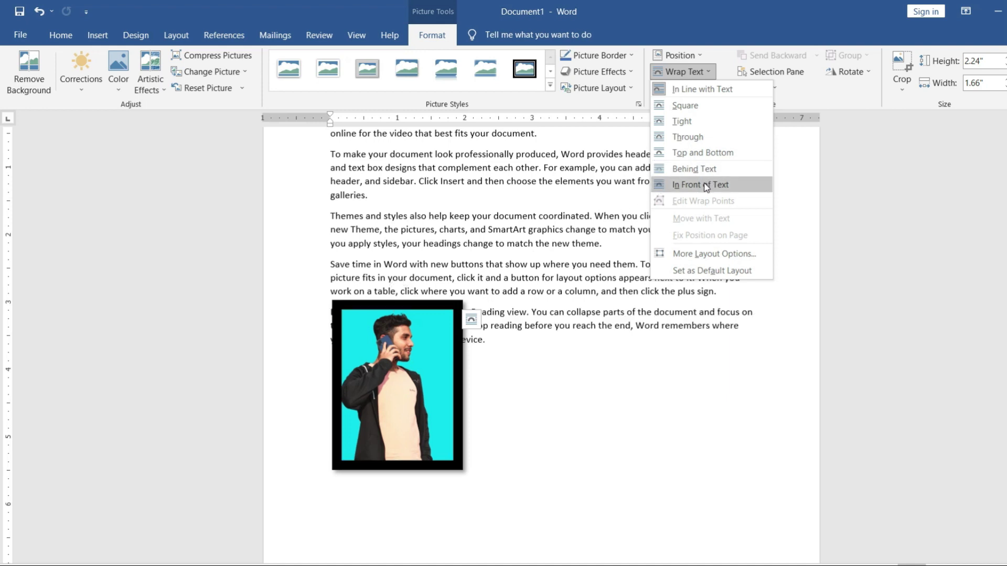
left_click(705, 184)
mouse_move(412, 386)
left_mouse_down()
mouse_move(626, 356)
mouse_move(370, 348)
mouse_move(584, 207)
mouse_move(463, 405)
mouse_move(546, 218)
mouse_move(572, 255)
left_mouse_up()
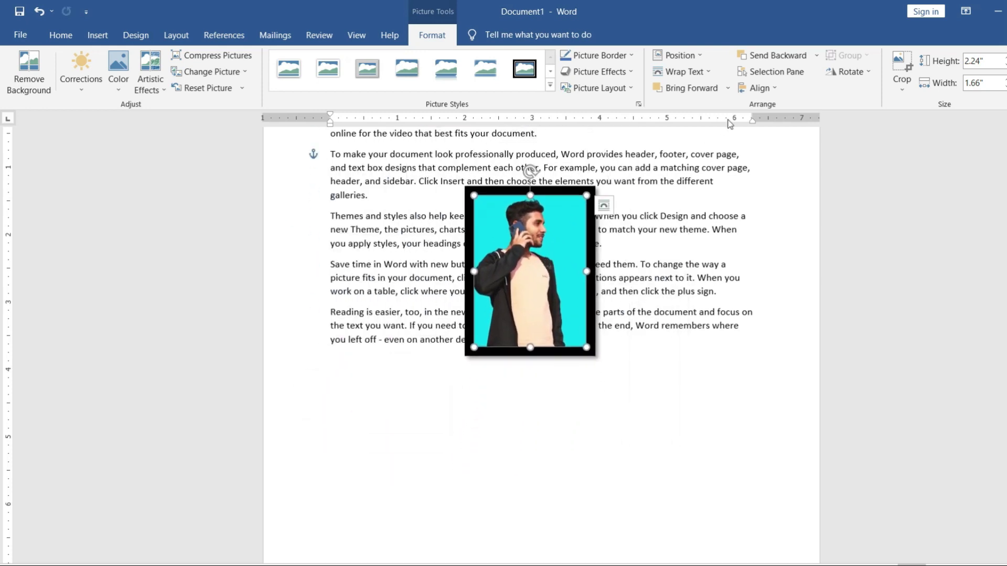
Wrap the text square around the portrait and nudge it slightly higher
left_click(681, 72)
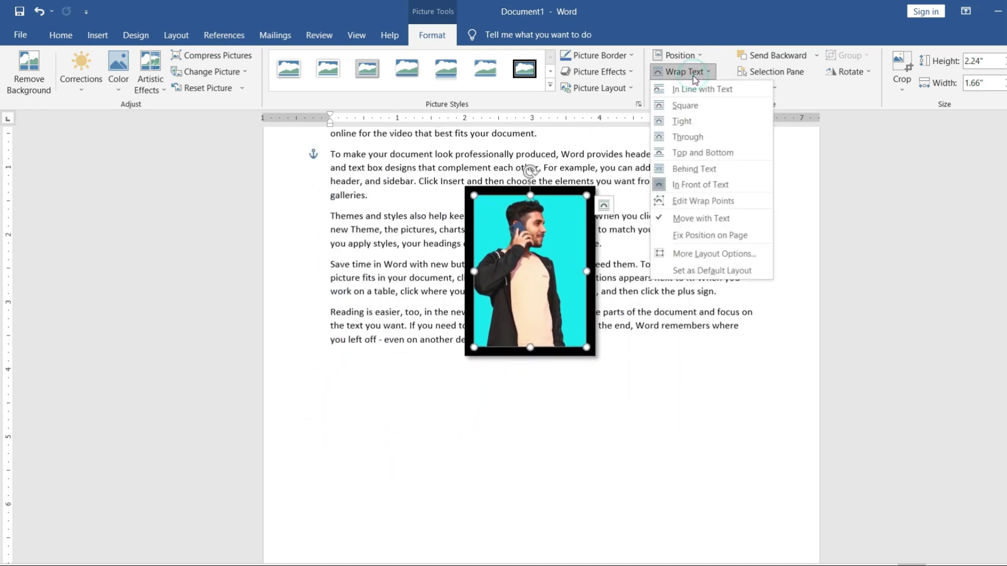
left_click(695, 108)
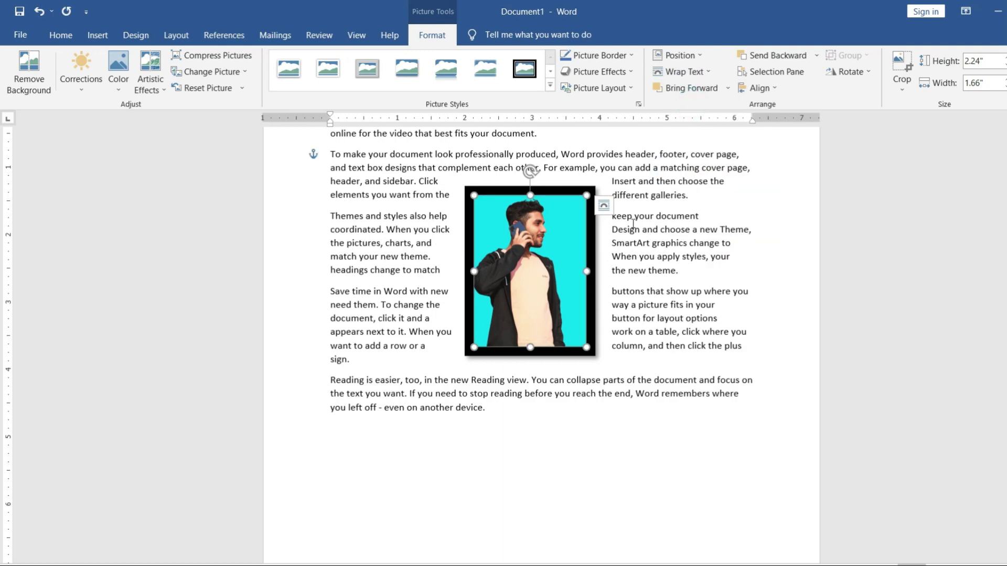
left_click_drag(558, 260, 558, 251)
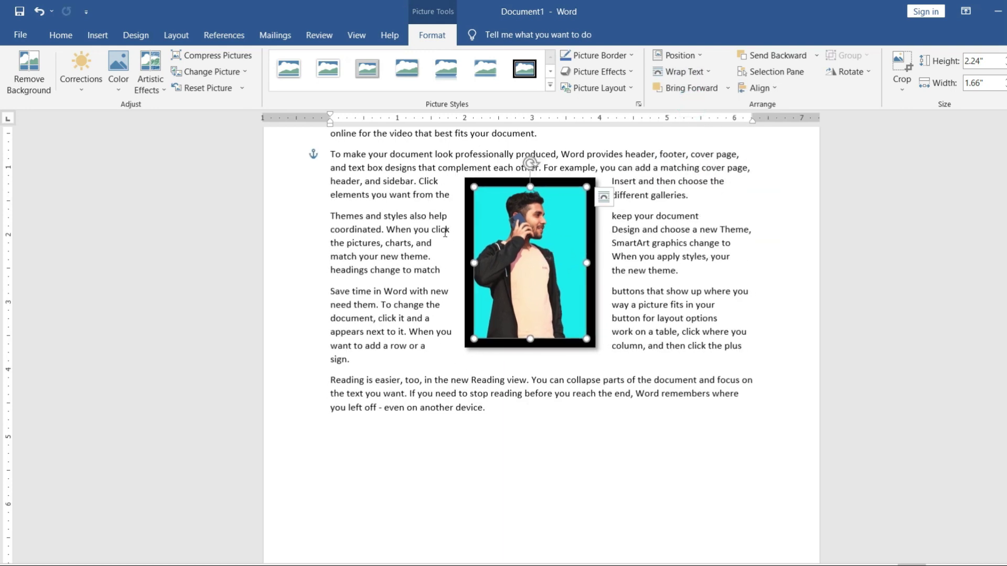
left_click_drag(420, 228, 449, 230)
left_click(617, 229)
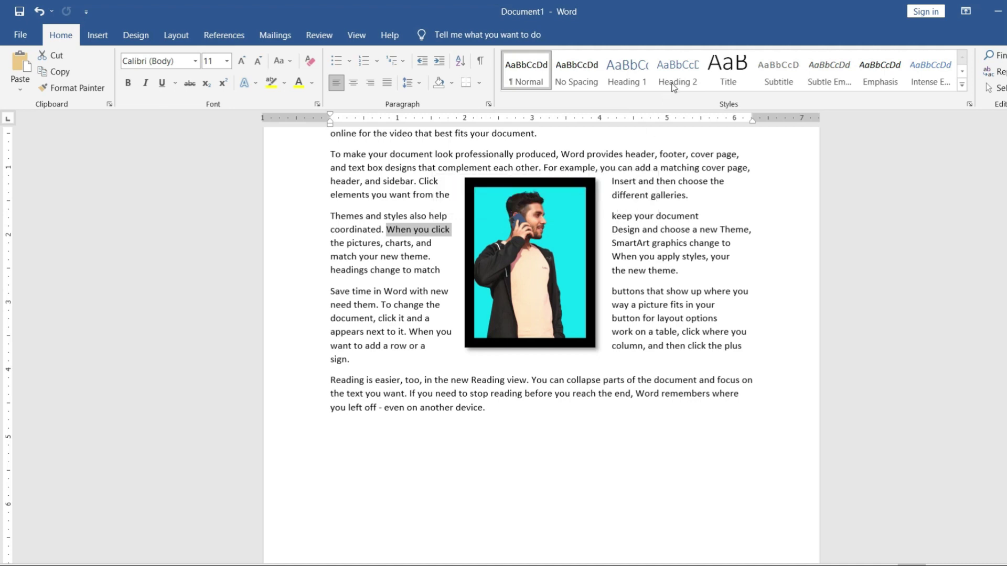
Set the portrait to Behind Text and select text running across it
left_click(474, 268)
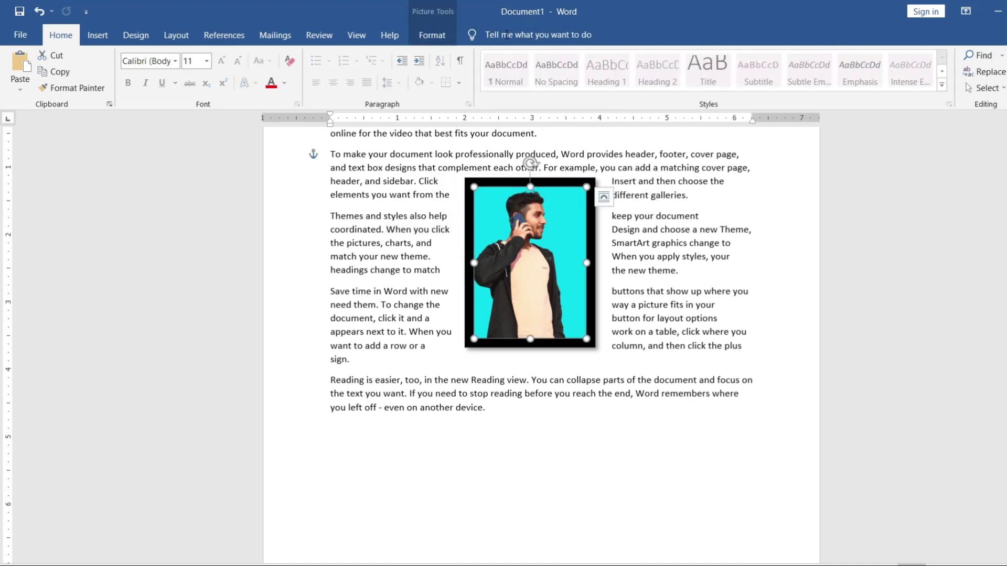
left_click(432, 35)
left_click(702, 72)
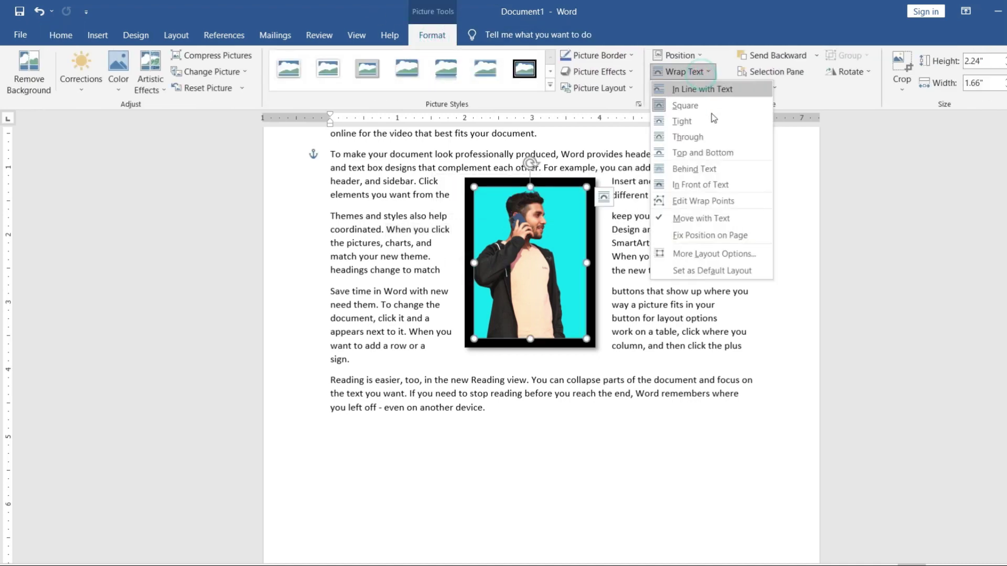
left_click(703, 173)
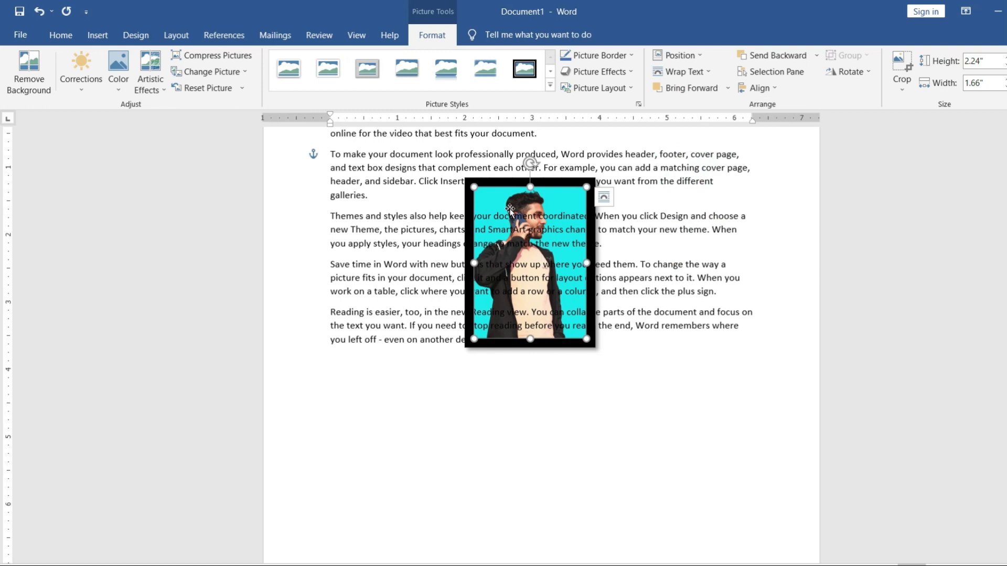
left_click_drag(439, 221, 587, 217)
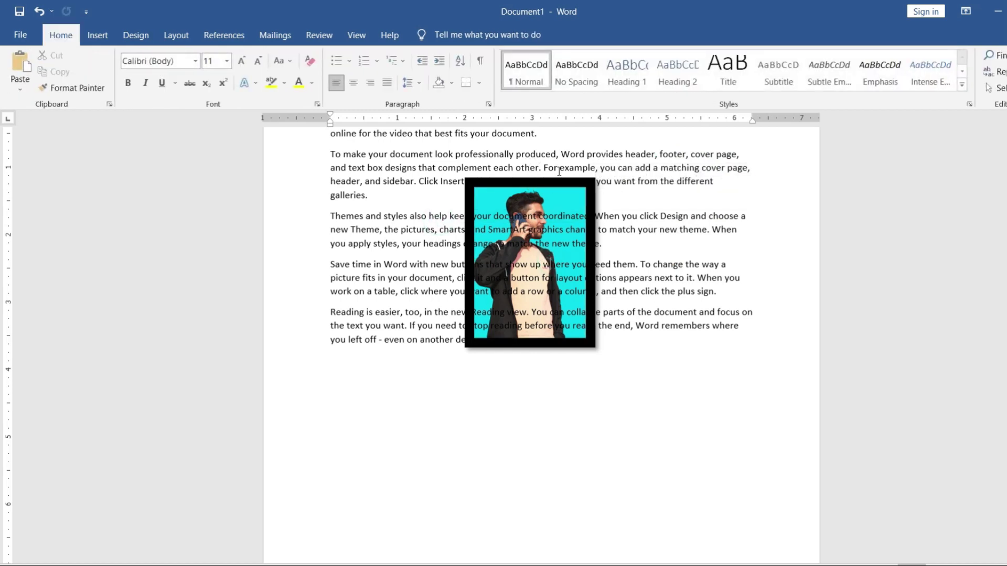
left_click(559, 190)
Set the cyan portrait to In Front of Text and move it left and slightly lower
left_click(424, 35)
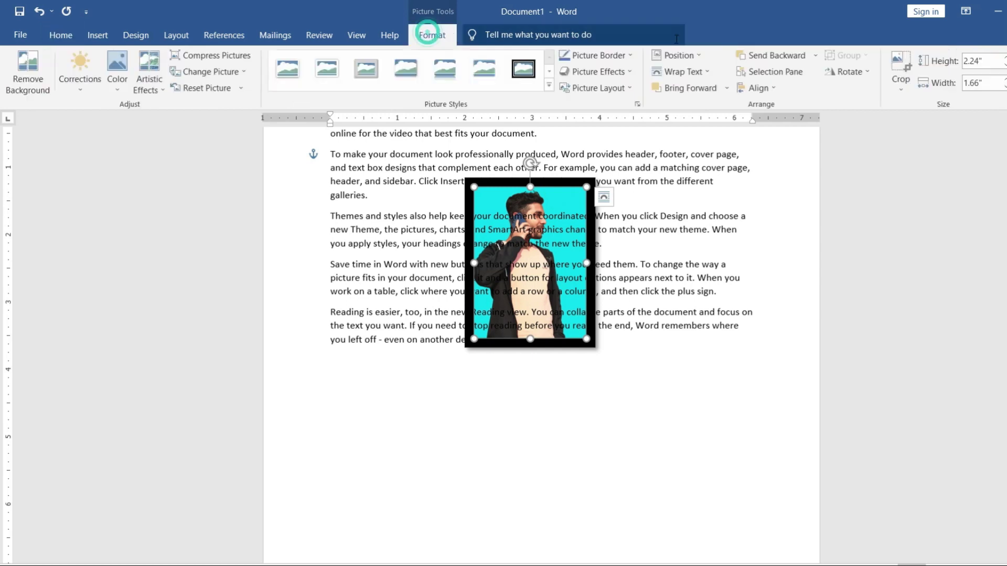
left_click(707, 75)
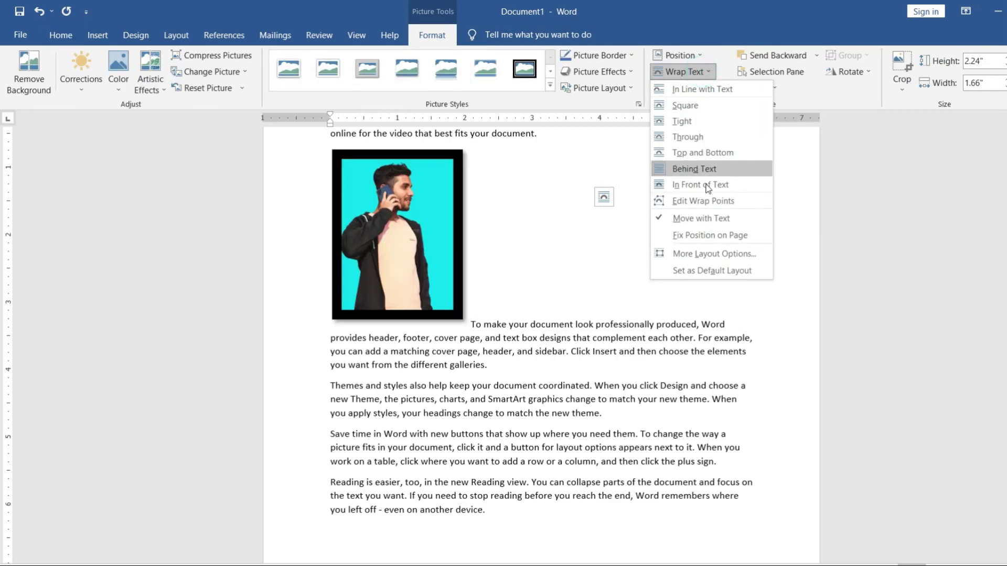
left_click(709, 185)
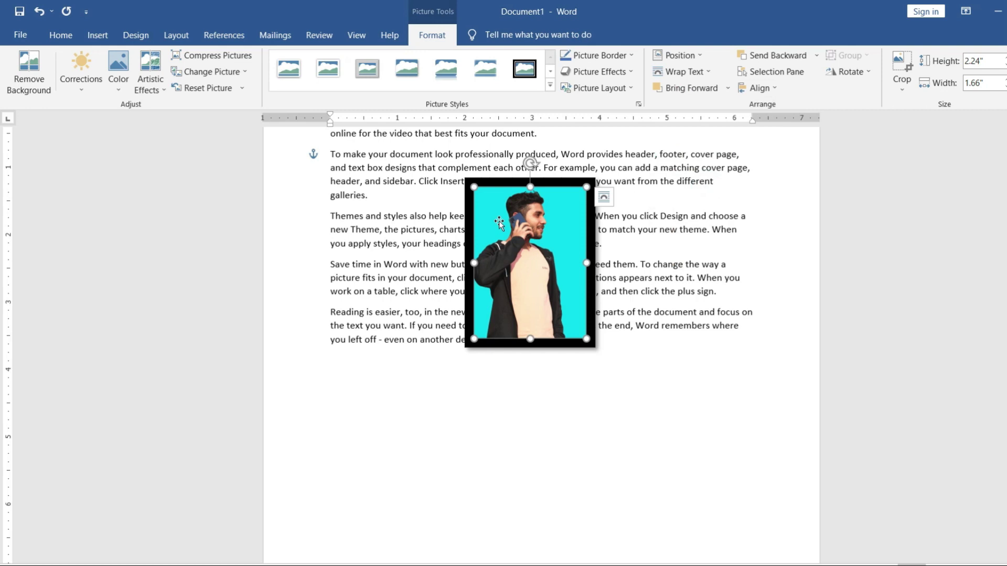
left_click(707, 72)
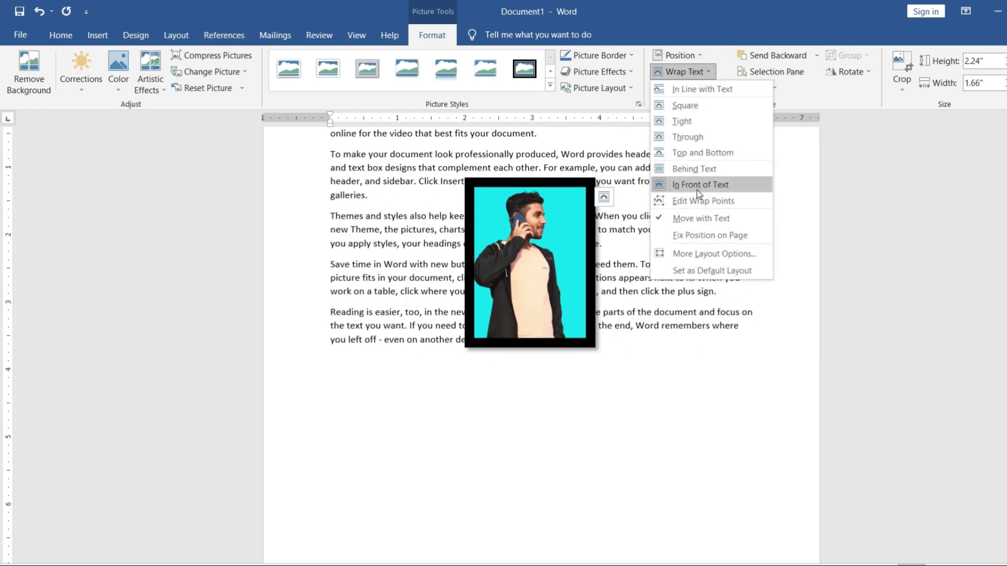
left_click(698, 188)
left_click_drag(502, 244, 454, 253)
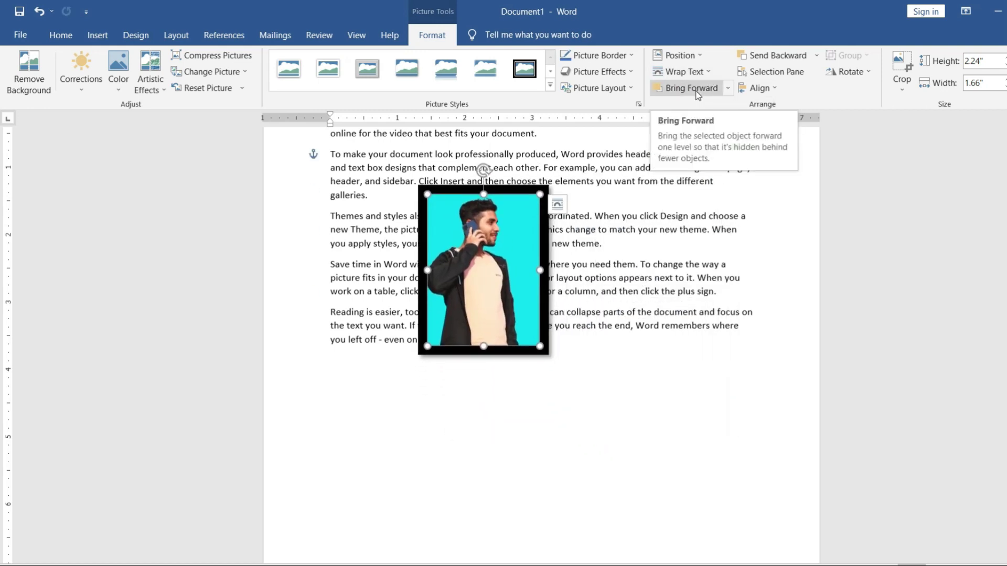
left_click(728, 88)
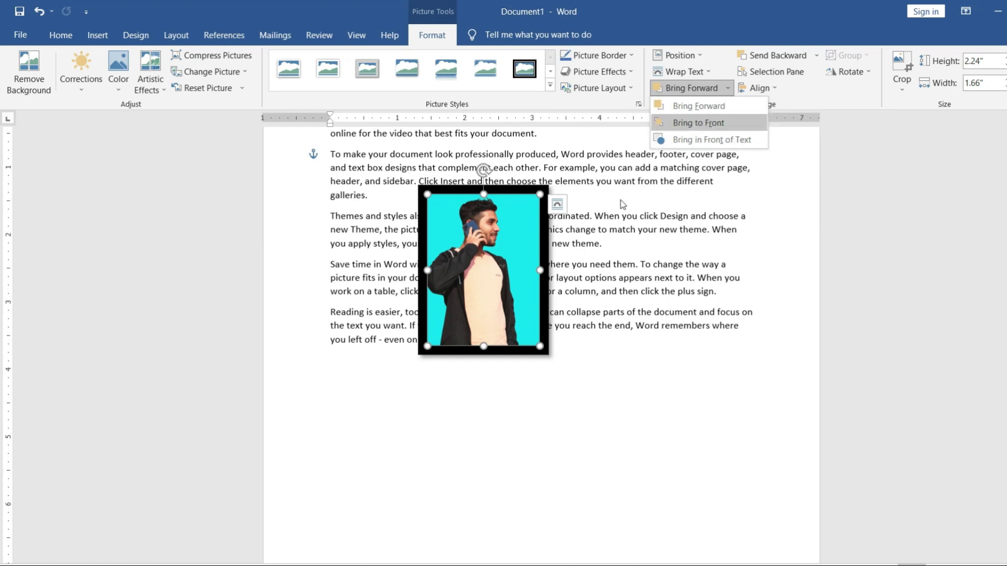
left_click(664, 305)
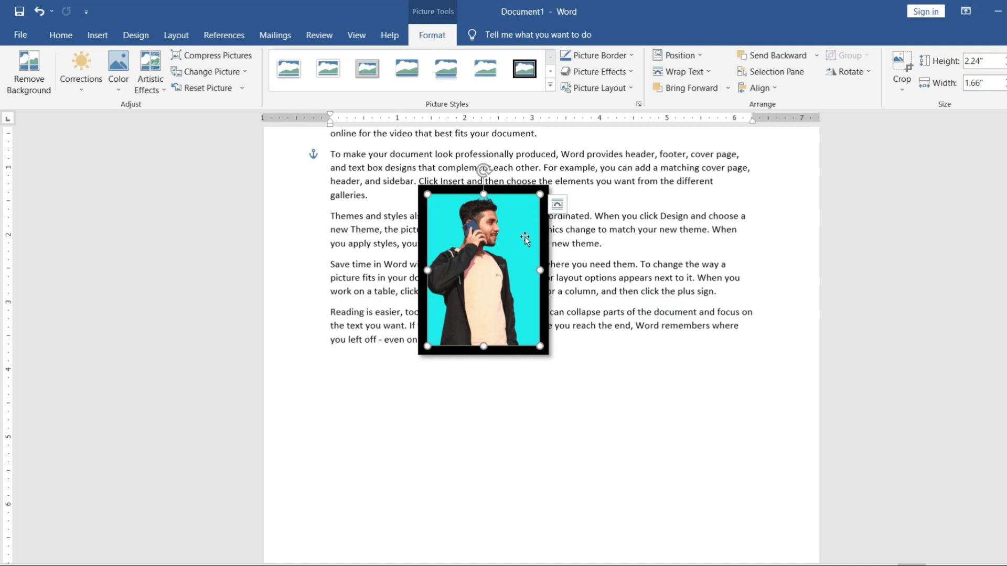
Insert the yellow-background portrait from this device and shrink it to 2.43" by 1.62"
left_click(98, 36)
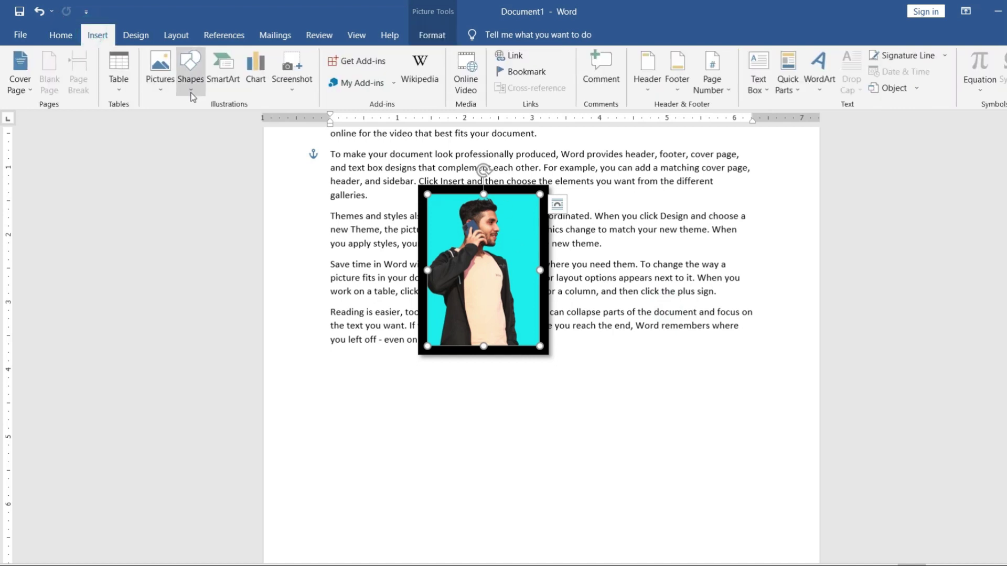
left_click(159, 85)
left_click(171, 128)
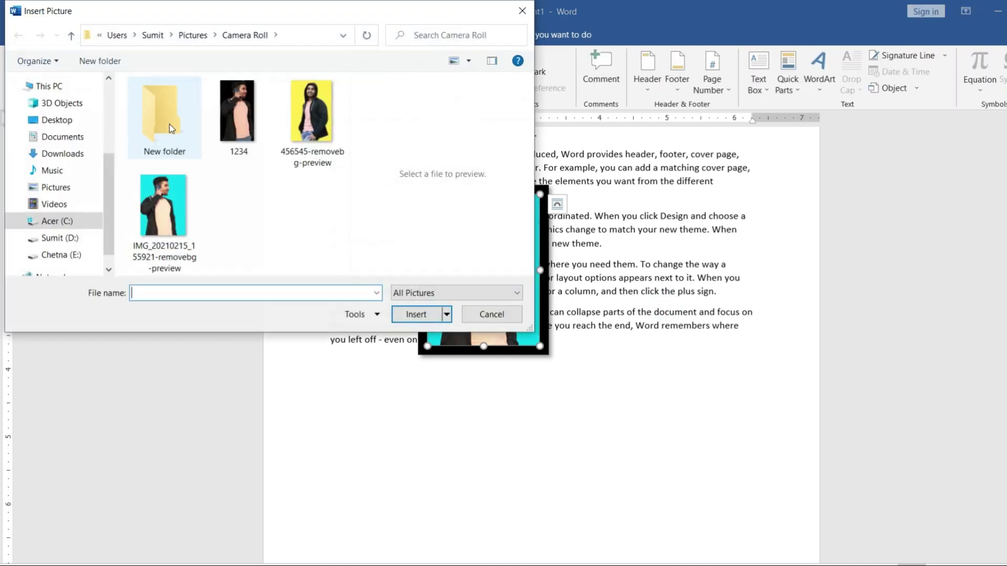
double_click(307, 138)
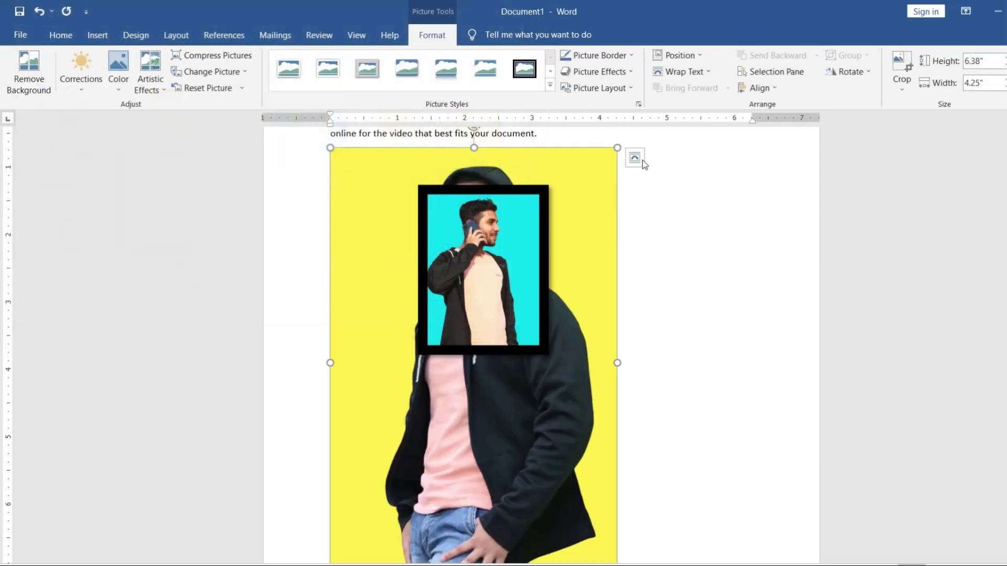
left_click_drag(618, 148, 422, 395)
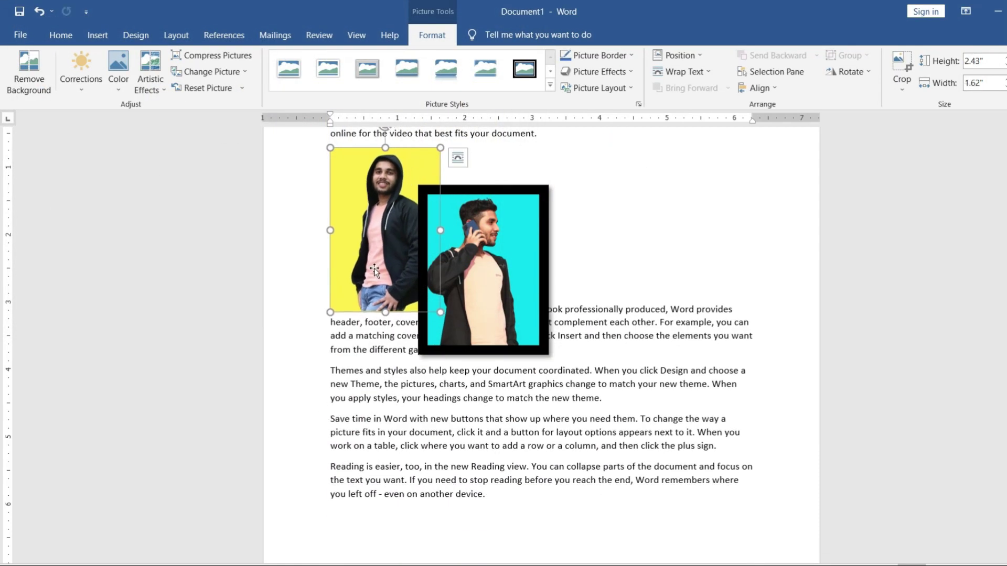
Float the yellow portrait in front of text against the cyan one, enlarged to 2.24" by 1.66"
left_click_drag(394, 237, 501, 237)
left_click(491, 173)
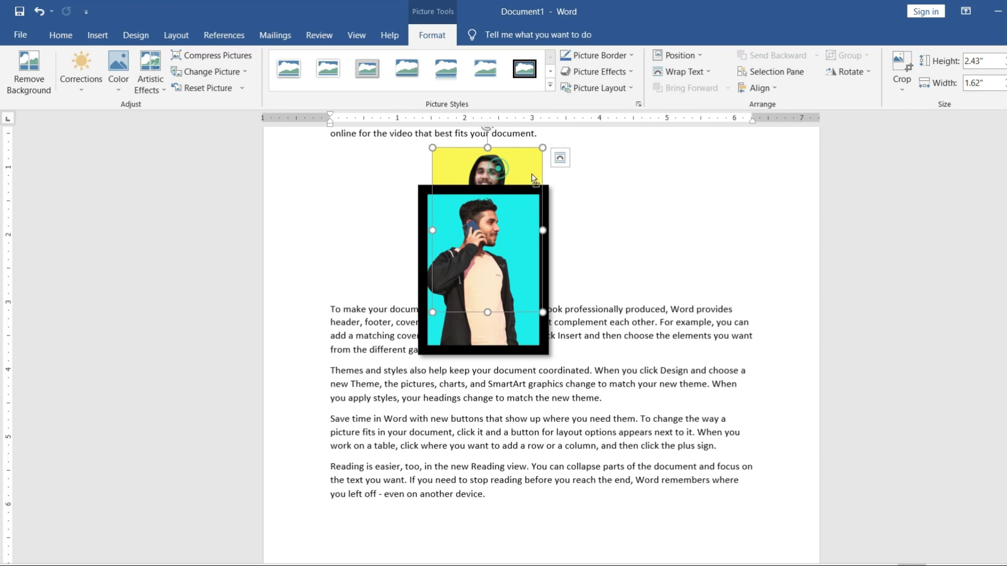
left_click(691, 73)
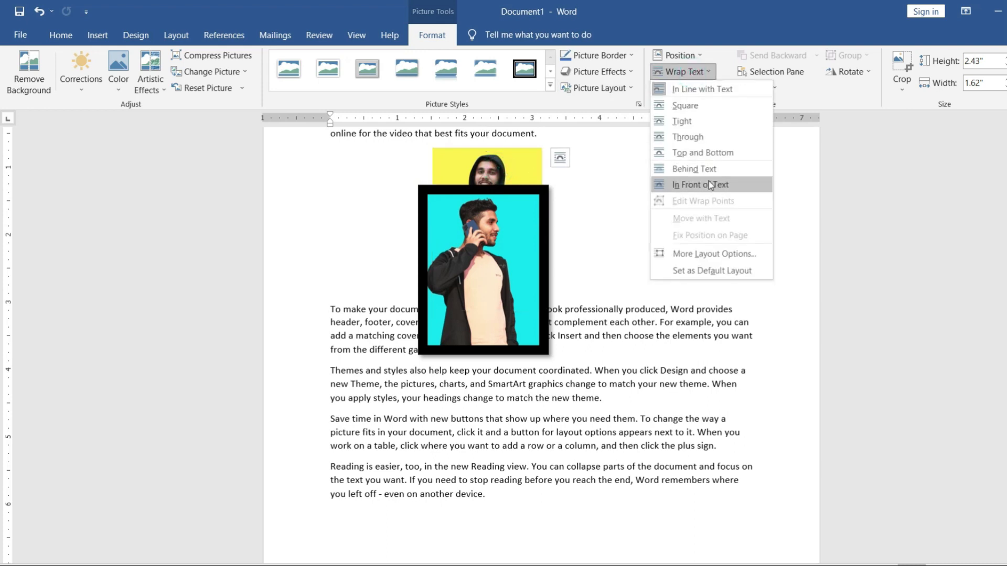
left_click(709, 182)
left_click_drag(492, 212, 656, 243)
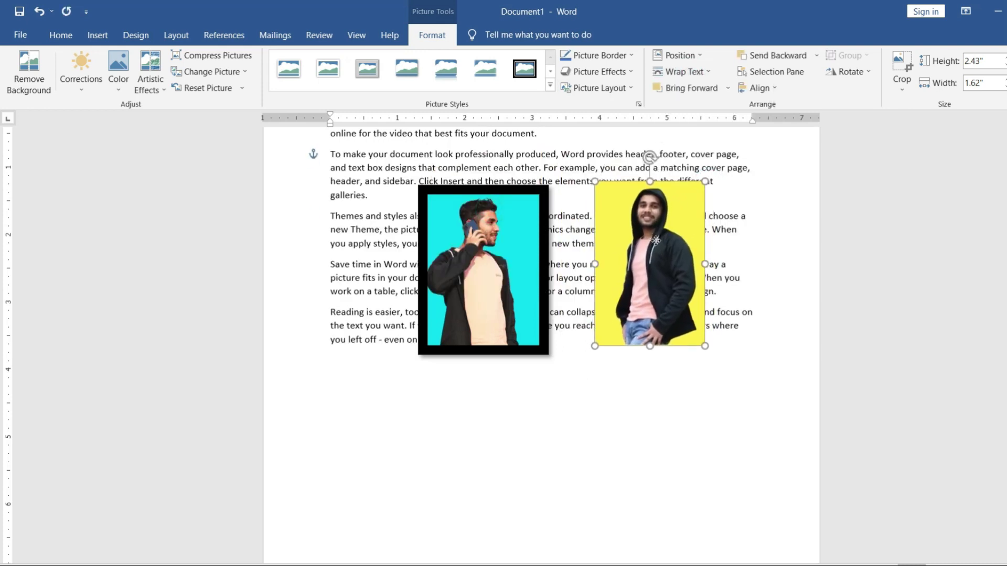
left_click_drag(690, 194, 541, 234)
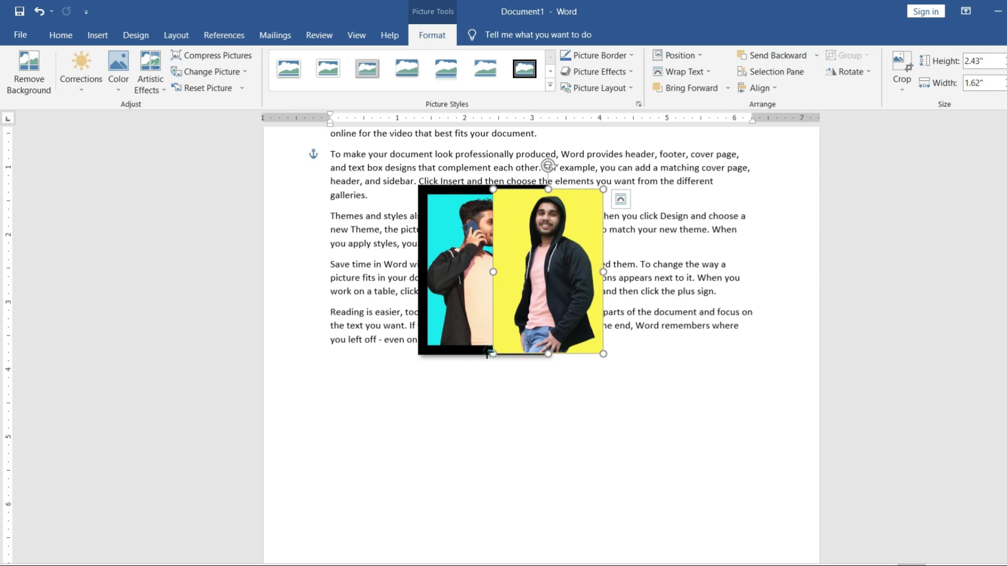
left_click_drag(487, 354, 480, 372)
left_click(453, 294)
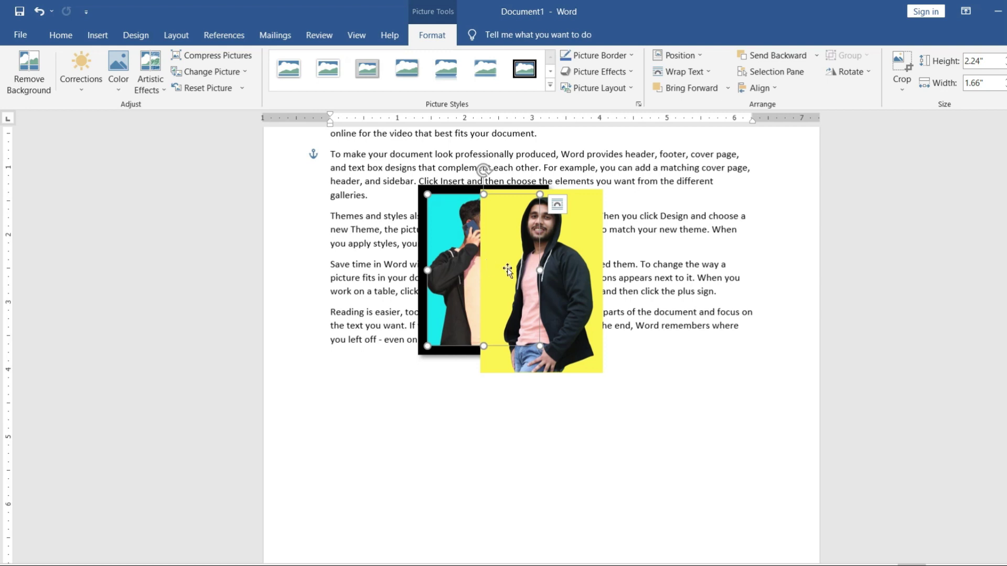
left_click(560, 272)
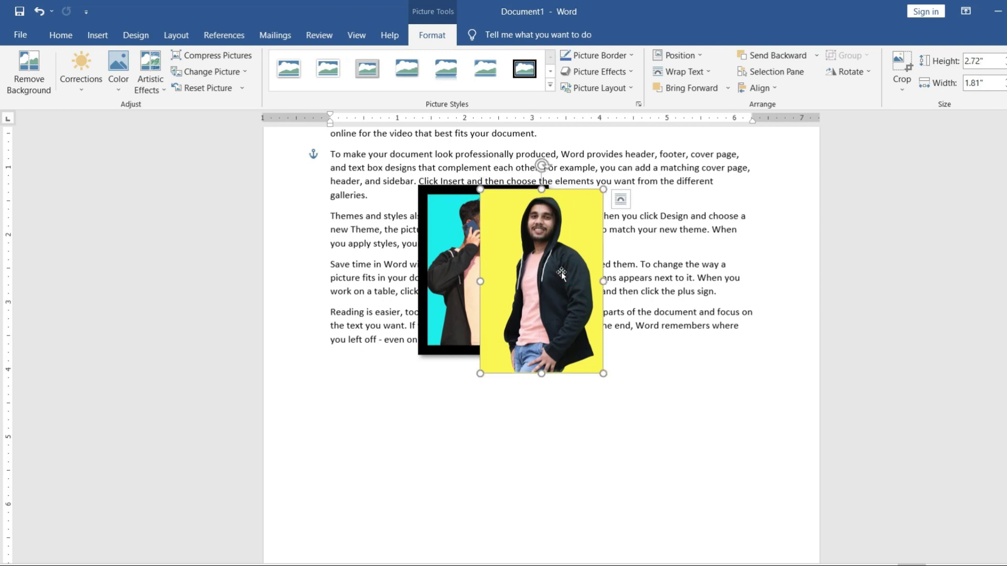
left_click(462, 254)
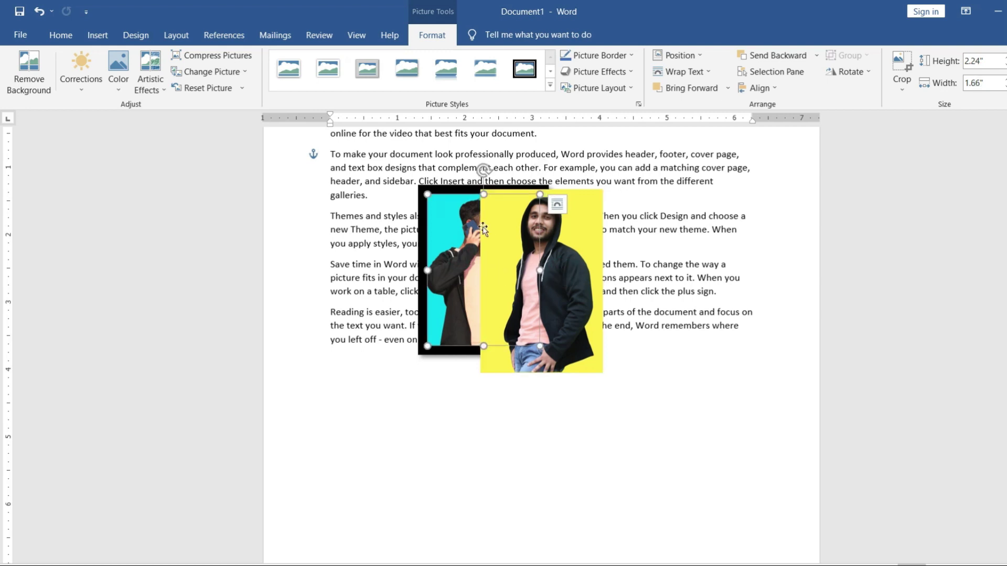
left_click(691, 88)
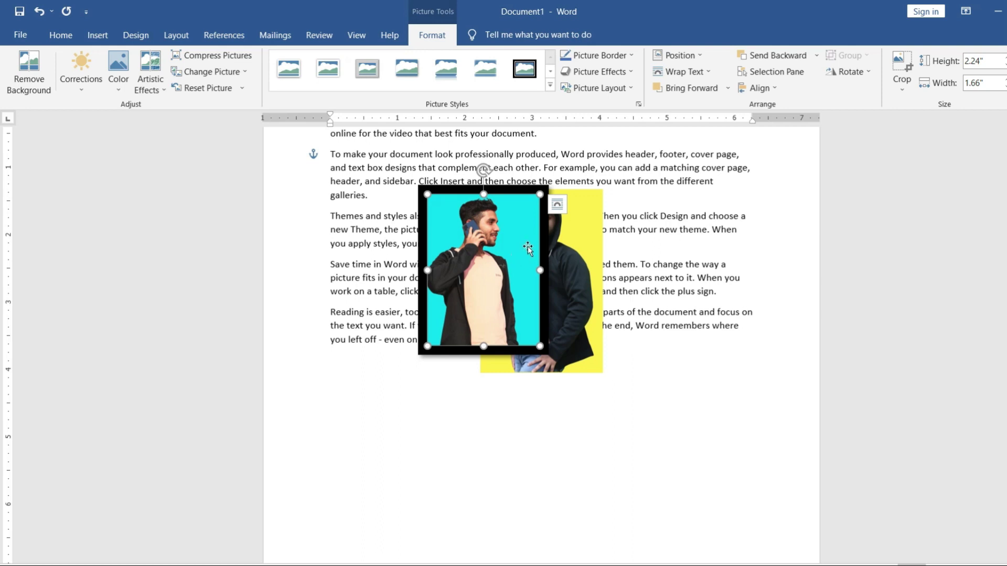
left_click(581, 248)
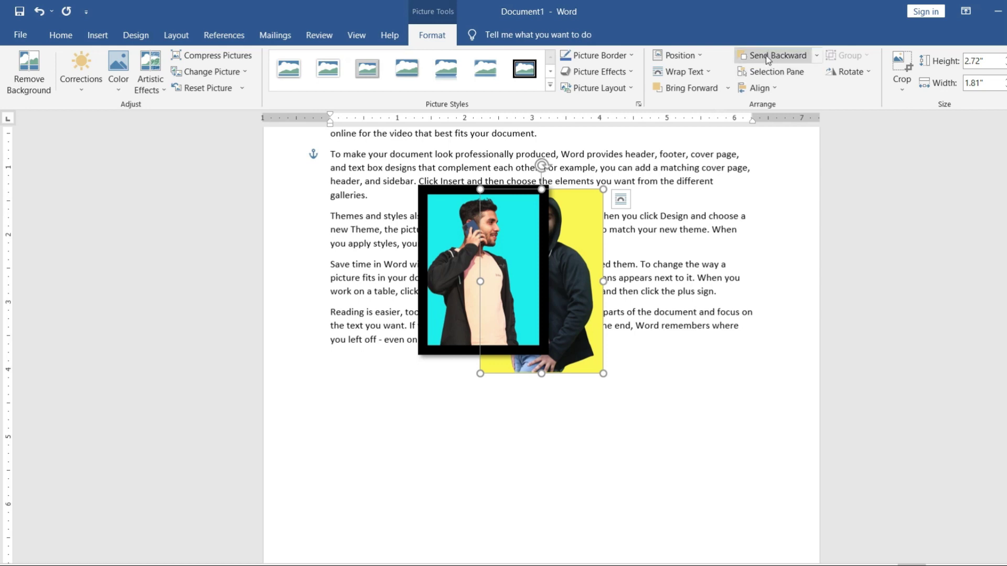
left_click(469, 244)
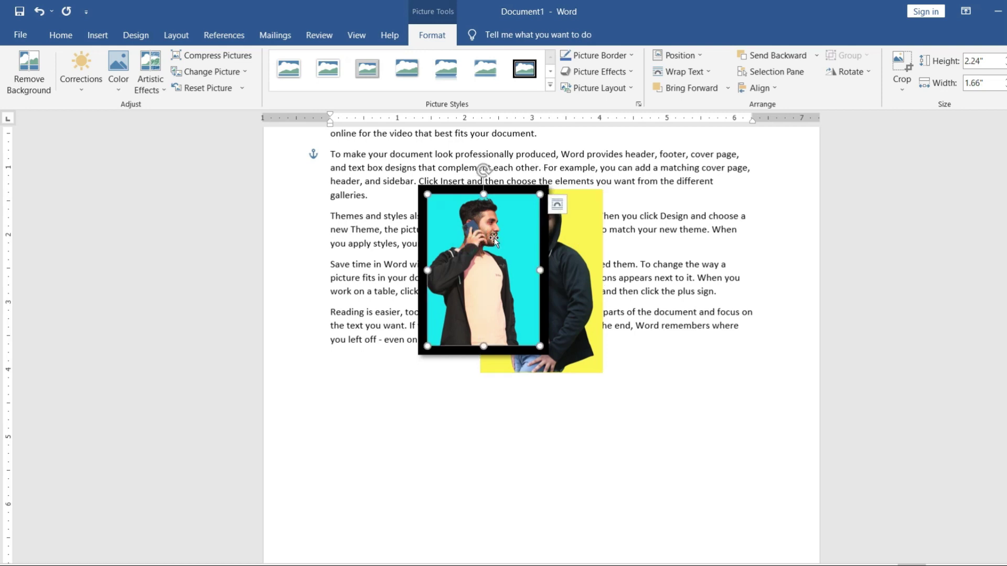
left_click(774, 56)
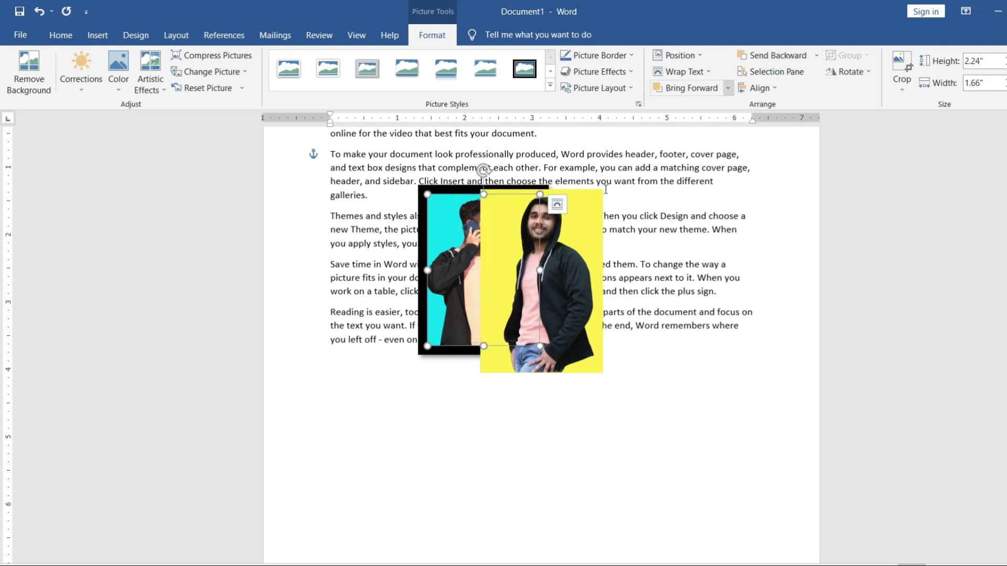
left_click(574, 270)
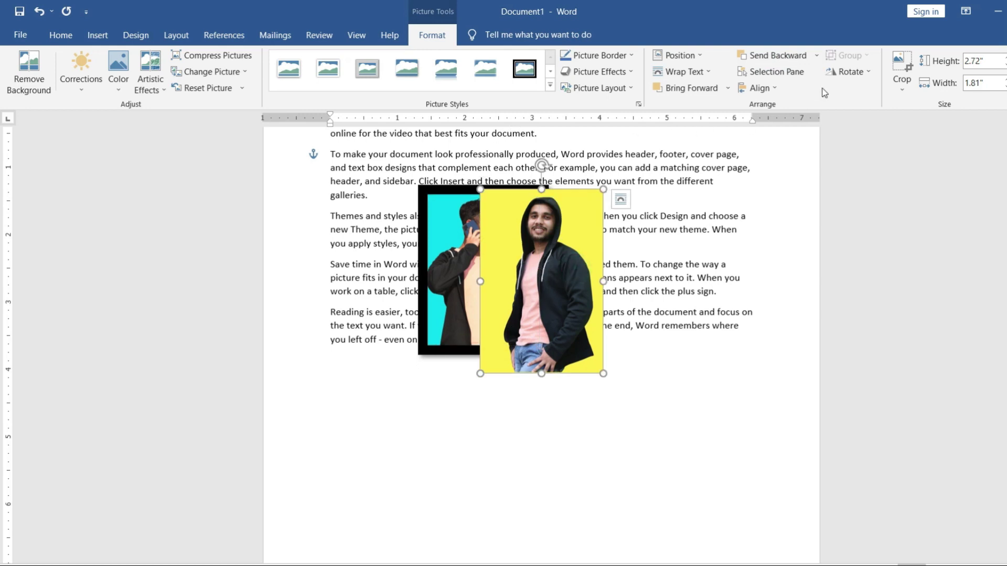
Use the Selection Pane to Hide All then Show All, close it, and select the yellow photo
left_click(778, 72)
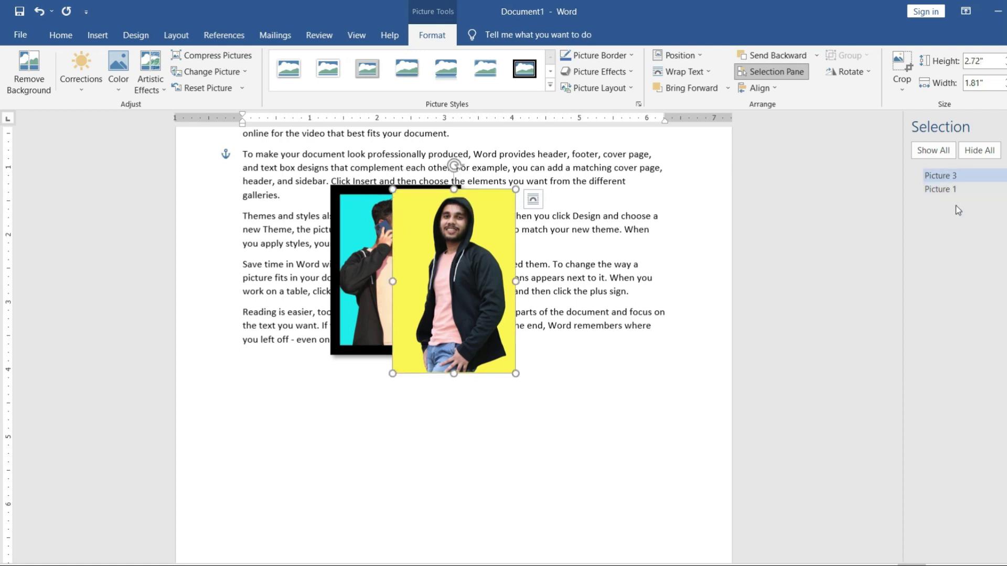
left_click(977, 152)
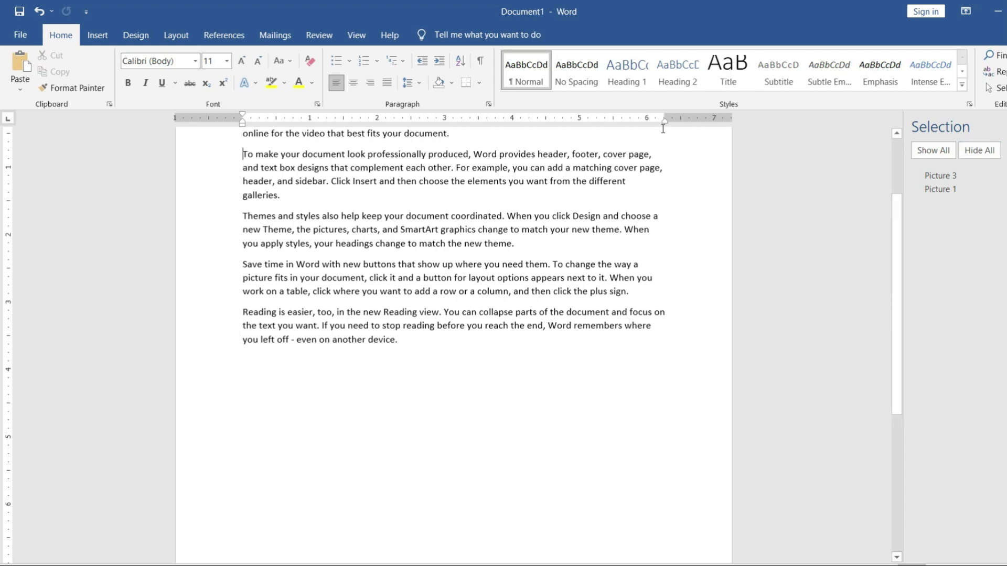
left_click(943, 150)
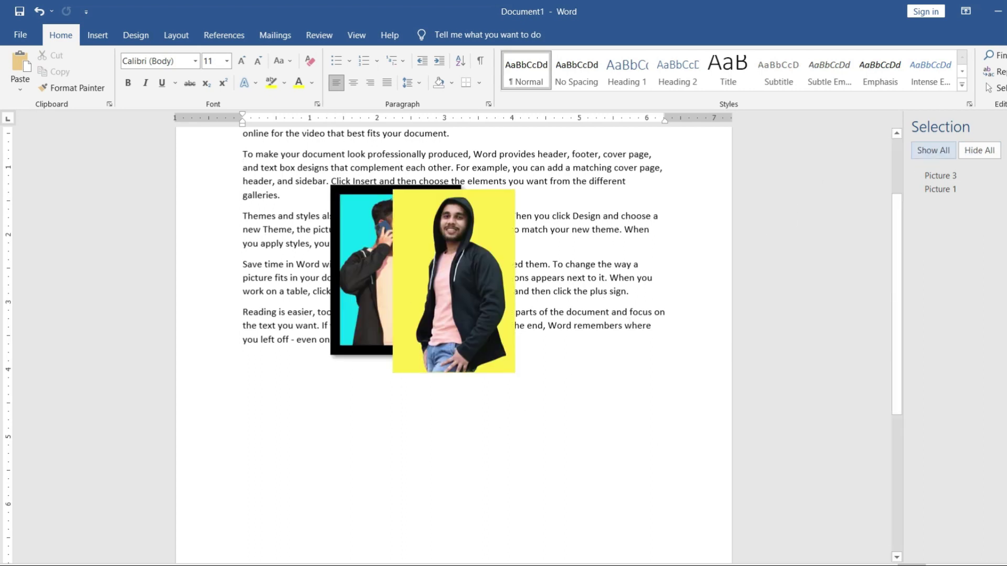
left_click(999, 126)
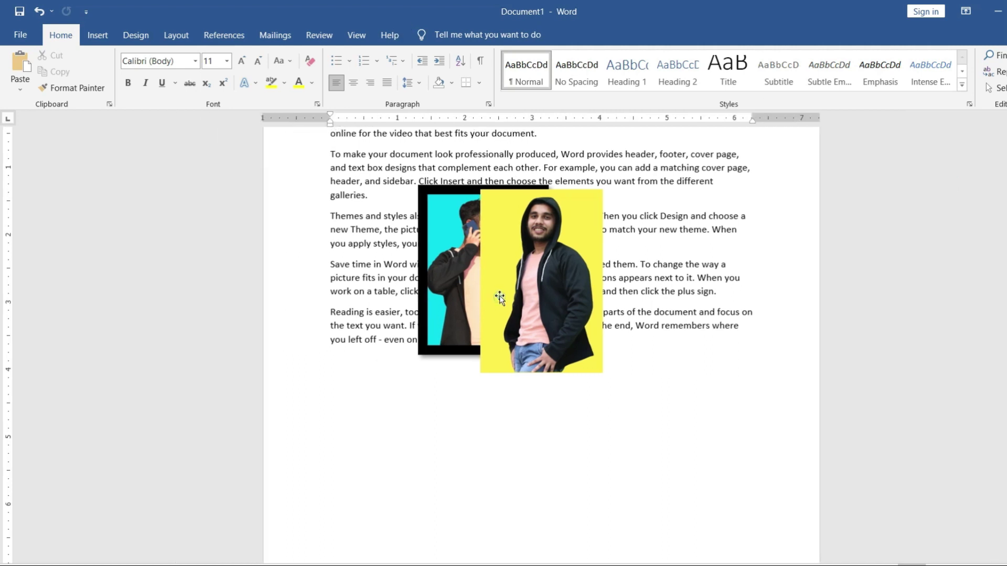
left_click(499, 297)
left_click(431, 35)
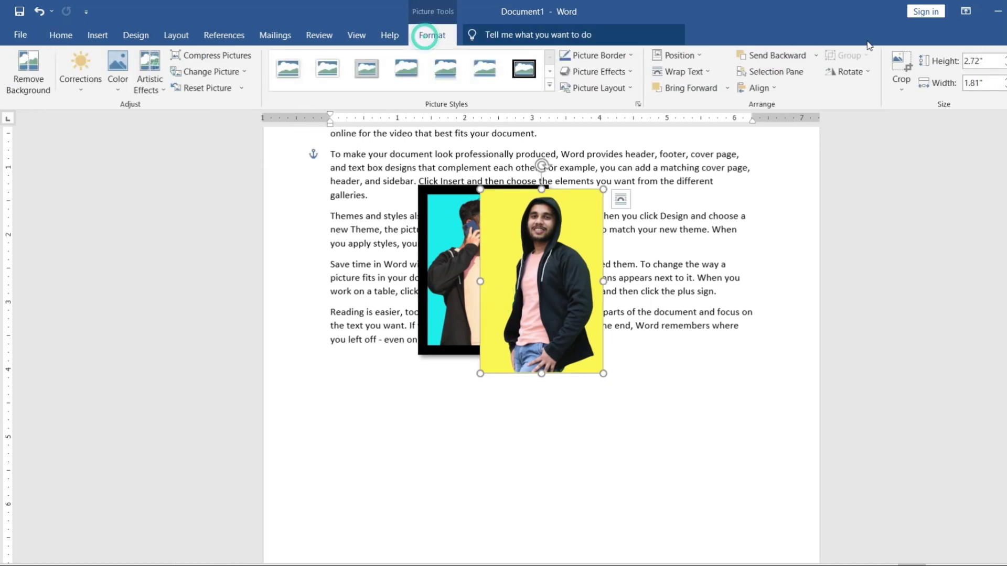
left_click(861, 73)
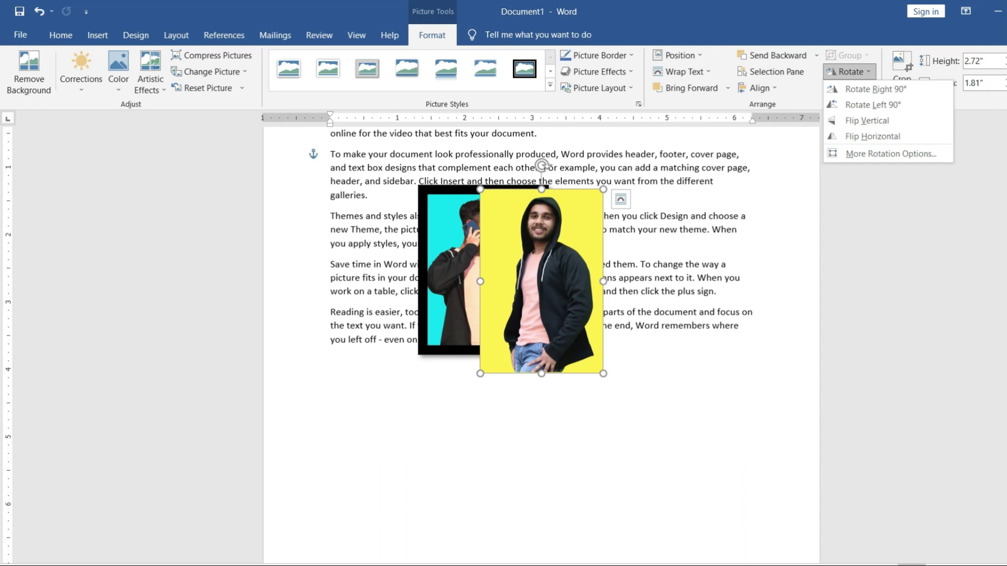
left_click(1001, 156)
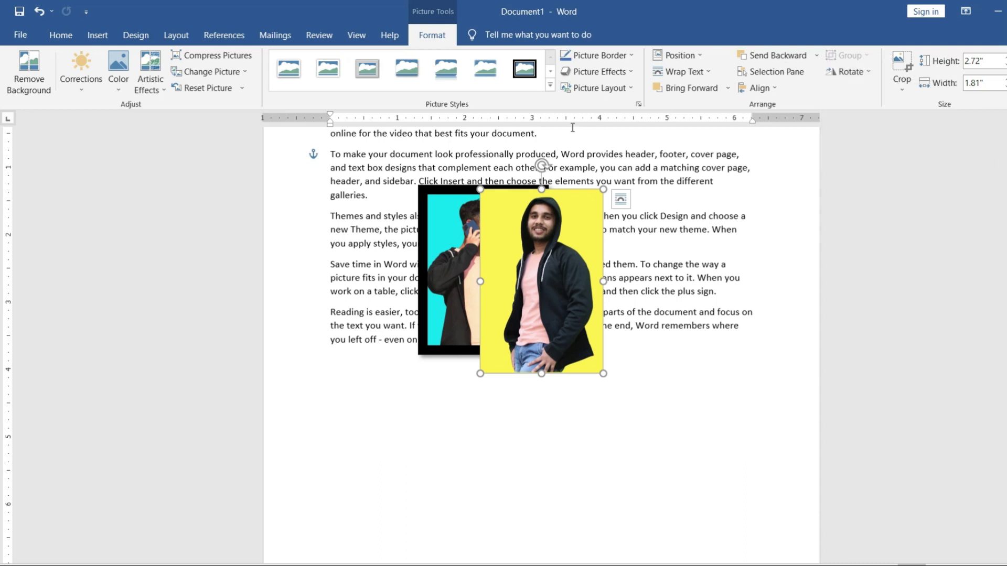
Crop the bottom off the yellow photo
left_click(902, 71)
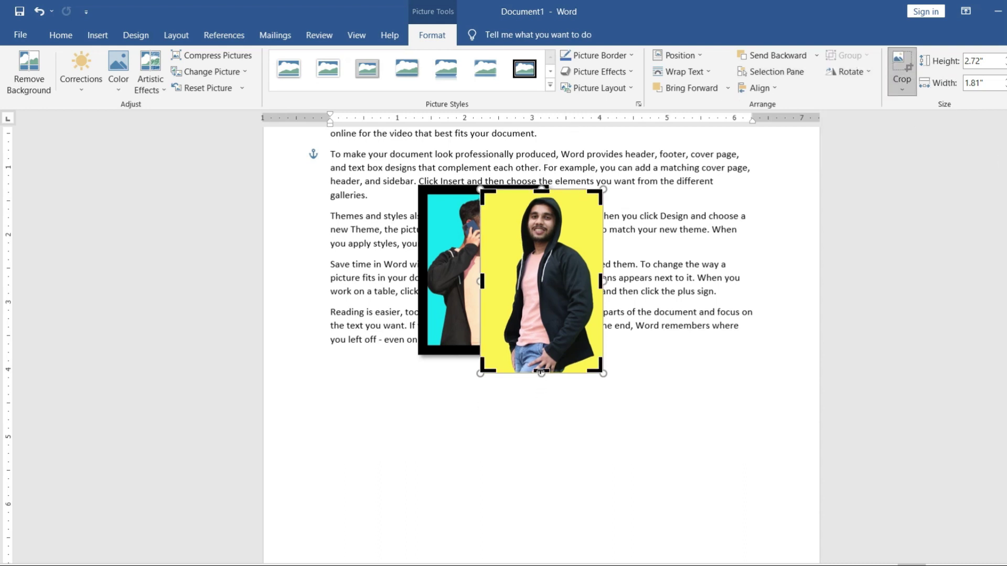
left_click_drag(541, 373, 541, 318)
left_click_drag(598, 258, 590, 258)
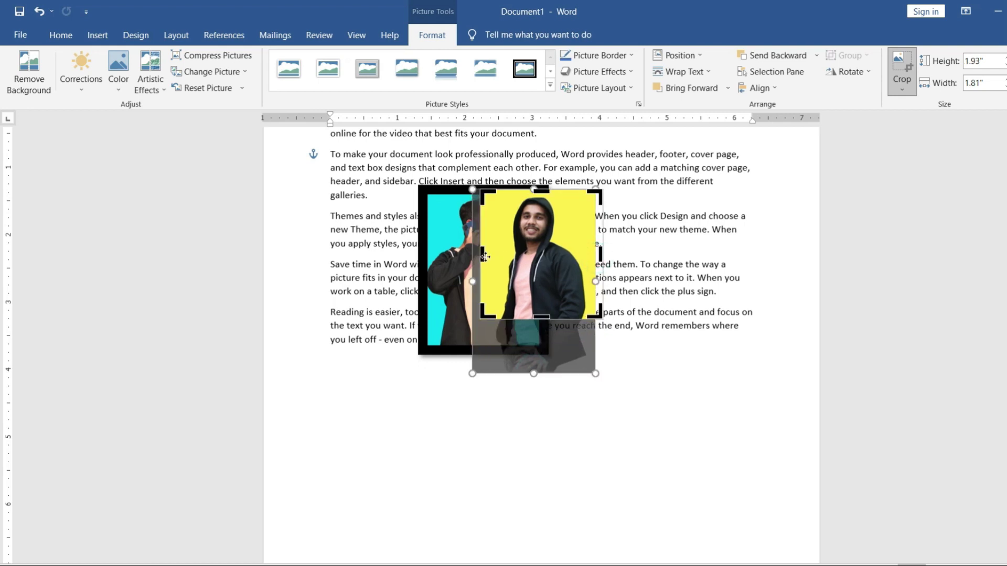
left_click_drag(485, 257, 493, 257)
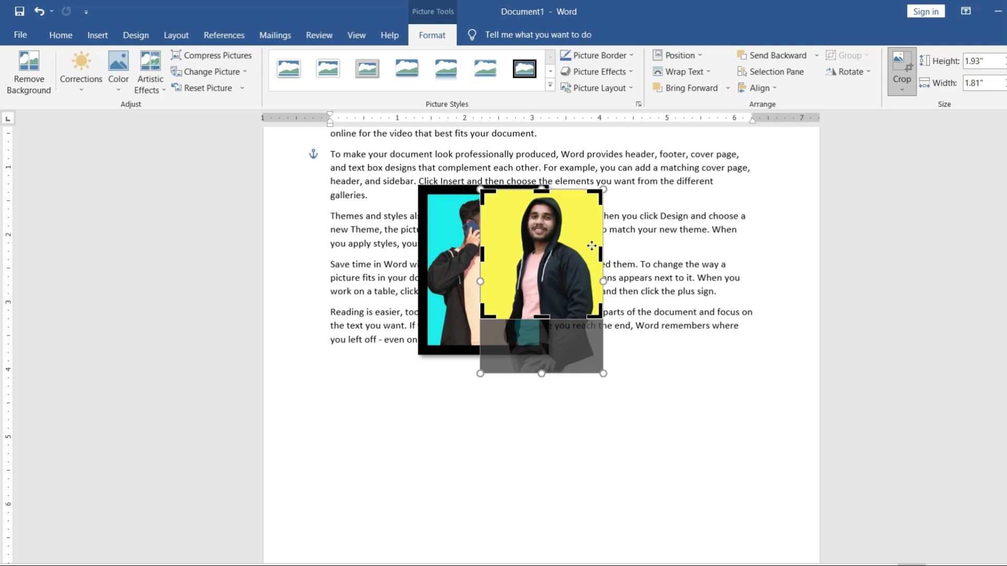
left_click(902, 65)
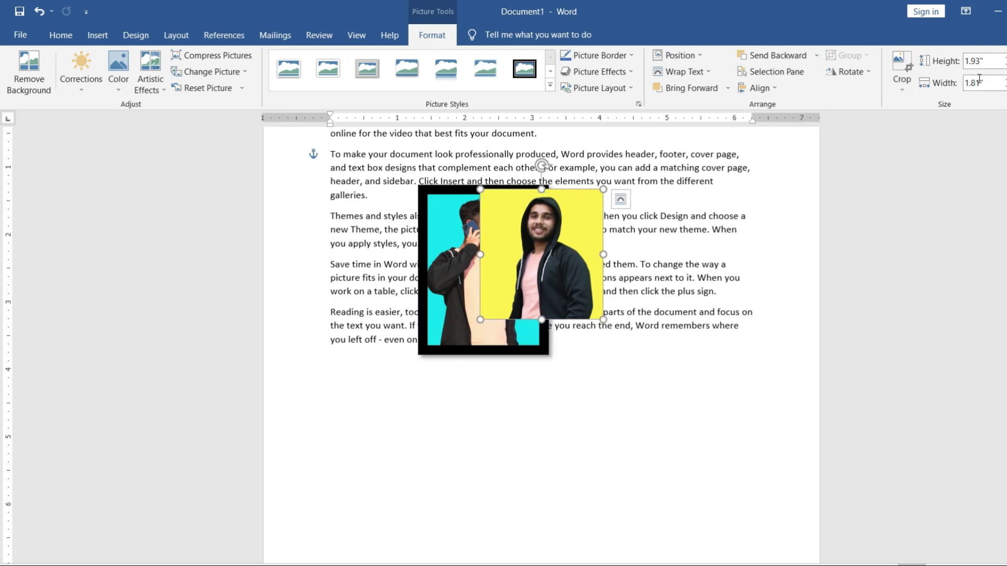
Resize the yellow photo to 3.08" tall, then narrow it to 2.18" wide and shorten it
left_click(1003, 58)
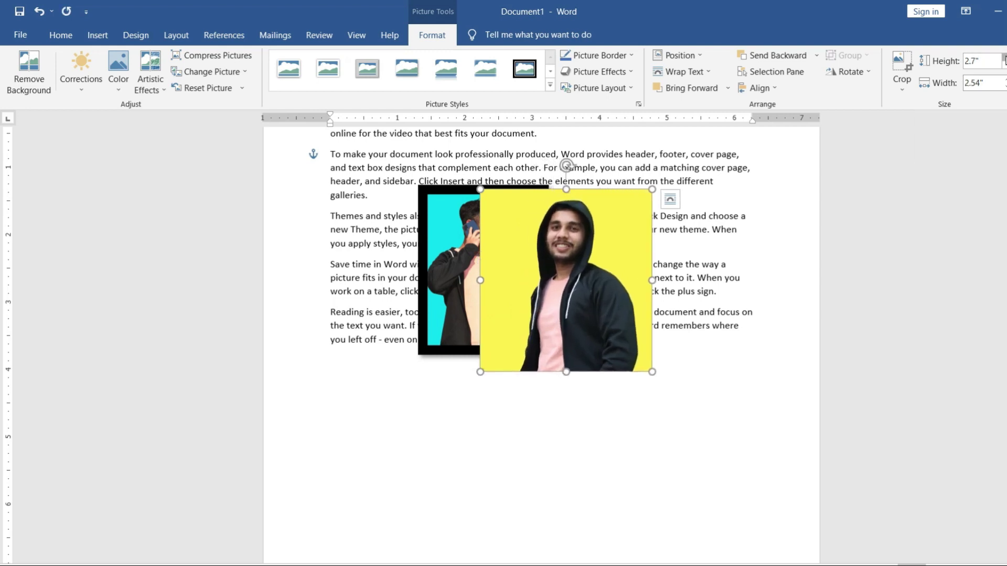
left_click(1004, 58)
left_click(1004, 58)
left_click(1004, 58)
left_click(1003, 57)
left_click(1004, 58)
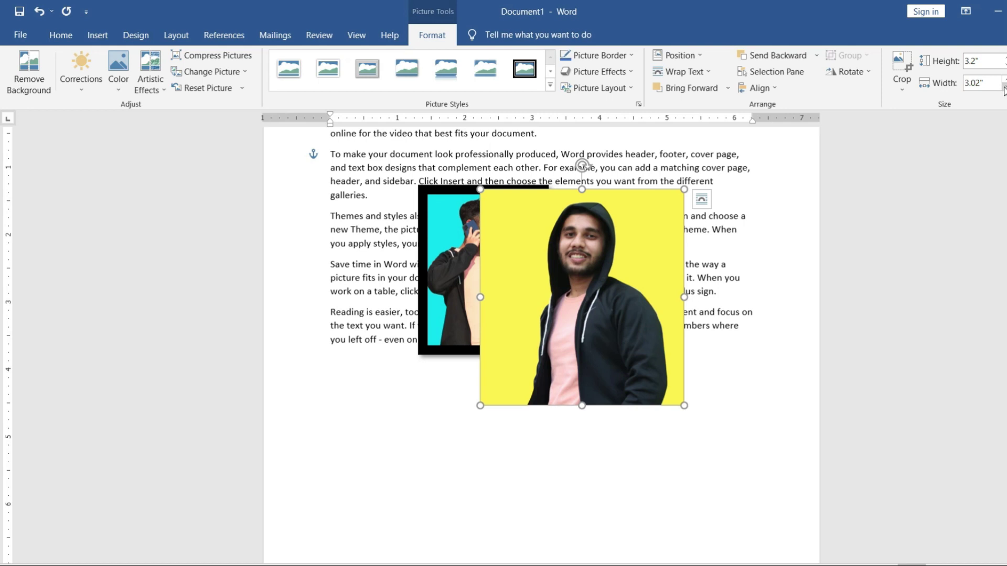
left_click(1003, 80)
left_click(1004, 80)
left_click(1003, 79)
left_click(1004, 80)
left_click(1004, 80)
left_click(1004, 87)
left_click(1004, 87)
left_click(1003, 87)
left_click(1004, 87)
left_click(1004, 88)
left_click(1004, 87)
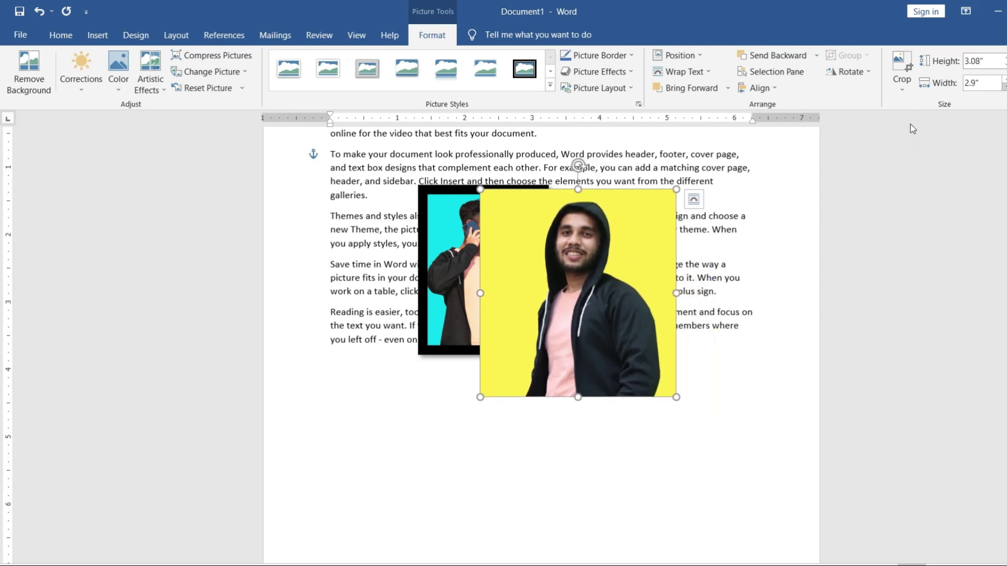
left_click_drag(676, 294, 628, 293)
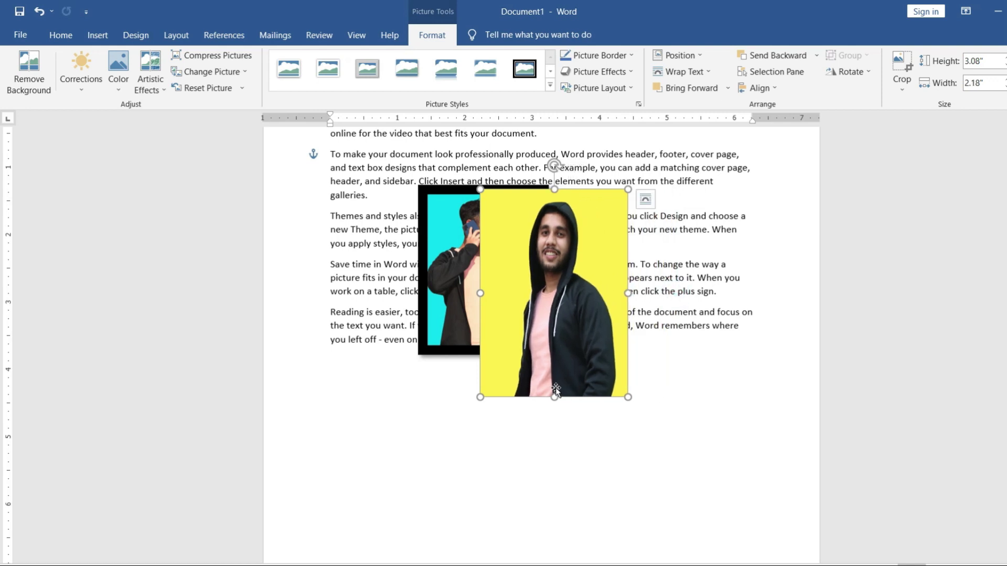
left_click_drag(554, 397, 554, 342)
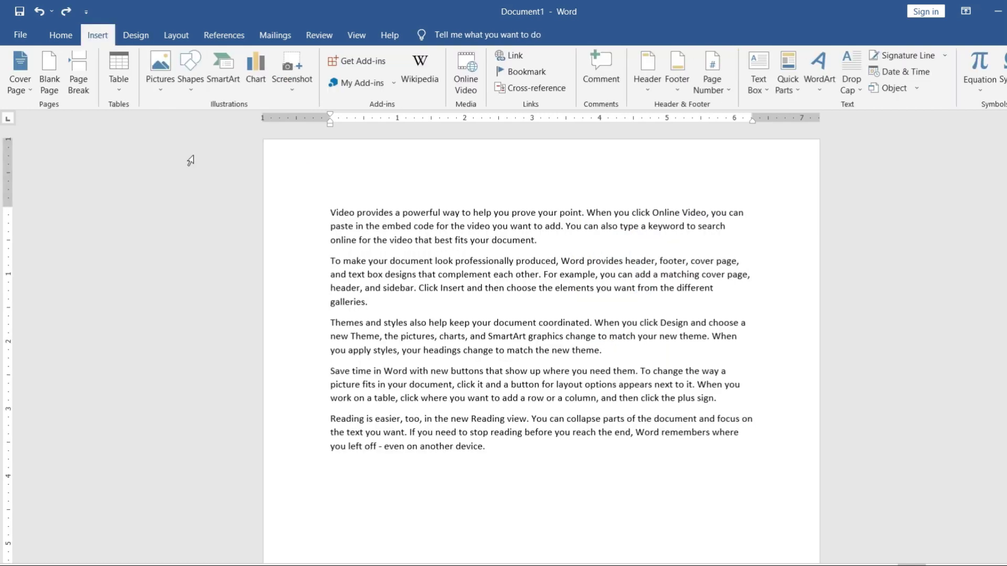
Draw a text box over the upper paragraphs
left_click(190, 79)
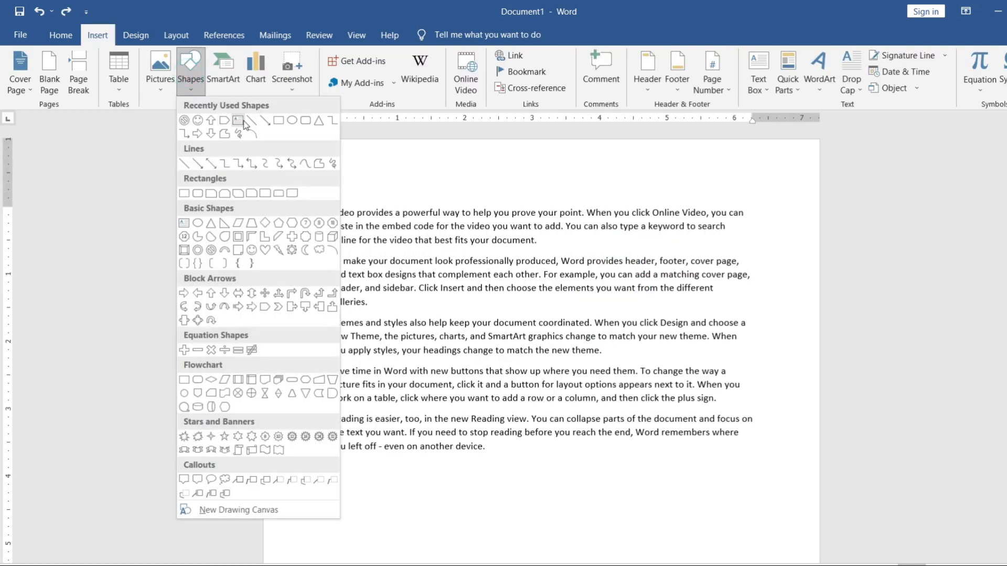
left_click(239, 121)
left_click_drag(370, 207, 649, 371)
type("HGHS")
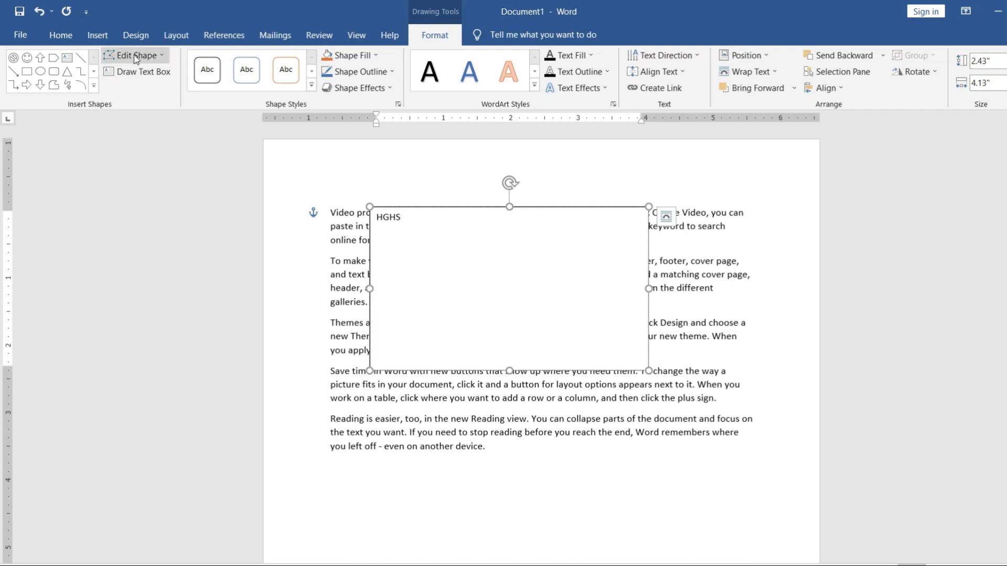
Draw a striped right arrow below the last paragraph, then delete it
left_click(94, 86)
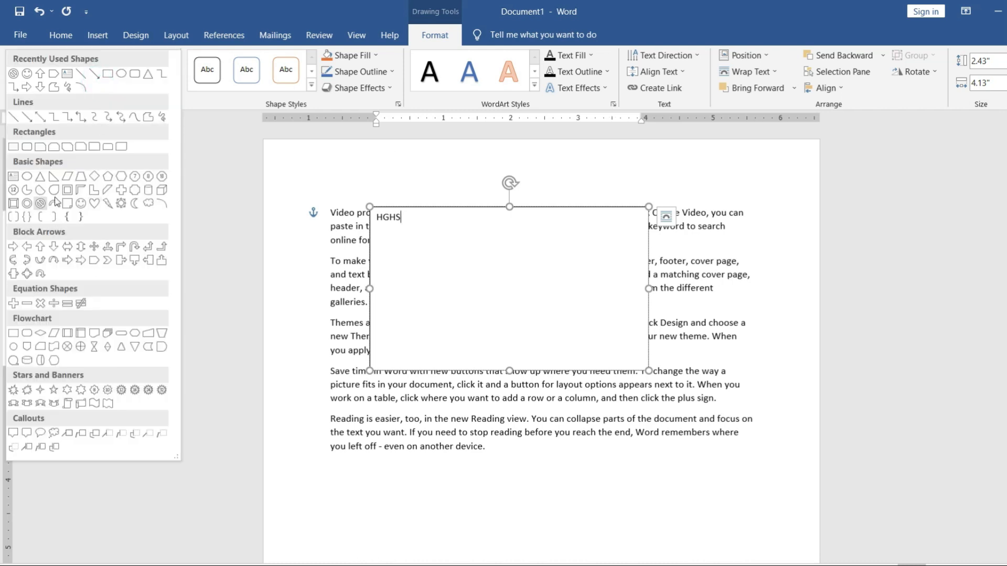
left_click(68, 263)
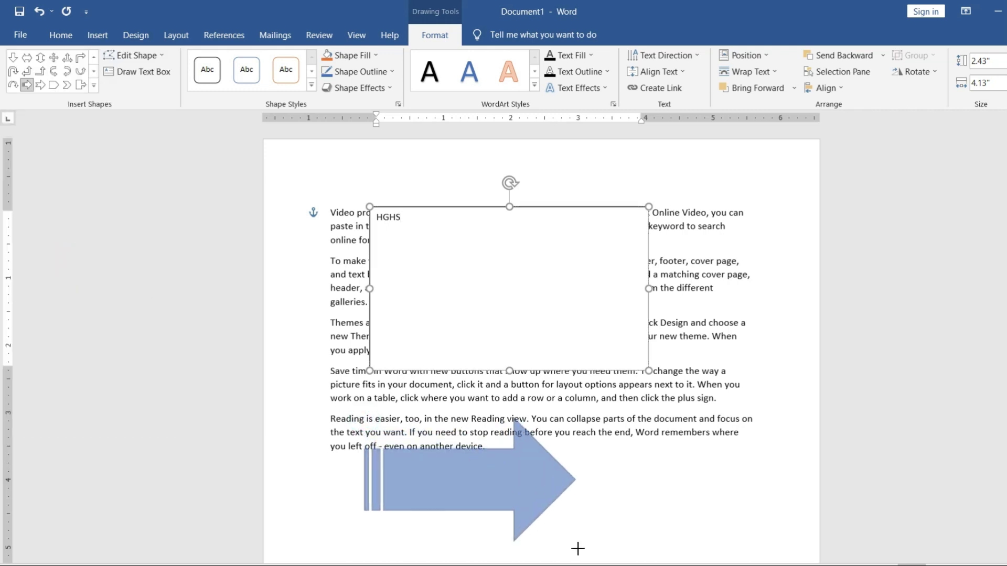
left_click_drag(364, 419, 584, 563)
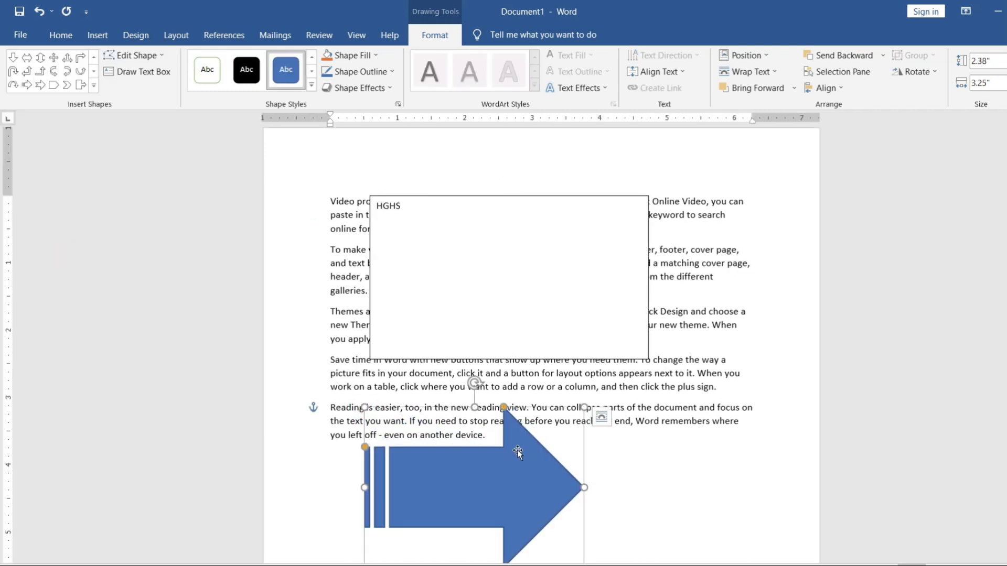
key("Delete")
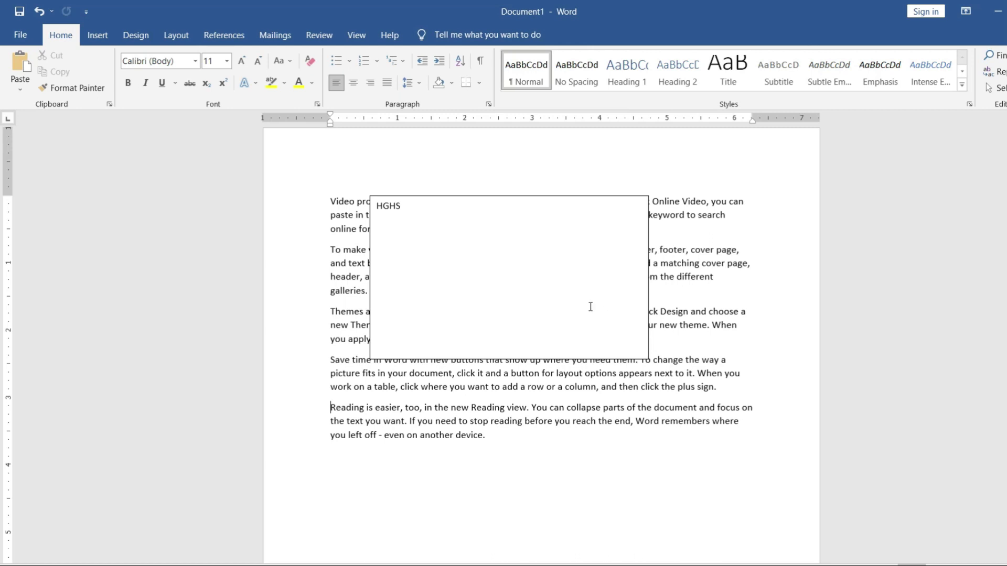
left_click(435, 214)
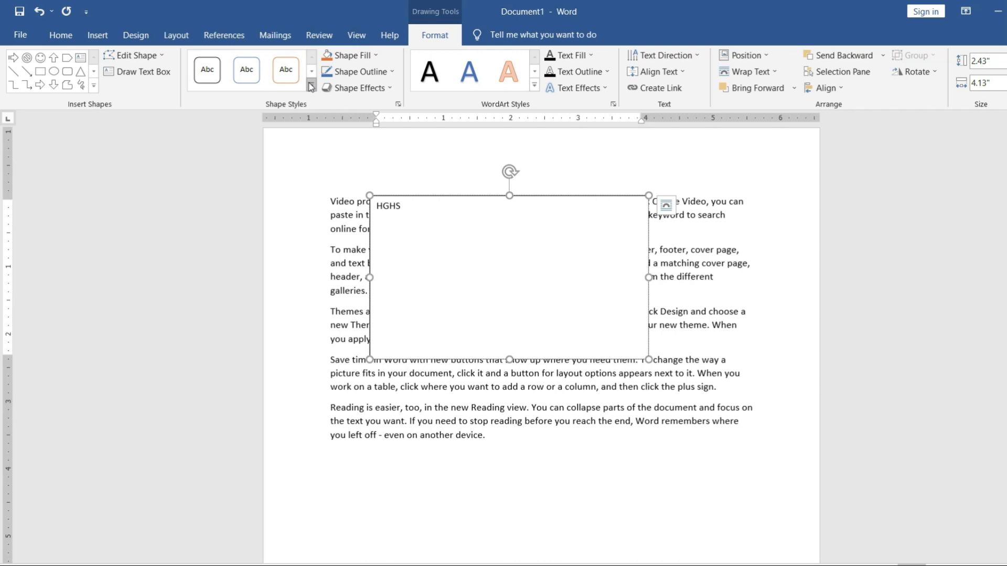
left_click(312, 87)
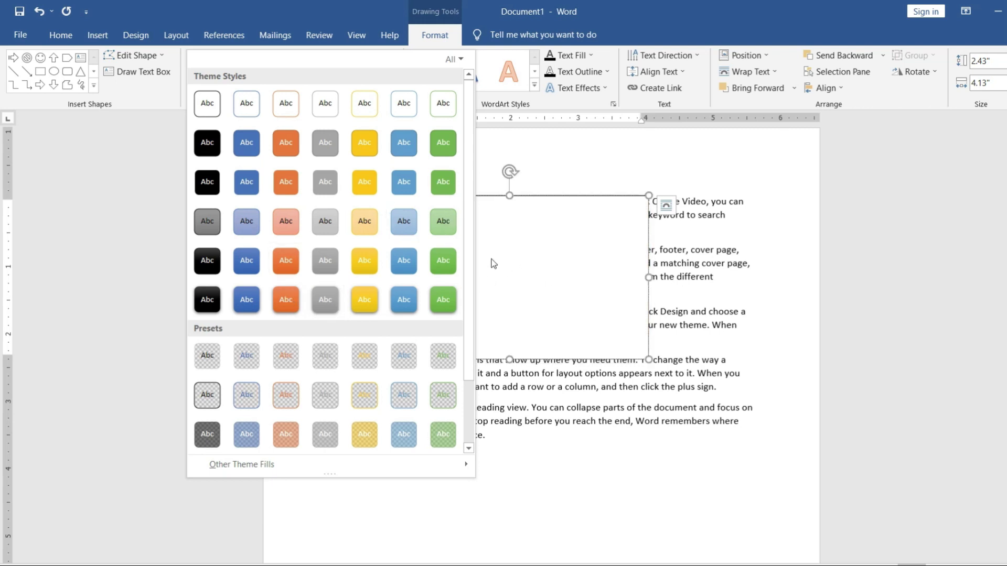
left_click(533, 269)
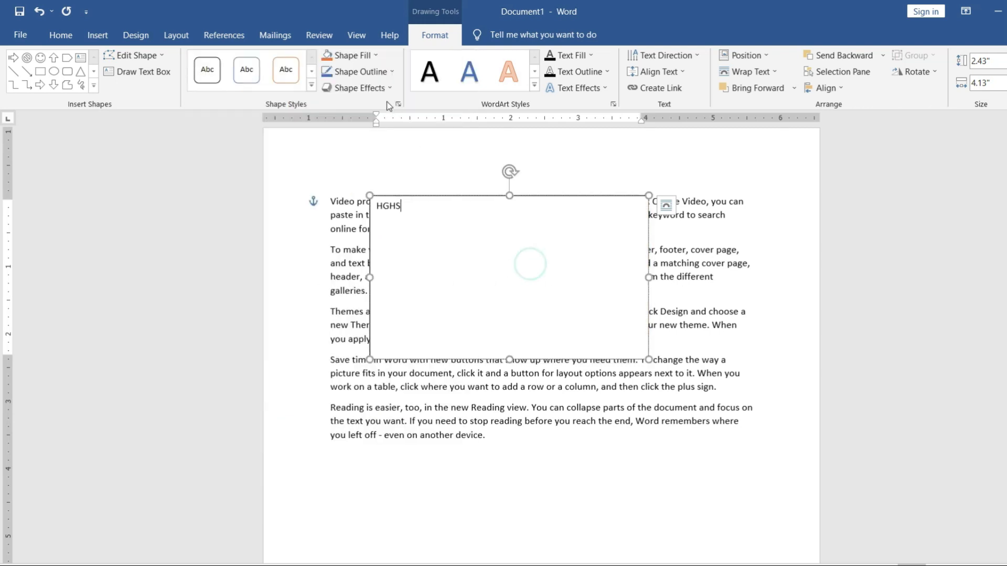
Give the text box a light blue standard-colour shape fill
left_click(375, 56)
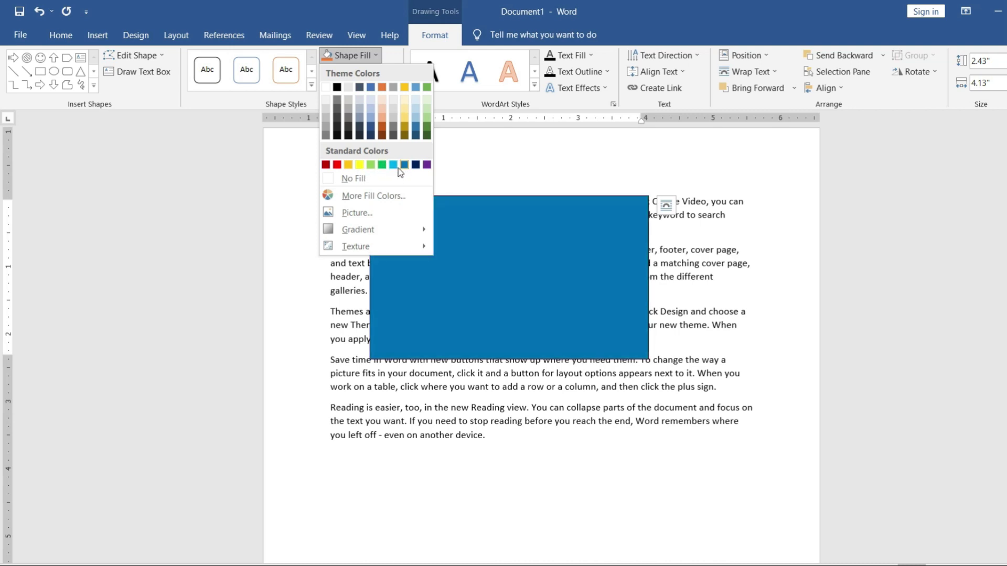
left_click(393, 165)
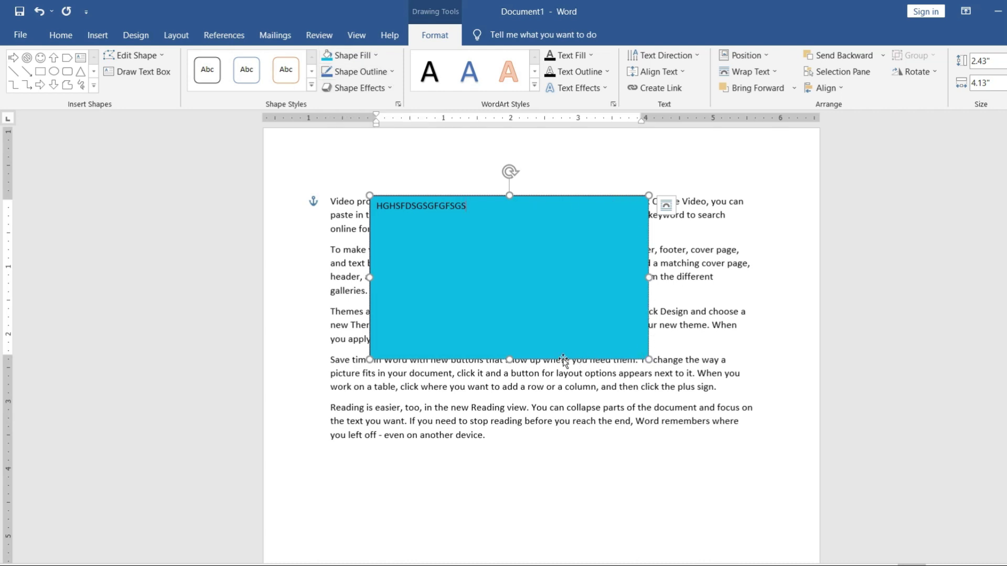
left_click(381, 73)
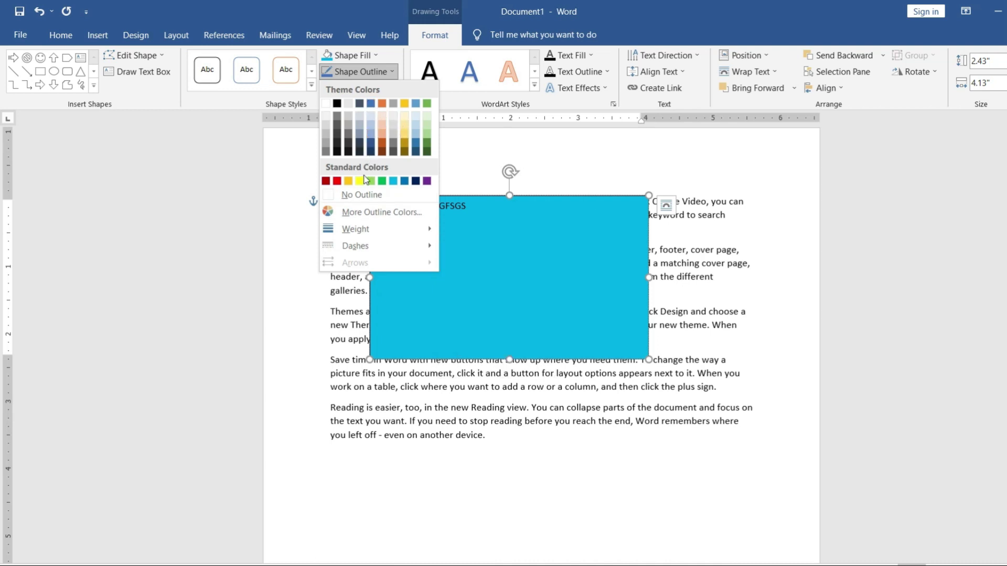
Give the text box a red outline 4½ pt thick
left_click(337, 180)
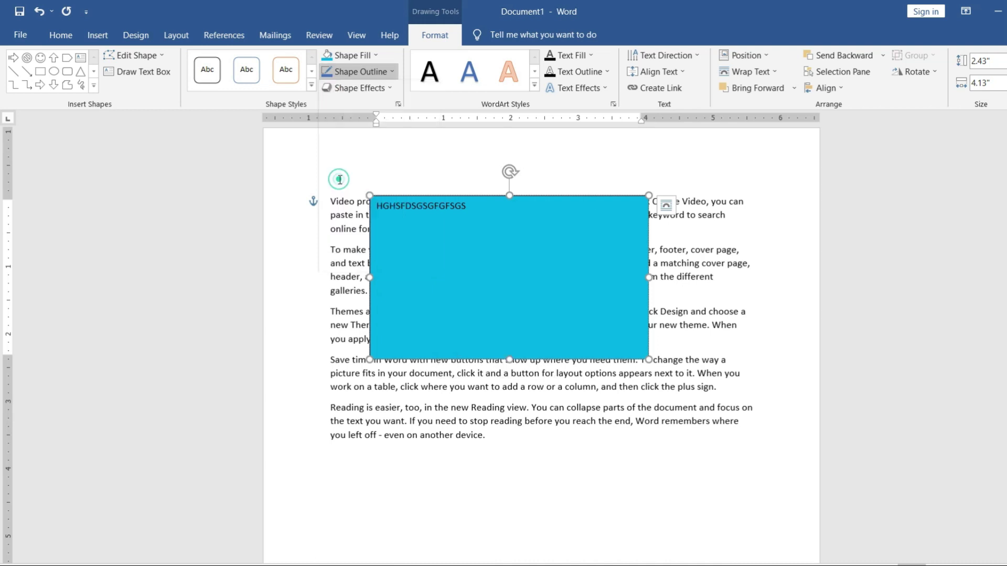
left_click(377, 72)
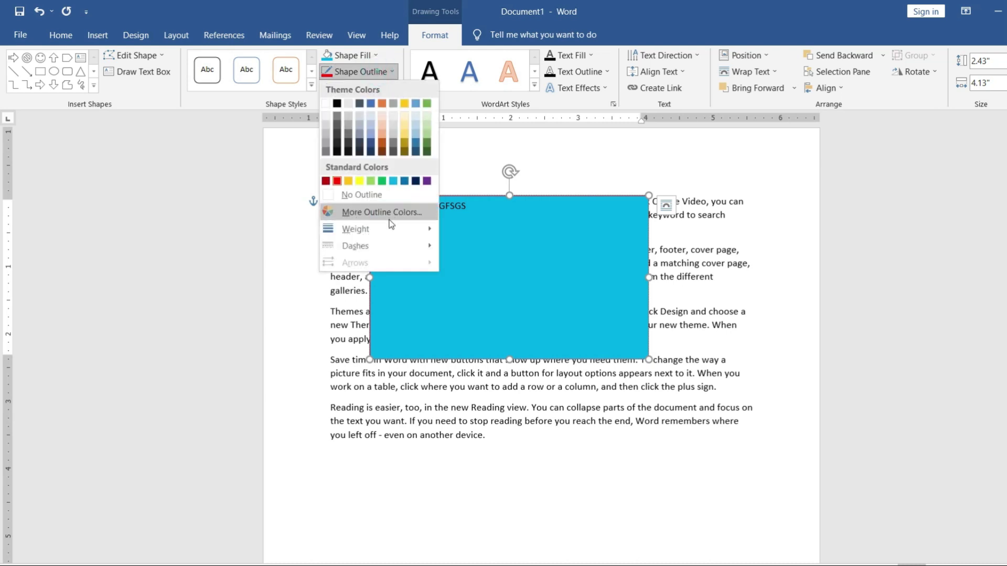
mouse_move(354, 229)
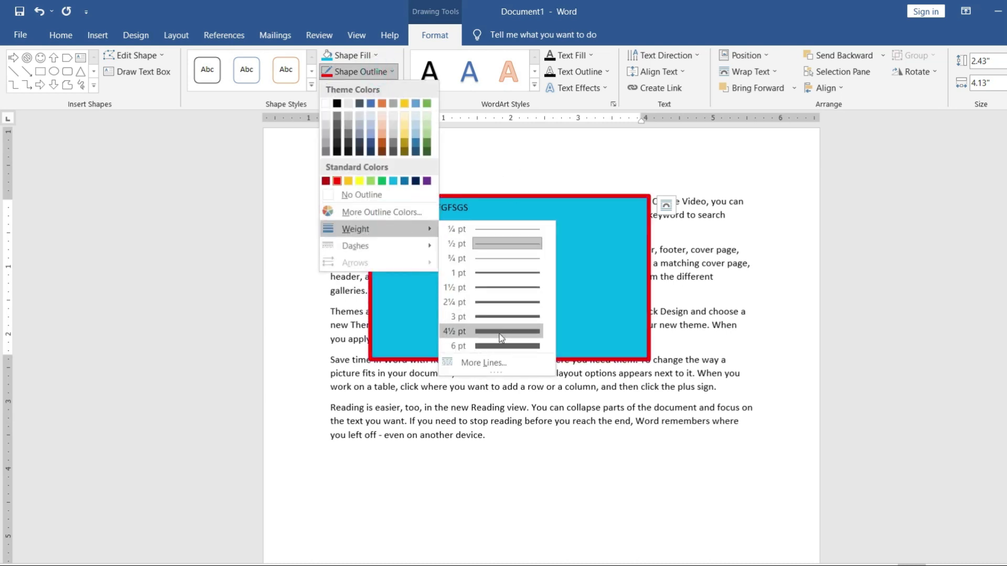
left_click(501, 332)
Try a perspective 3-D rotation on the box, undo it, and select the box's text
left_click(376, 92)
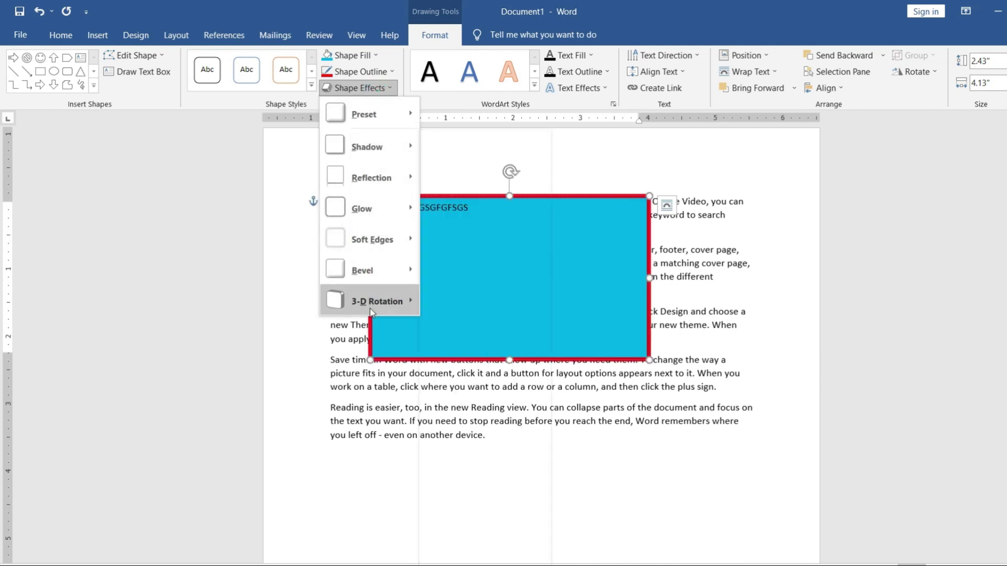
left_click(545, 293)
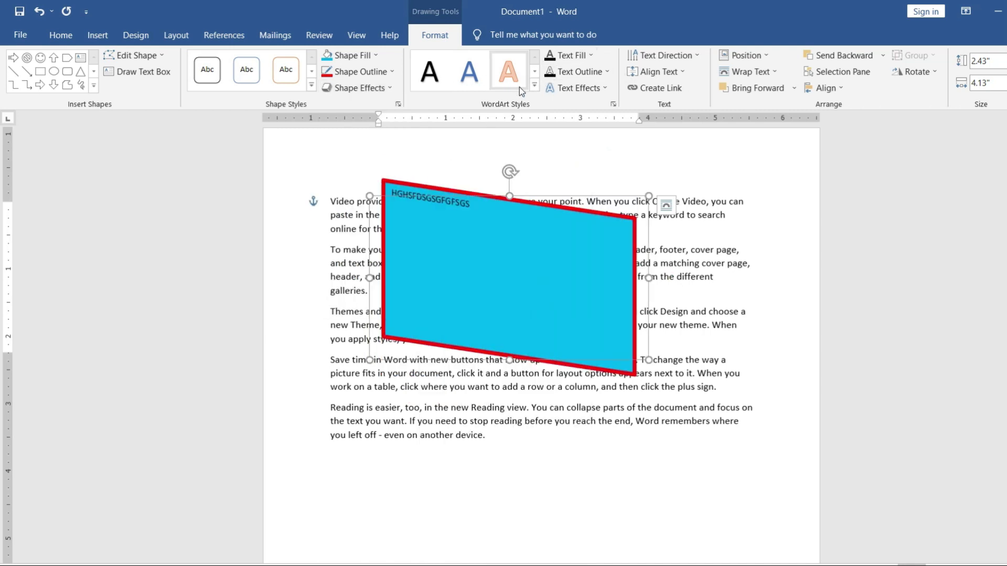
left_click(535, 86)
key("ctrl+z")
left_click_drag(479, 207, 379, 209)
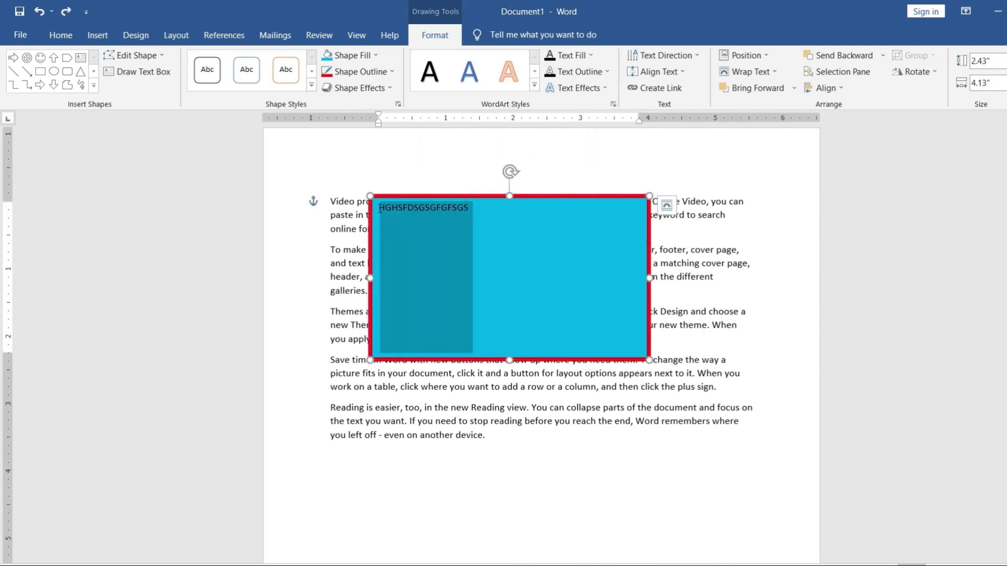
Apply the orange-outline WordArt style to the box's text and enlarge its font
left_click(533, 86)
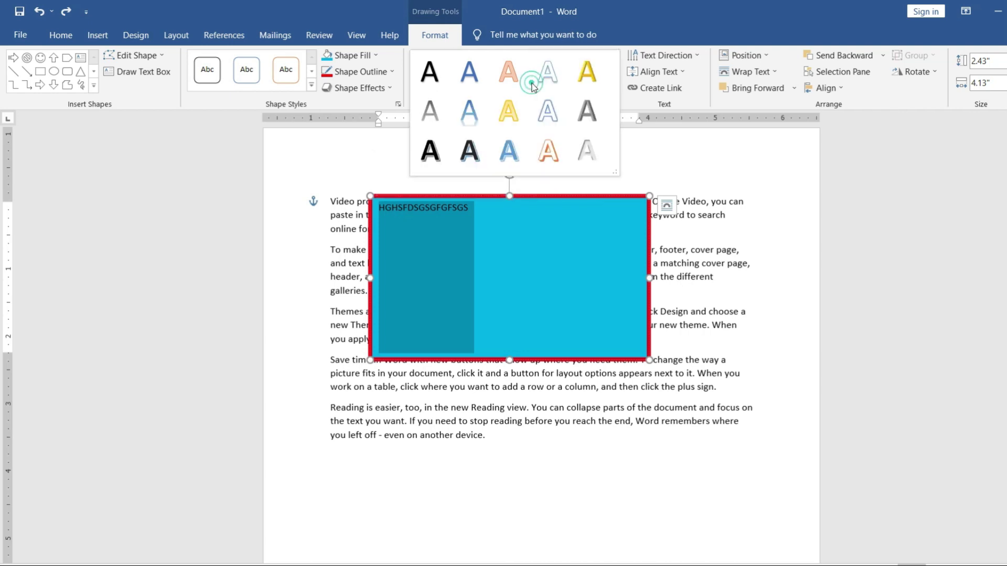
left_click(553, 149)
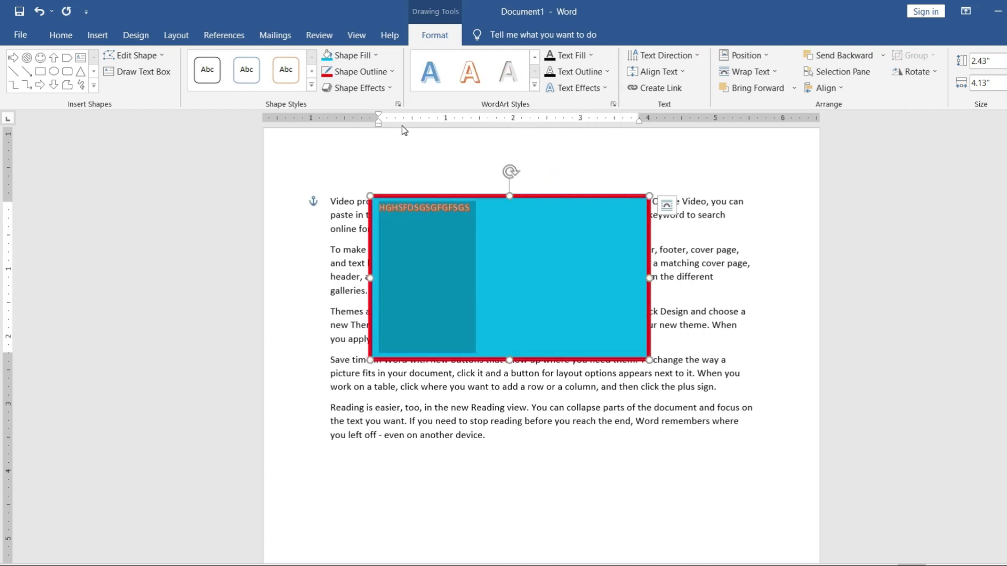
key("ctrl+shift+period")
key("ctrl+shift+period")
key("ctrl+shift+period")
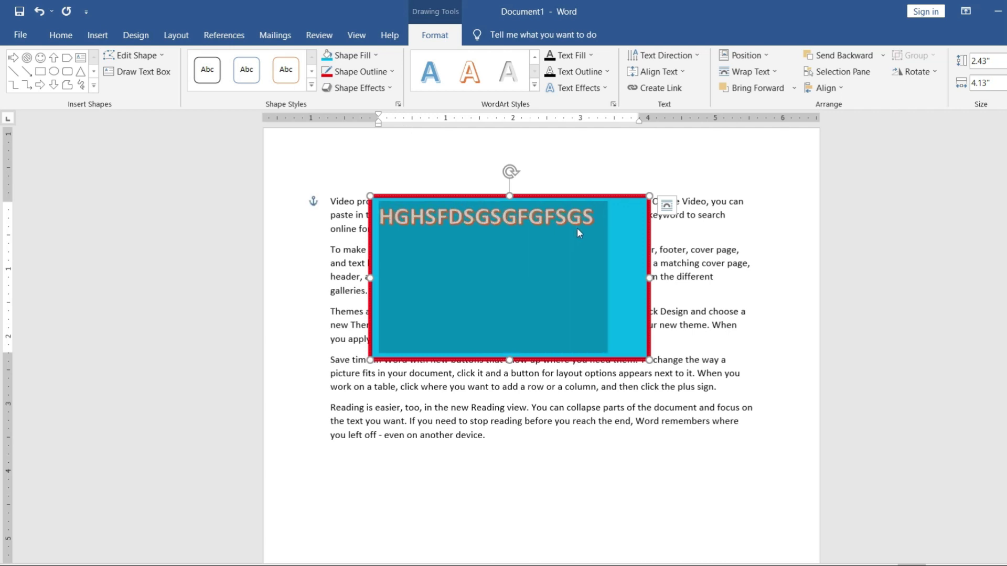
left_click(577, 233)
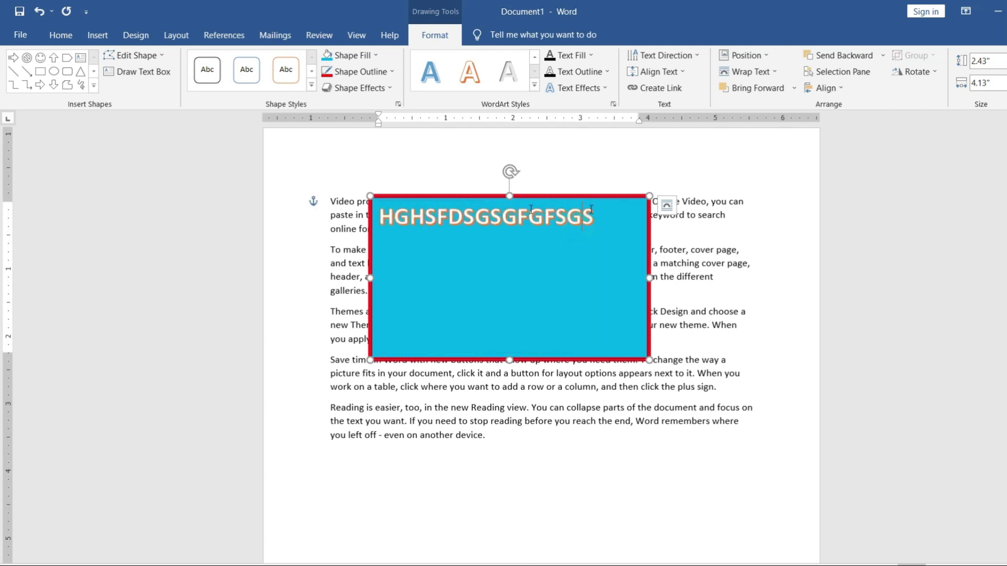
Preview Text Fill and Text Outline colours without changing them, keeping the orange outline
left_click(591, 55)
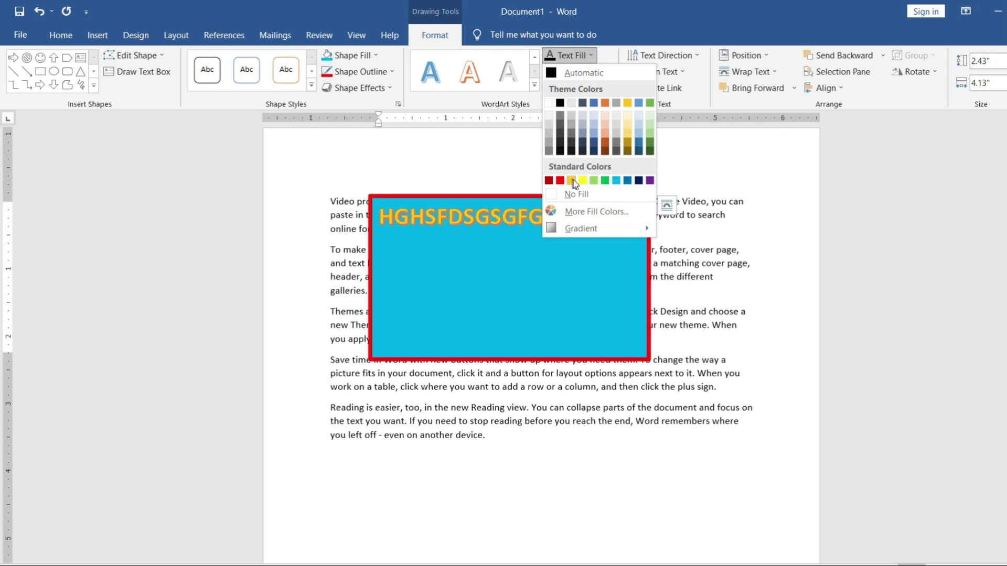
left_click(503, 184)
double_click(482, 215)
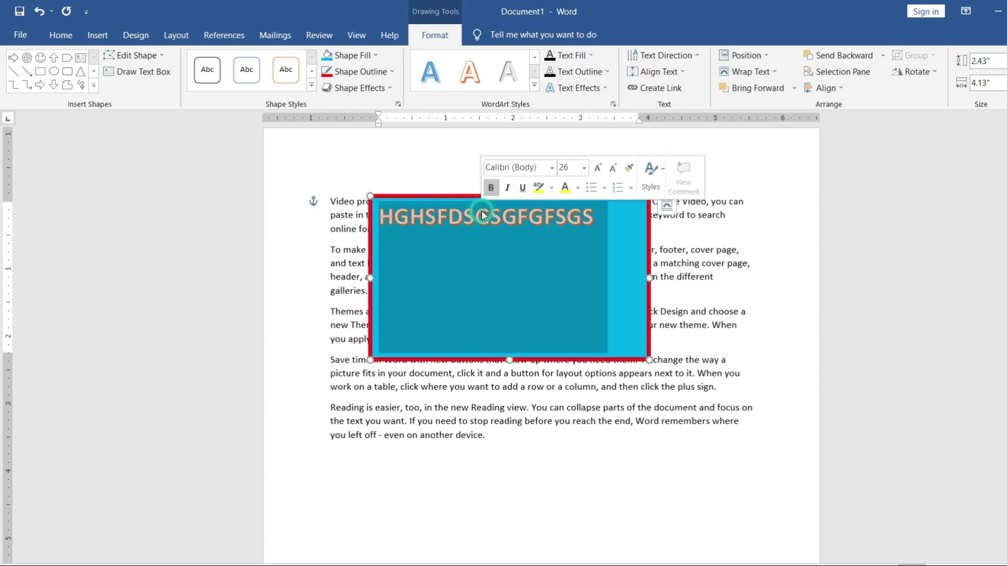
left_click(591, 55)
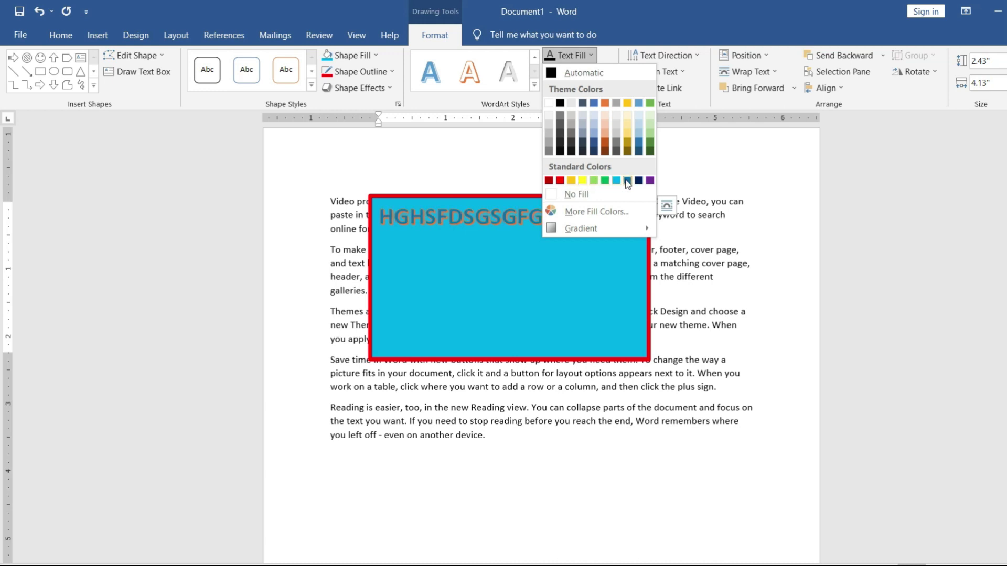
left_click(625, 14)
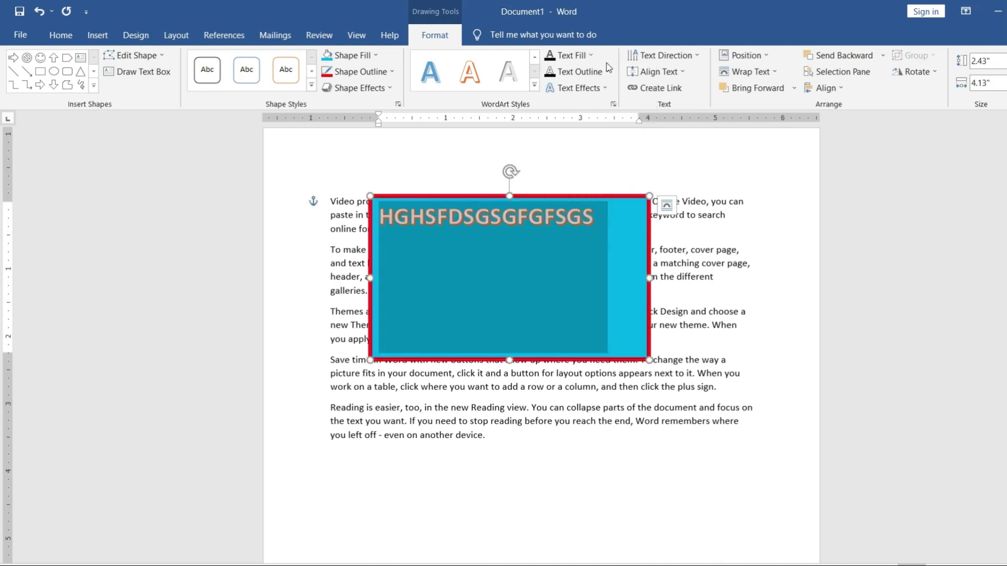
left_click(606, 71)
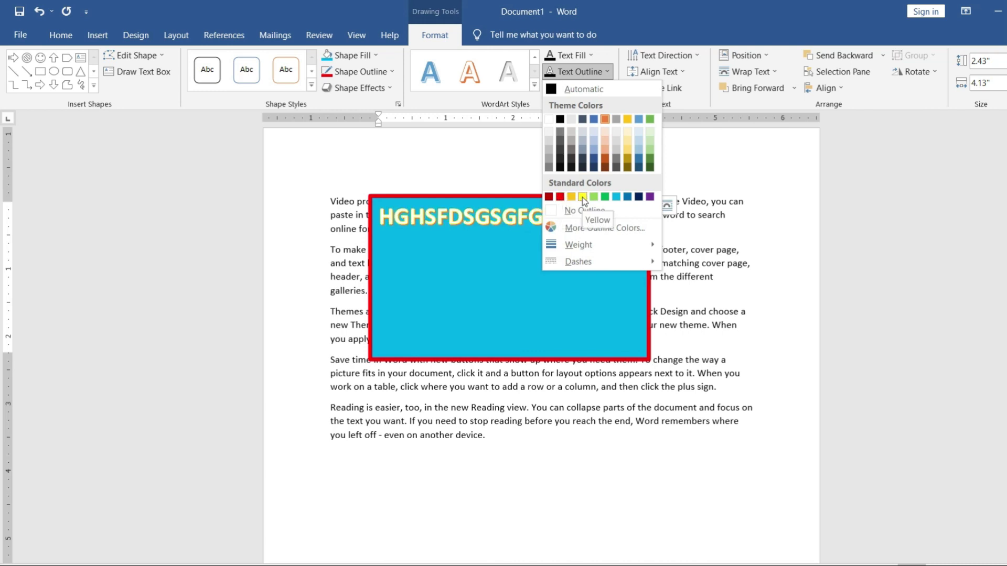
left_click(579, 71)
left_click(603, 90)
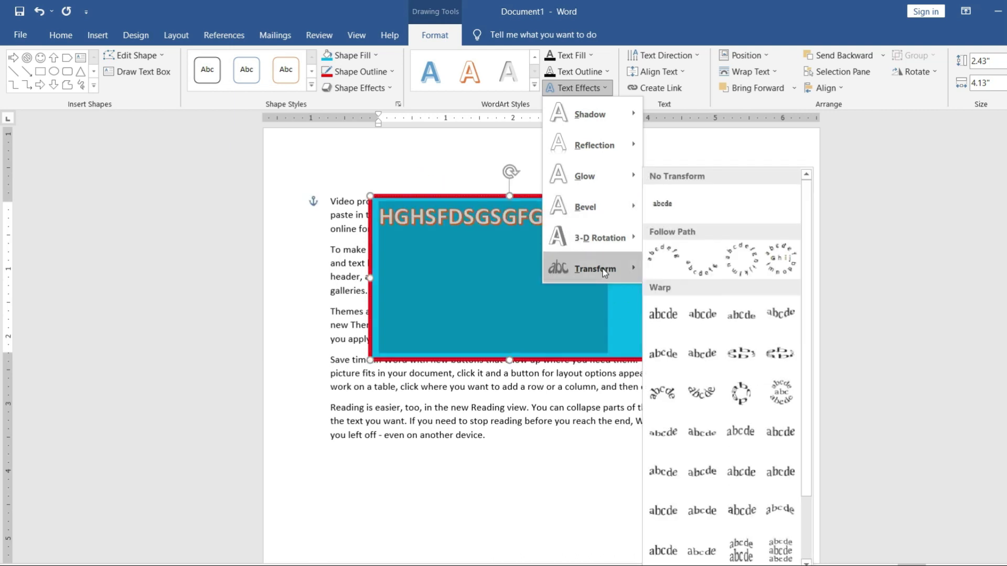
mouse_move(590, 268)
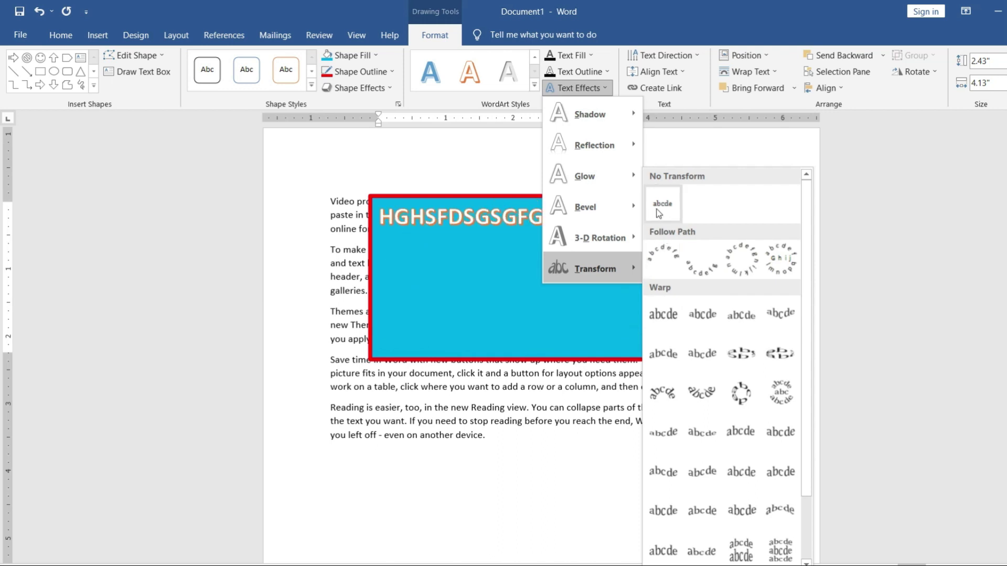
Rotate the box's text 90° and stretch the box to 3.9" tall
left_click(511, 272)
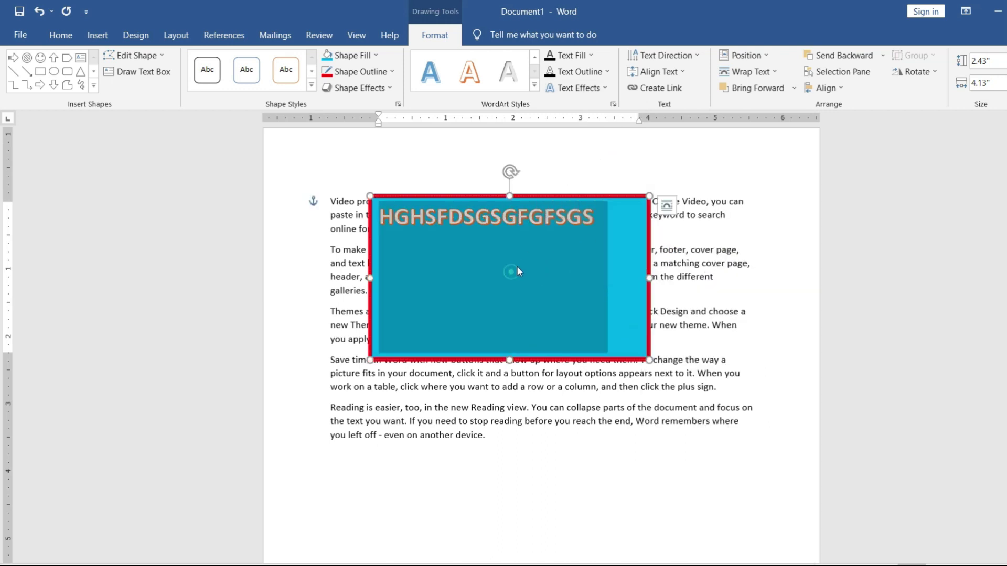
left_click(700, 57)
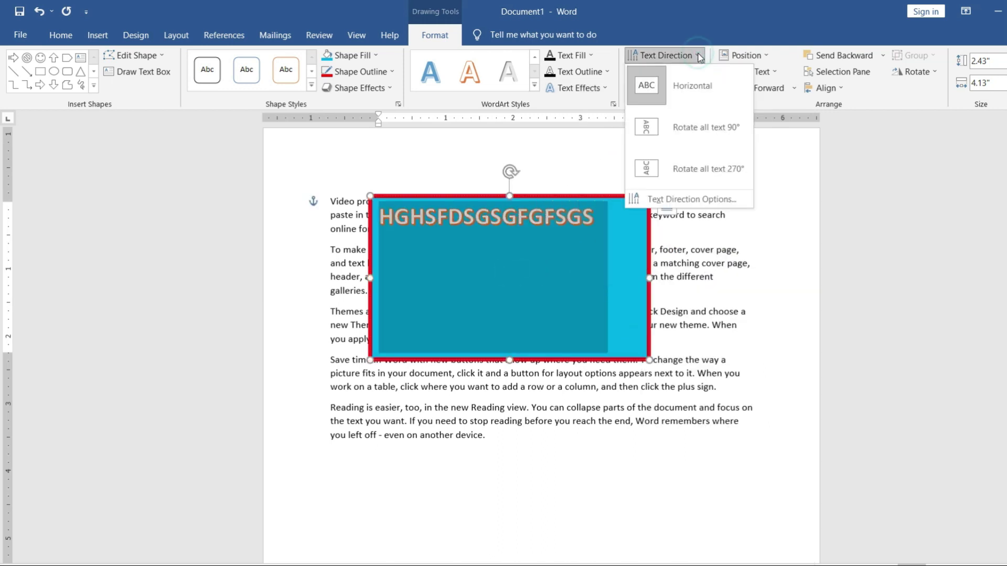
left_click(700, 127)
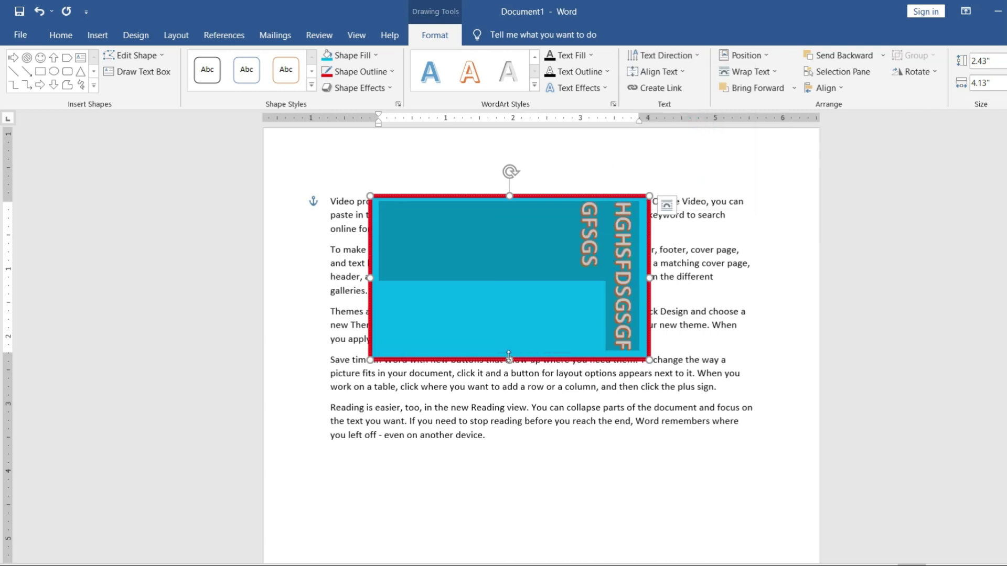
left_click_drag(509, 359, 509, 459)
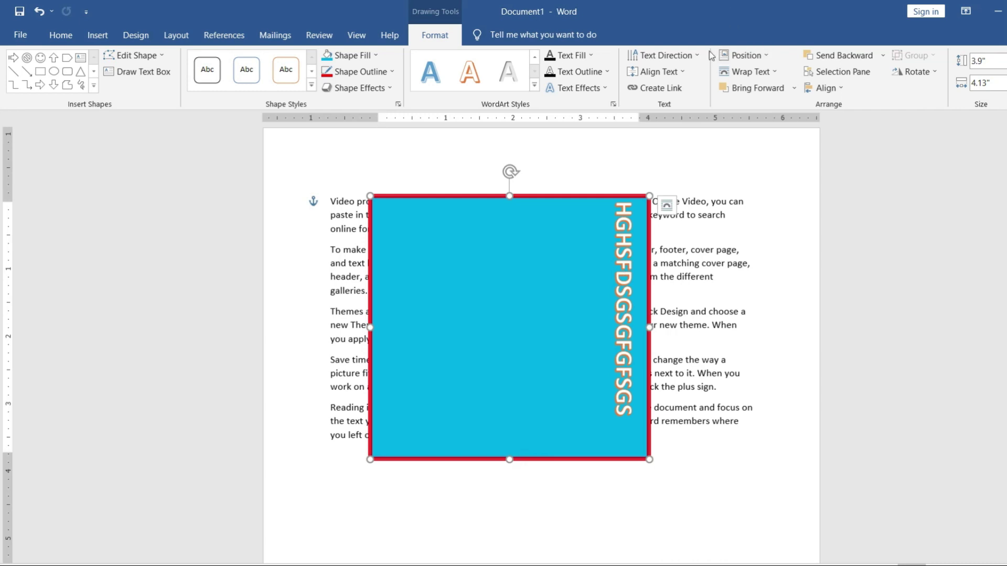
Try 270° text direction, return the text to horizontal, and browse Align Text and Position unchanged
left_click(676, 56)
left_click(684, 161)
left_click(675, 53)
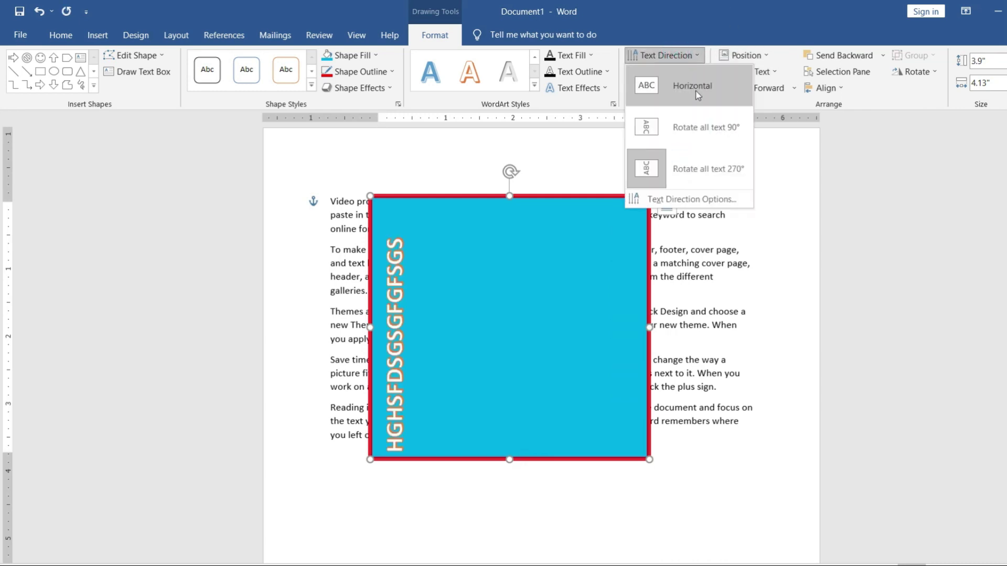
left_click(697, 95)
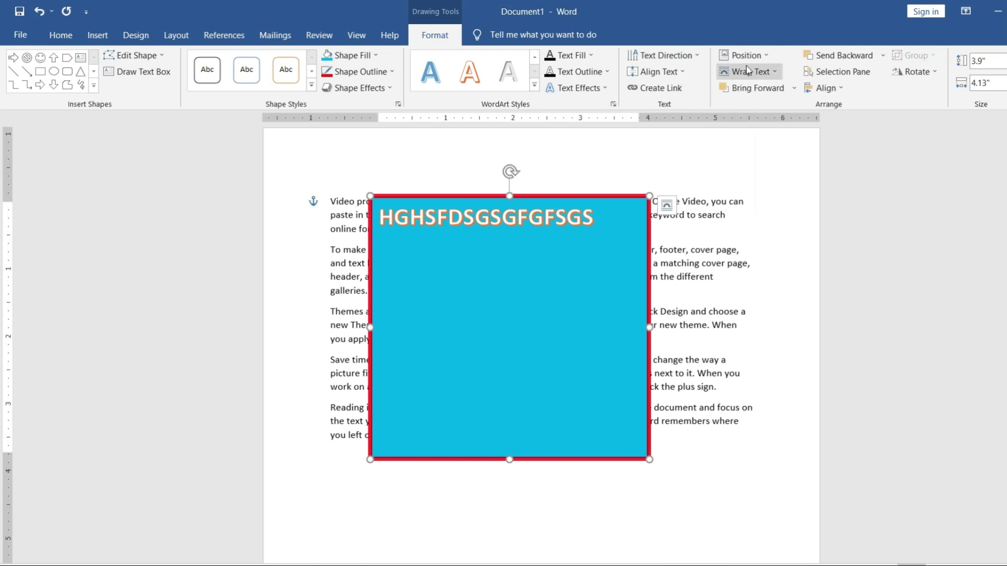
left_click(683, 73)
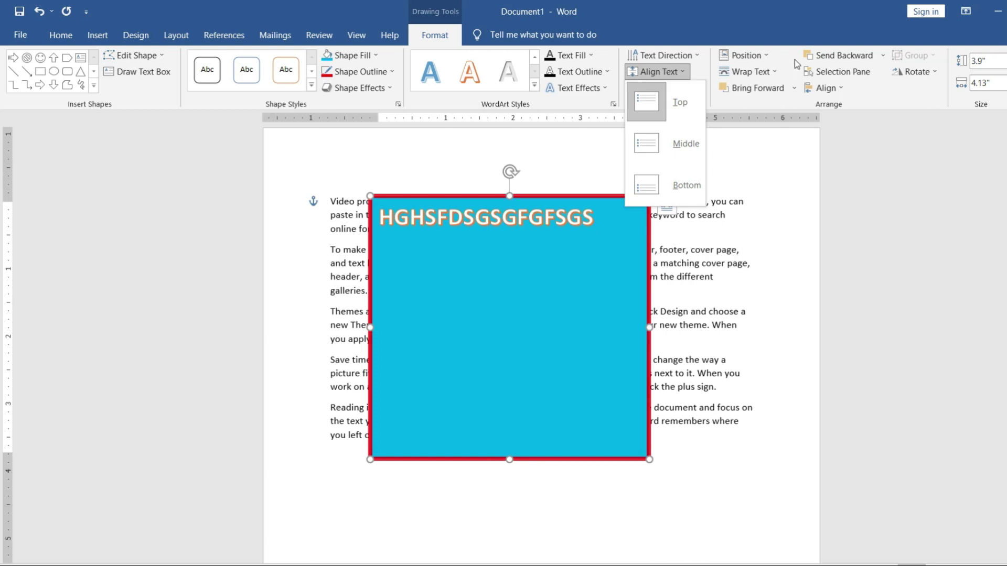
left_click(747, 55)
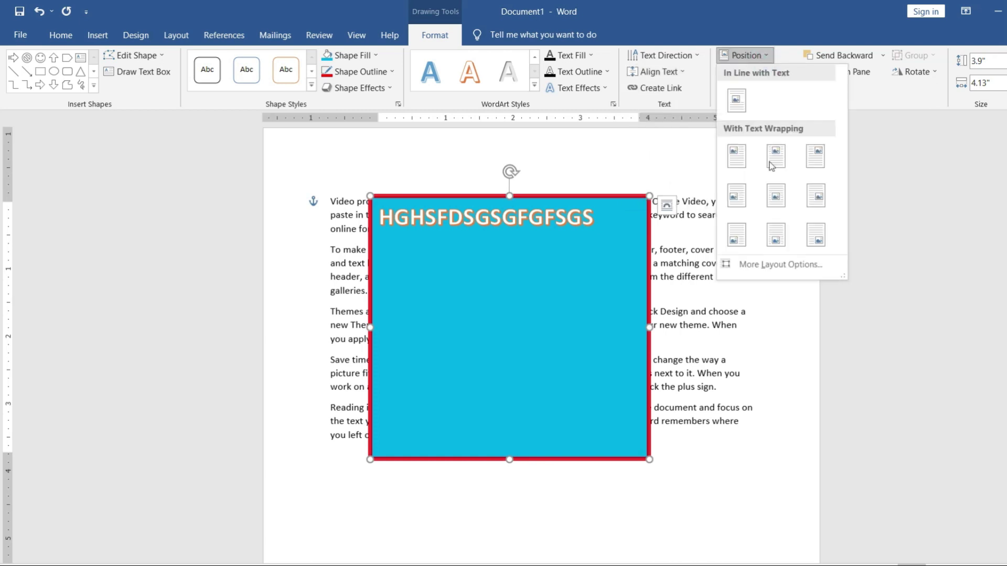
left_click(808, 29)
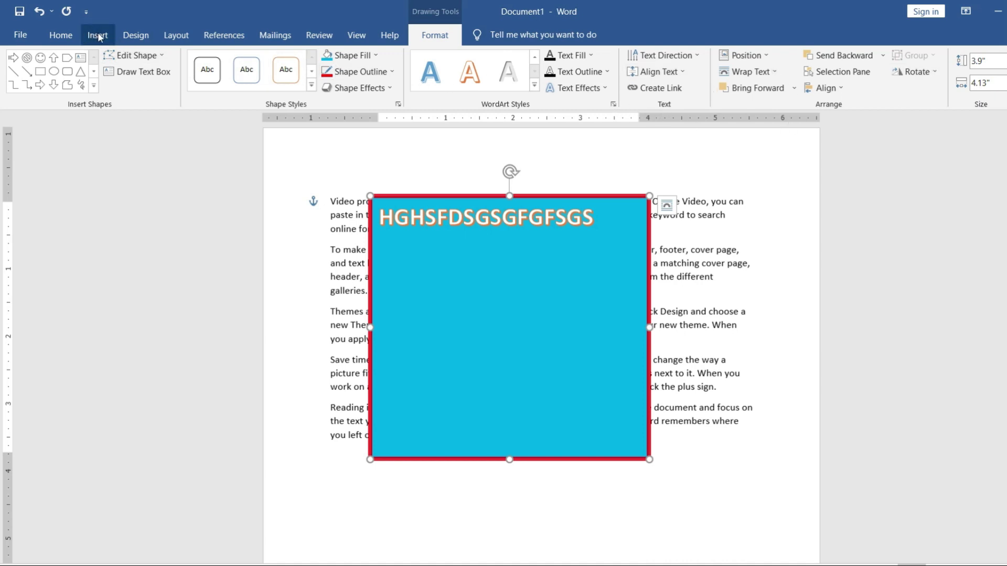
Delete the blue text box and insert a Basic Pyramid SmartArt graphic
left_click(600, 198)
key("Delete")
left_click(100, 35)
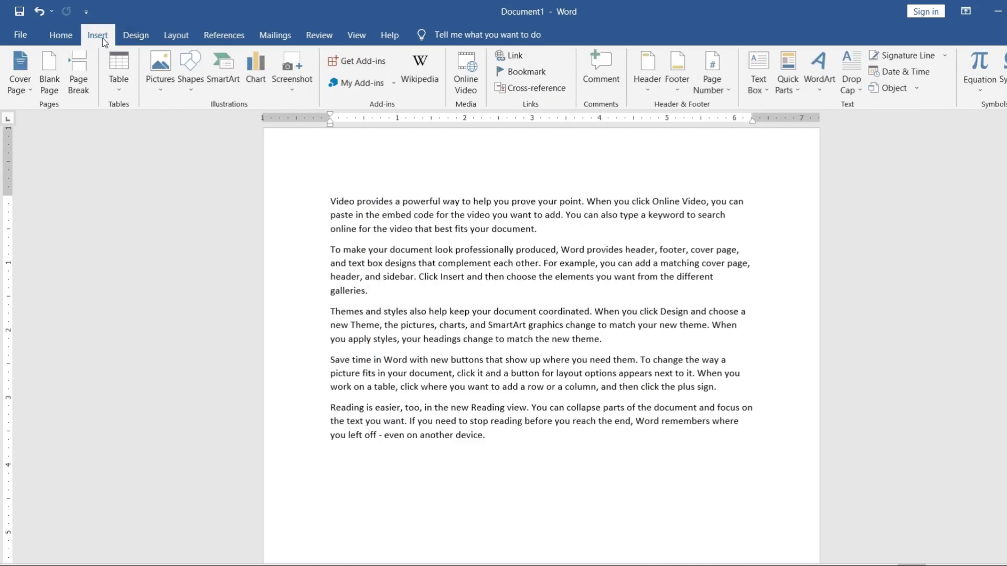
left_click(222, 78)
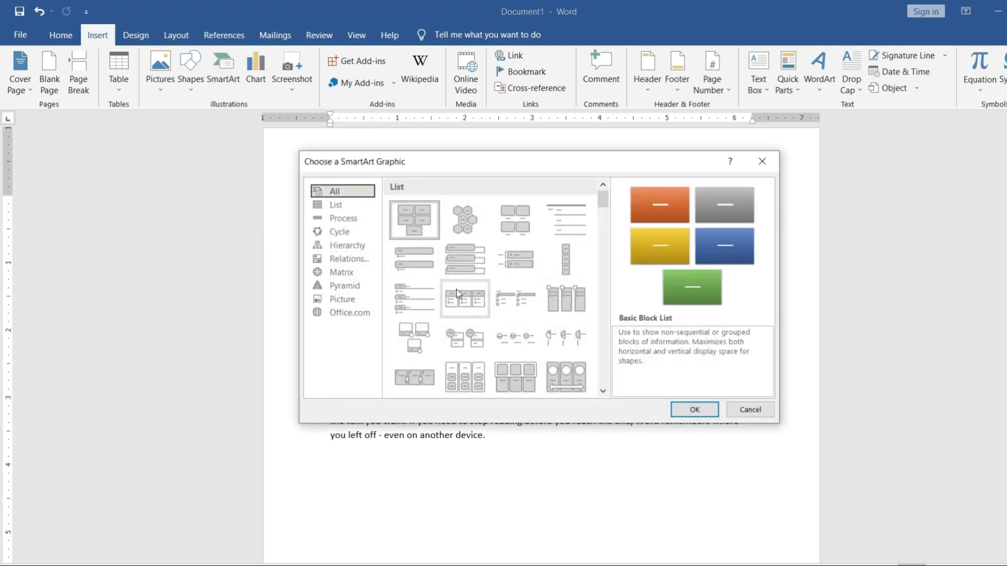
left_click(342, 259)
left_click(344, 285)
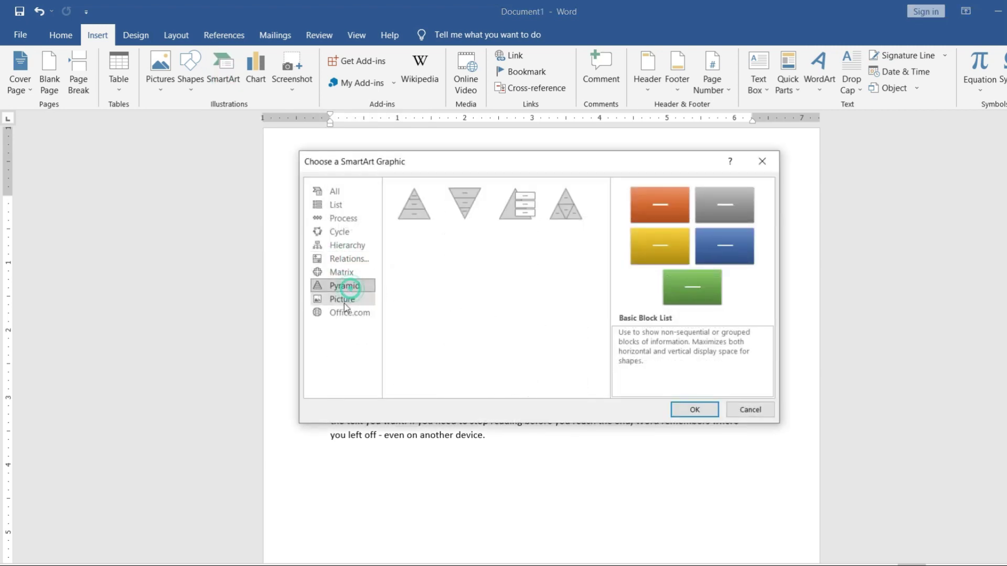
left_click(344, 302)
left_click(343, 286)
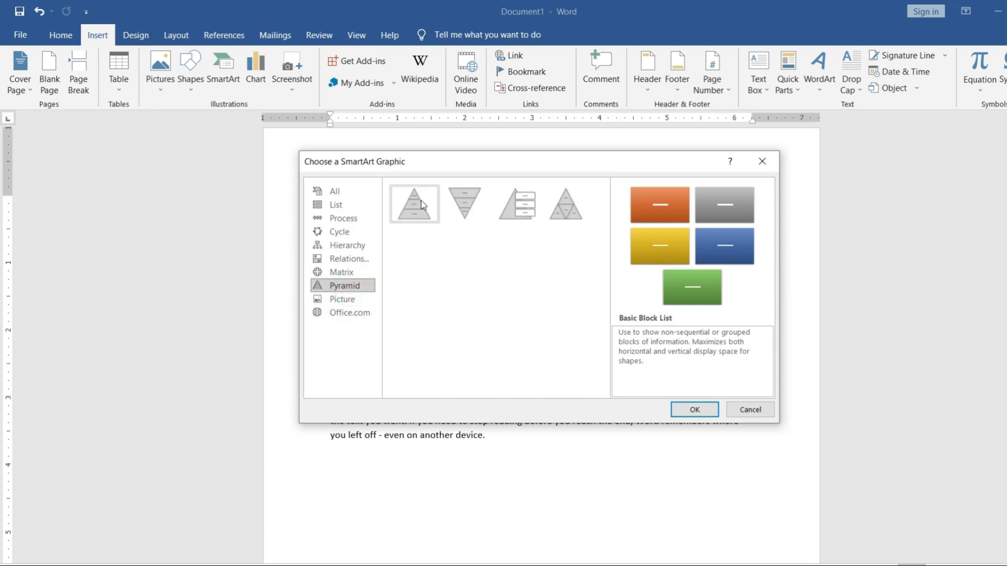
left_click(414, 207)
left_click(699, 407)
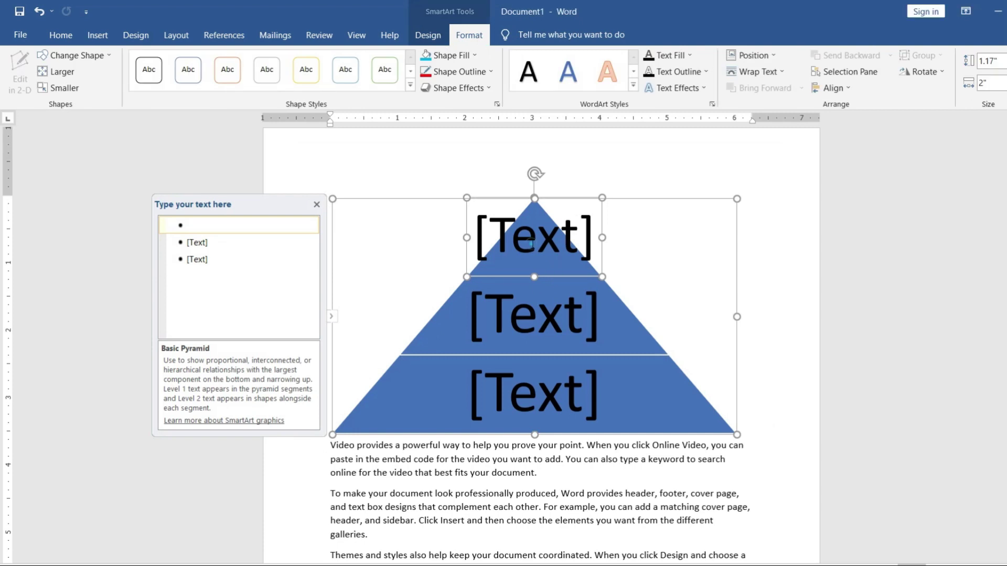
Label the pyramid segments FDAF, AFDF and ASFA from top to bottom
left_click(532, 244)
type("FDAF")
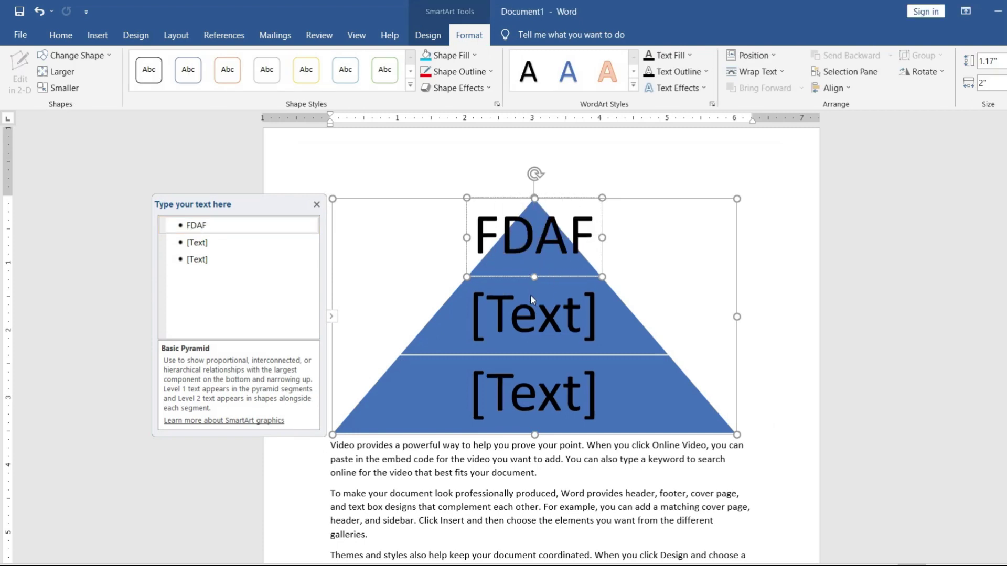
left_click(537, 317)
type("AFDF")
left_click(546, 403)
type("ASFA")
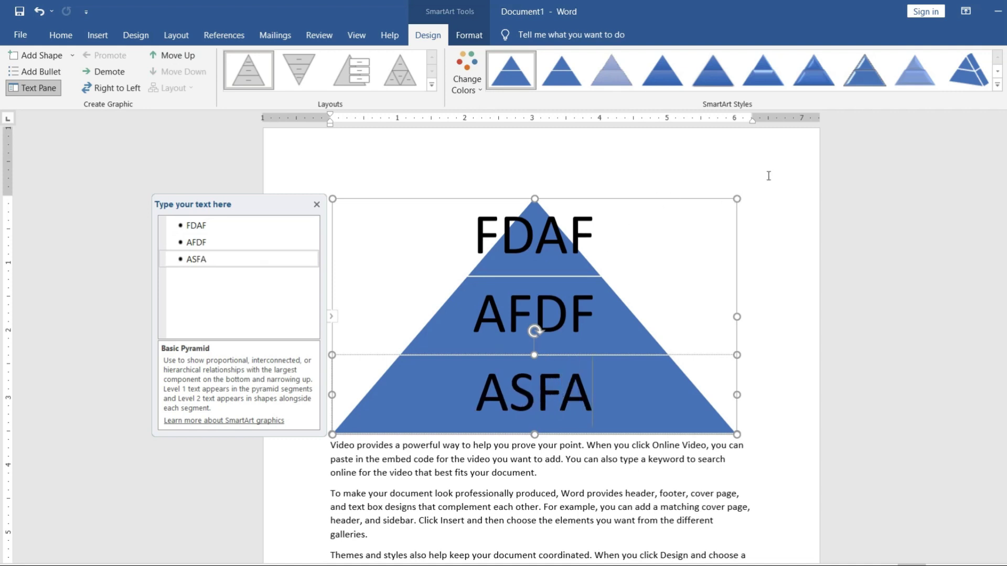
Apply a 3-D SmartArt style and edit the top label, then undo until the pyramid disappears
left_click(997, 85)
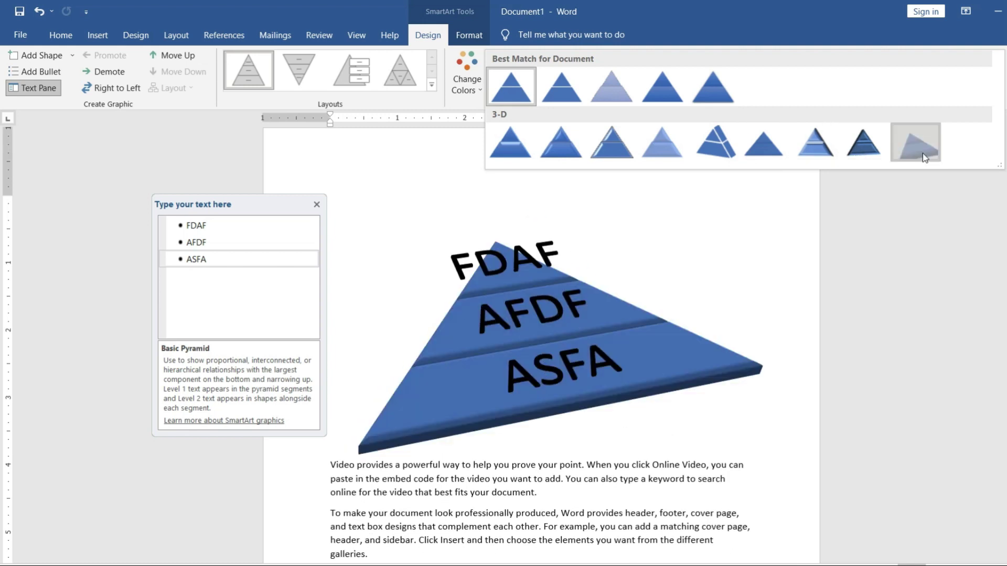
left_click(919, 145)
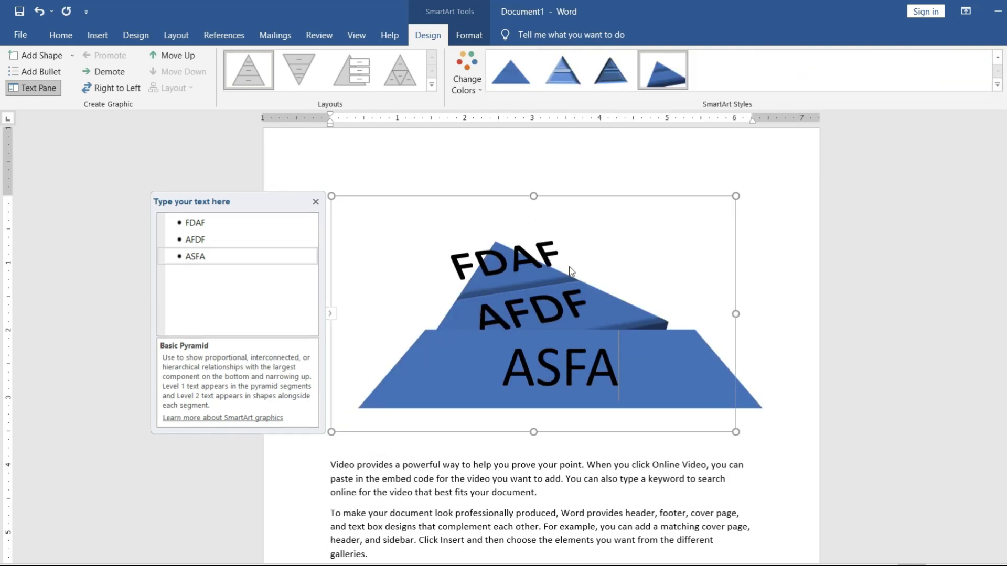
left_click(514, 262)
type("DAF")
left_click(780, 272)
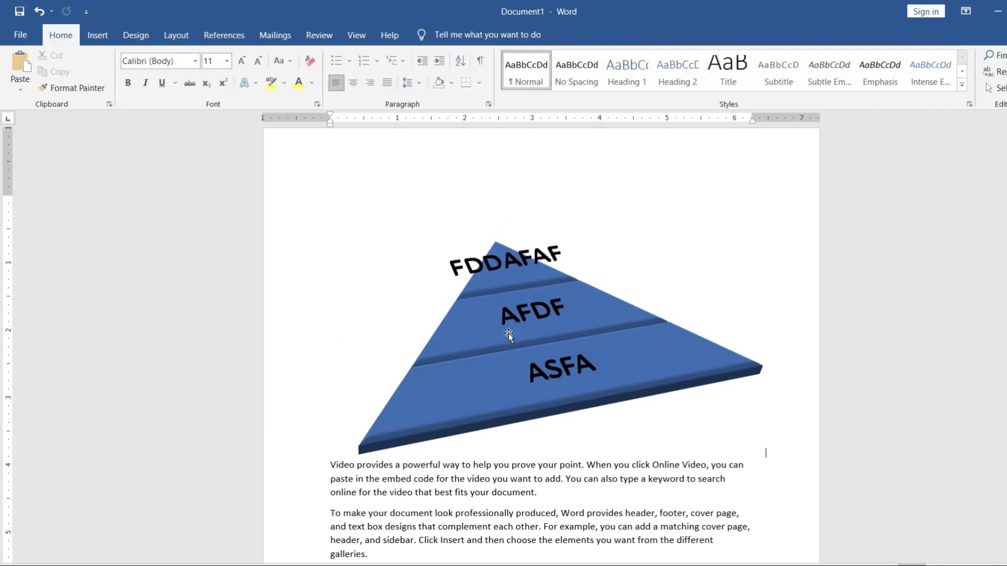
key("ctrl+z")
key("ctrl+z")
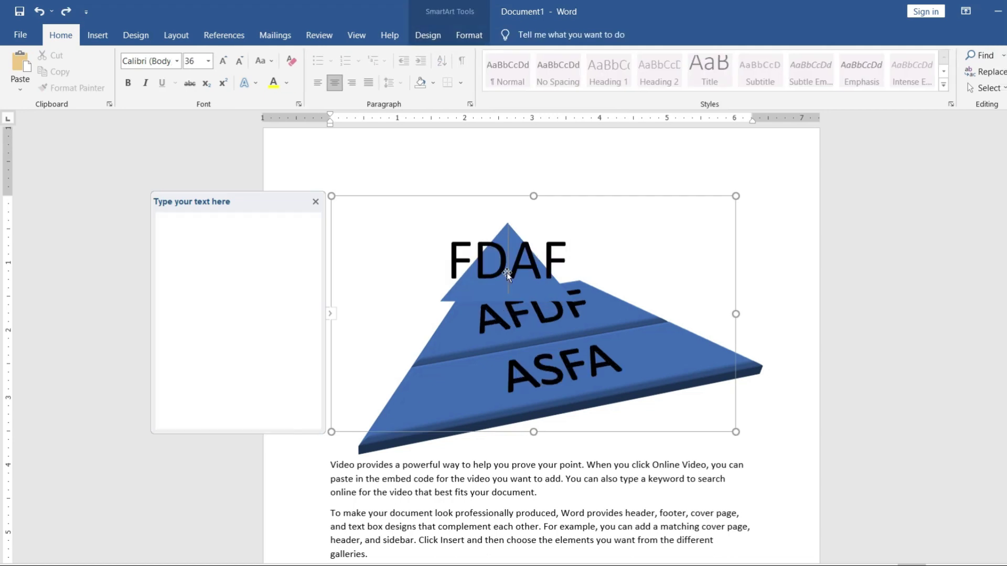
key("ctrl+z")
key("ctrl+z")
left_click(92, 39)
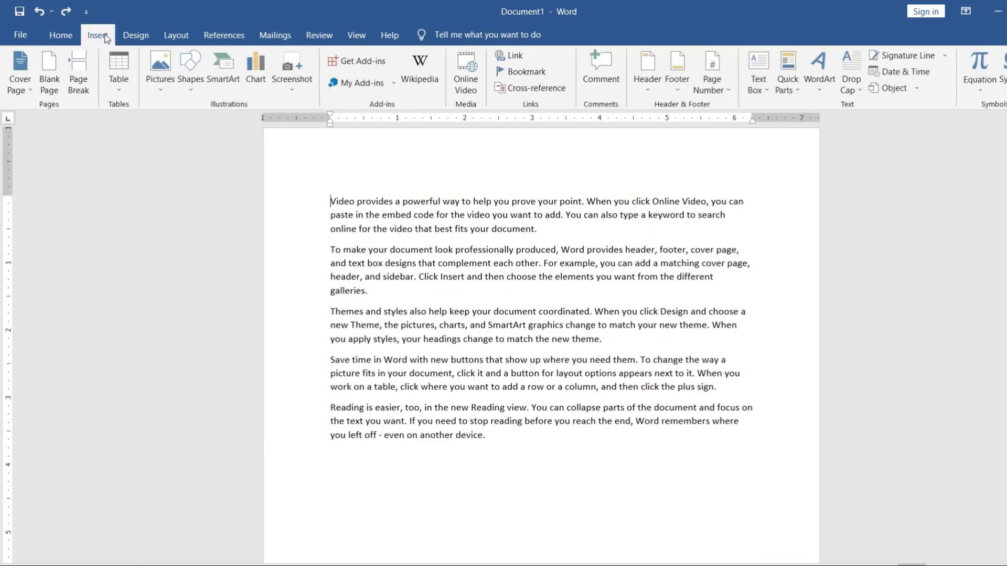
Insert a pie chart into the document
left_click(257, 79)
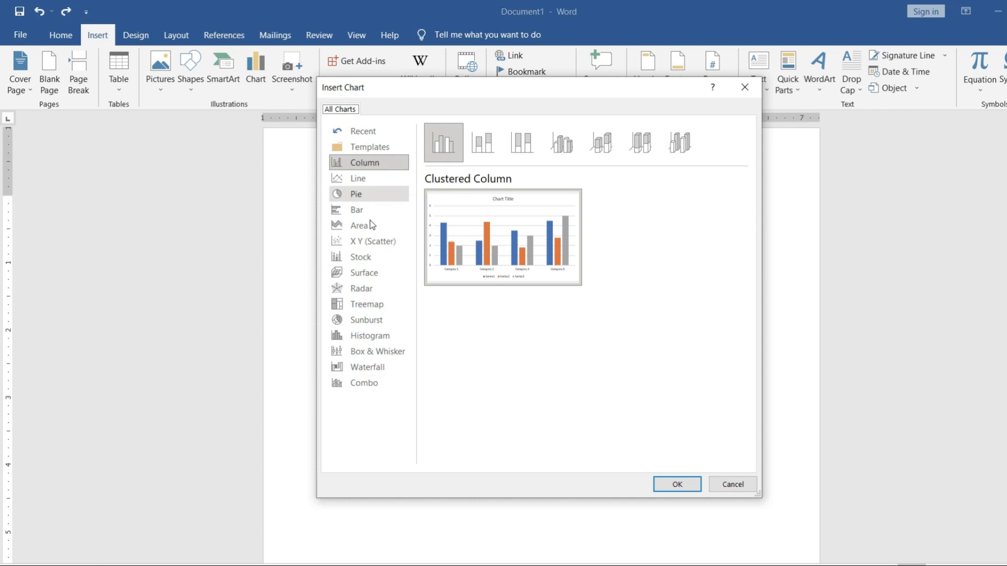
left_click(354, 194)
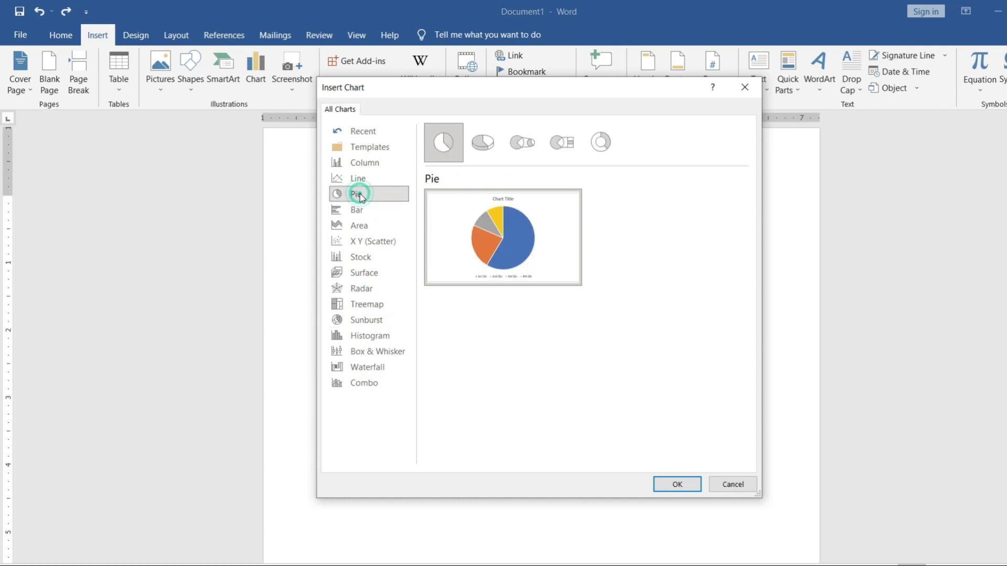
left_click(673, 483)
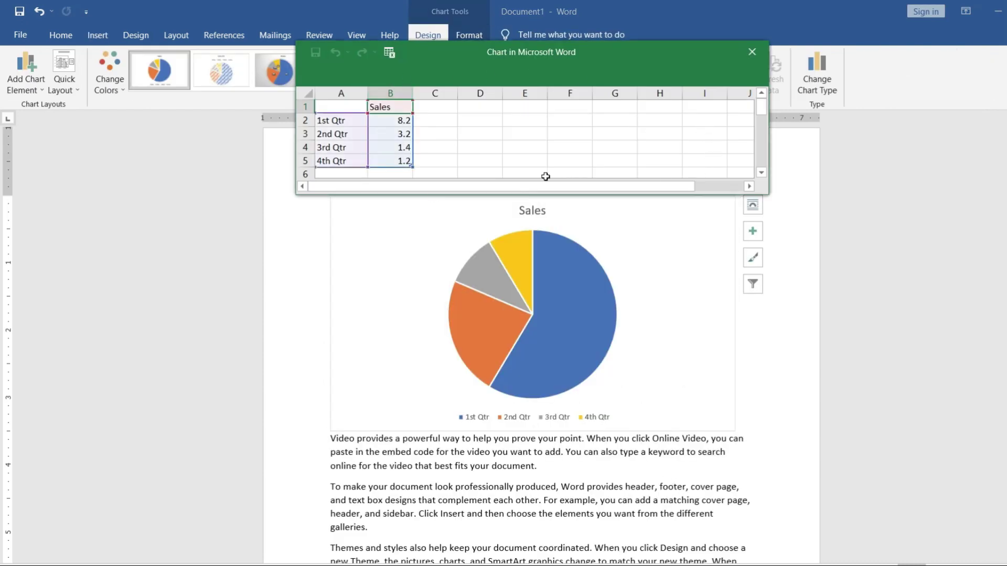
Enter the category labels A, B, C and D in cells A2 to A5
left_click(336, 121)
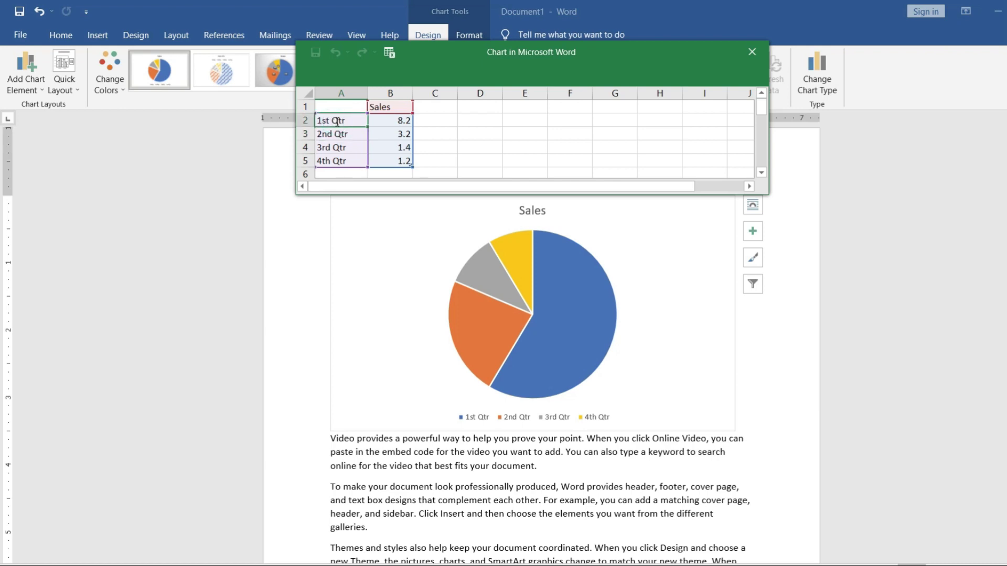
type("A")
key("Return")
type("B")
key("Return")
type("C")
key("Return")
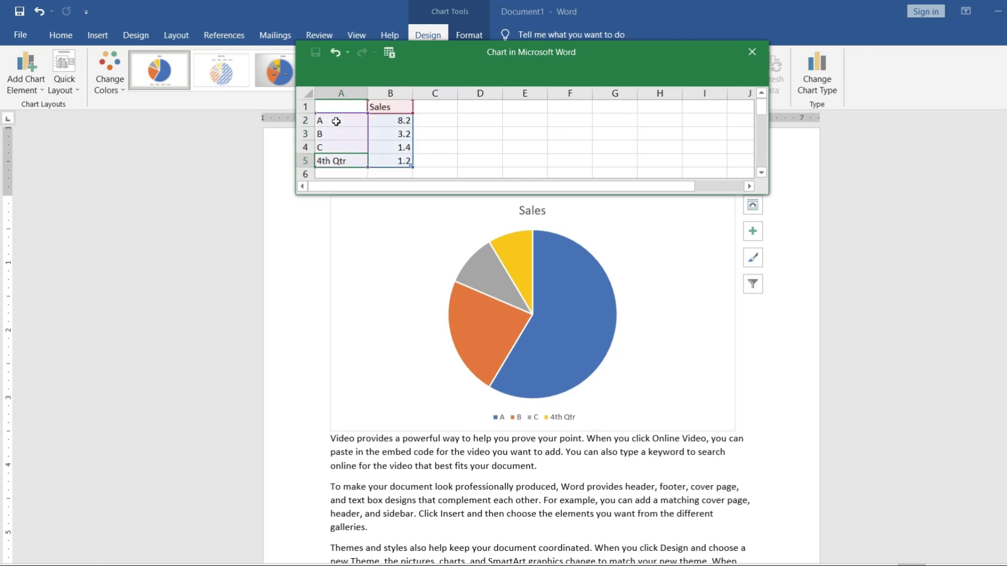
type("D")
key("Return")
Enter the Sales values 45, 80, 90 and 100 in cells B2 to B5
type("45")
key("Return")
type("80")
key("Return")
type("90")
key("Return")
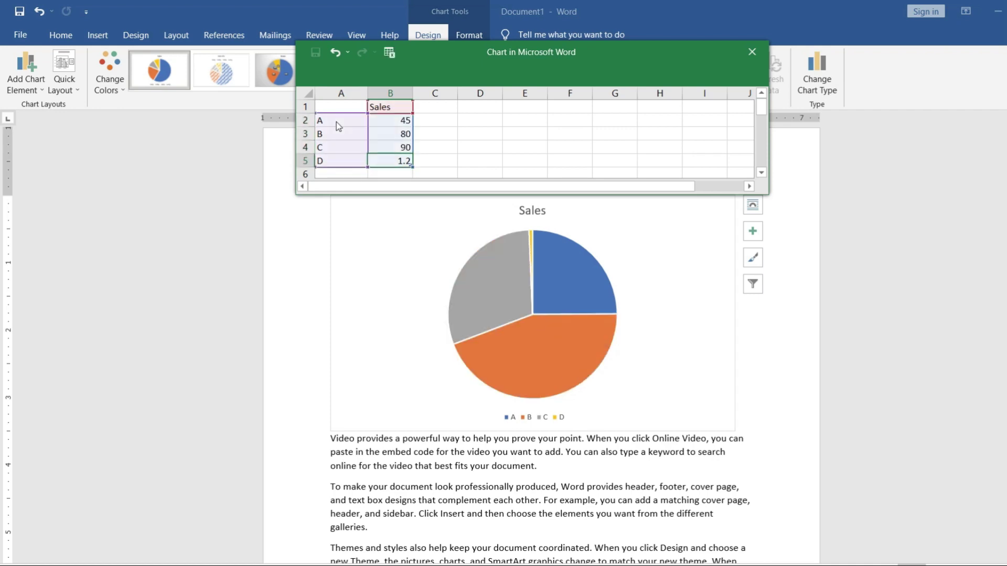
type("100")
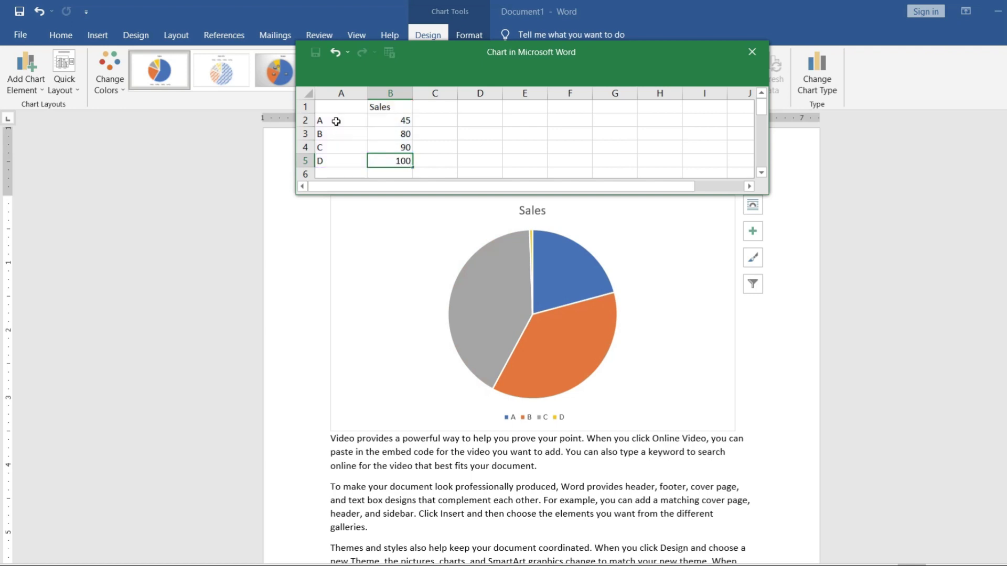
key("Return")
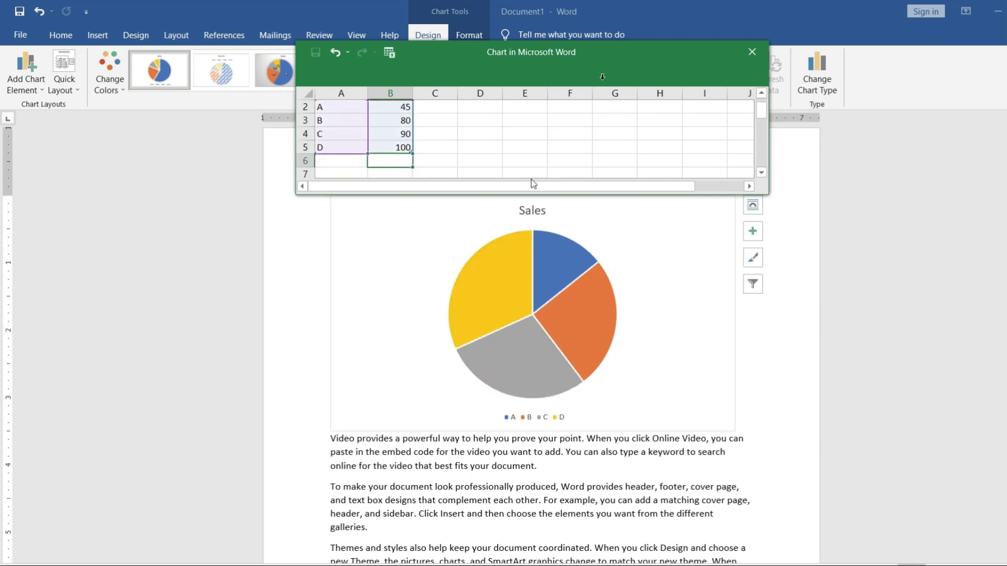
Close the data sheet, apply the dark chart style to the Sales pie chart, then delete it
left_click(752, 52)
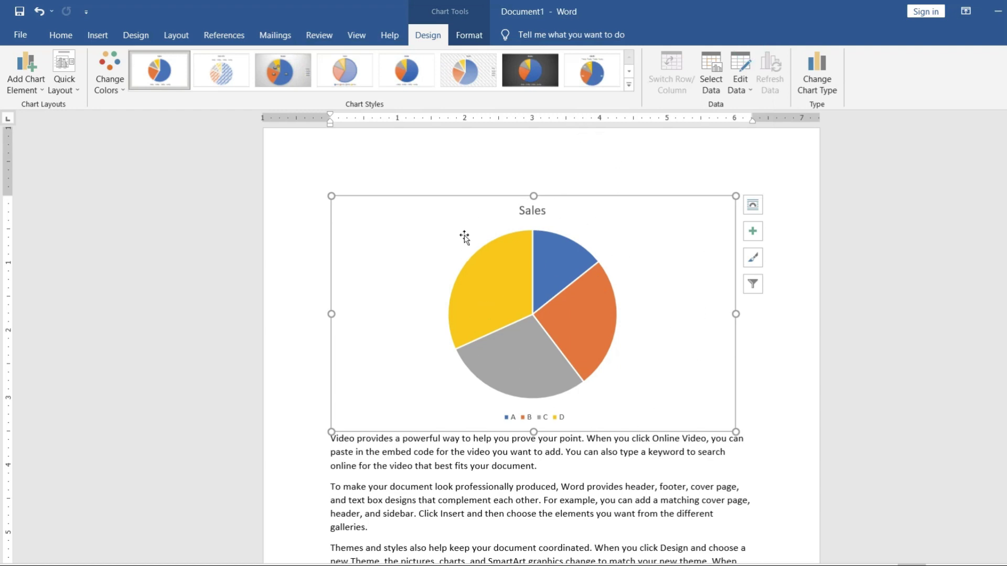
left_click(628, 85)
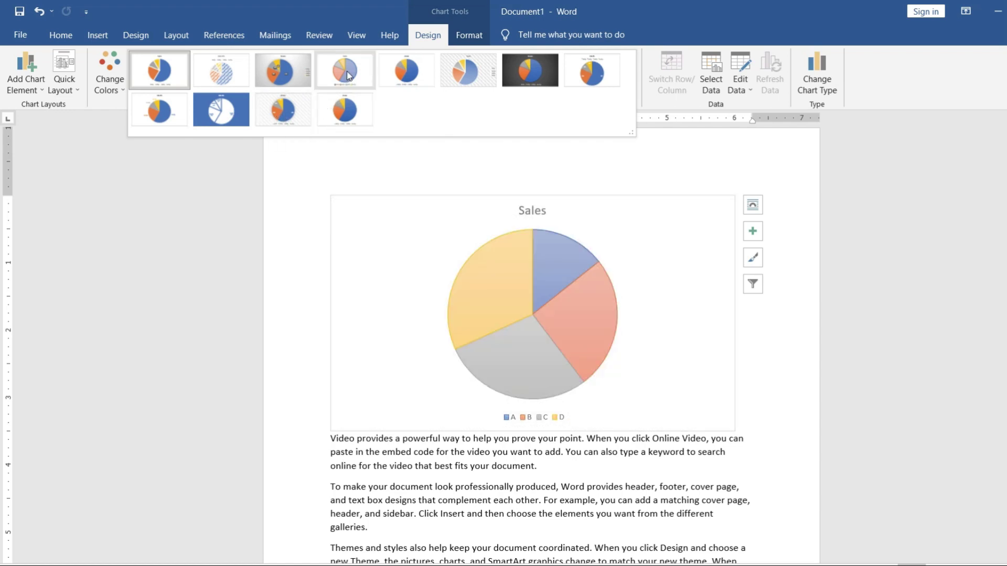
left_click(530, 70)
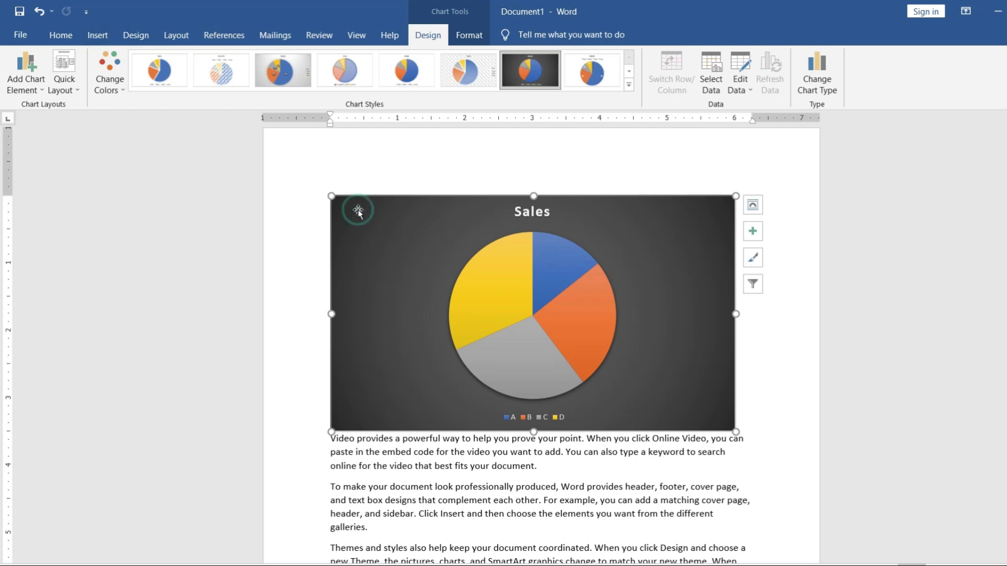
key("Delete")
left_click(98, 38)
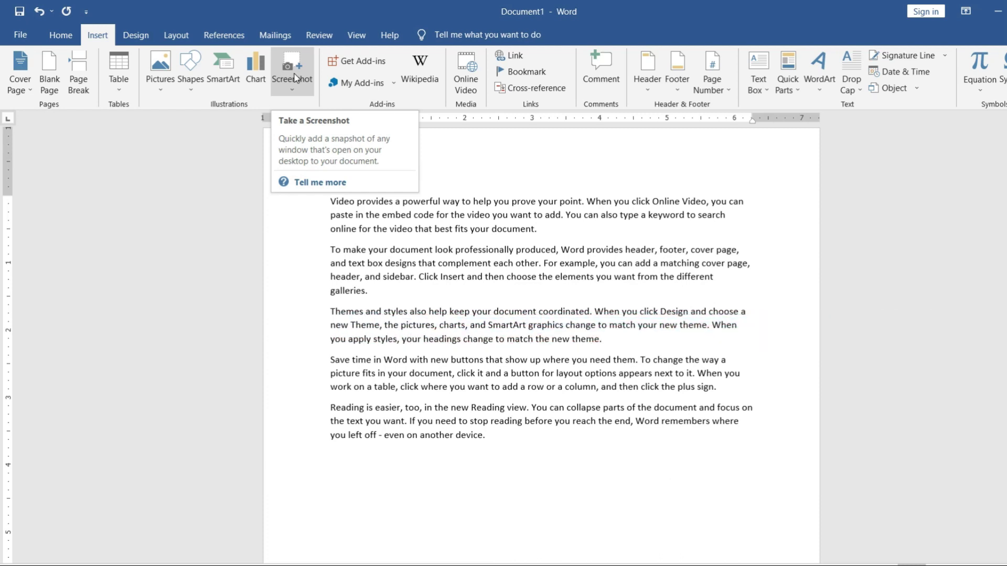
Undo the most recent edit with Ctrl+Z
key("ctrl+z")
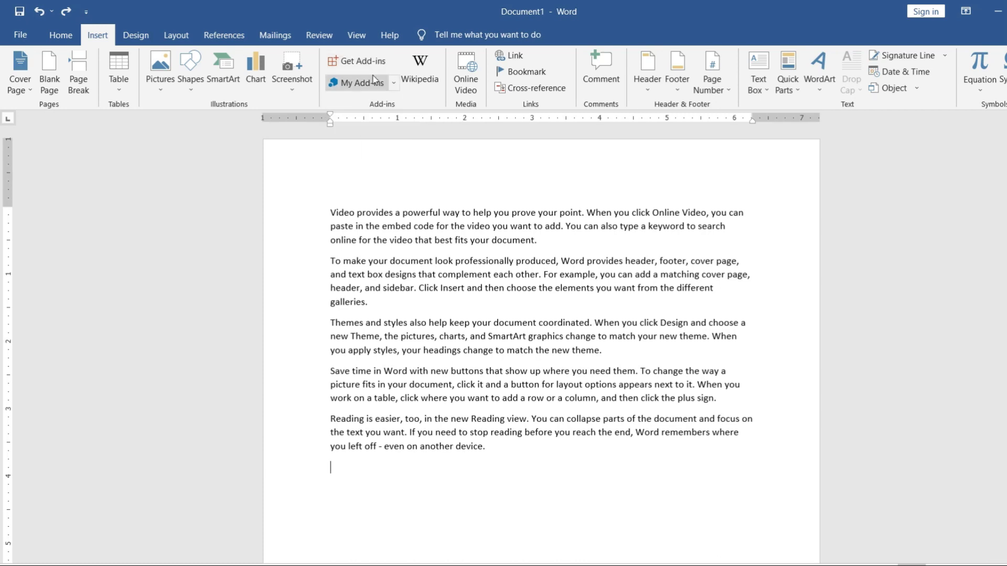
left_click(366, 72)
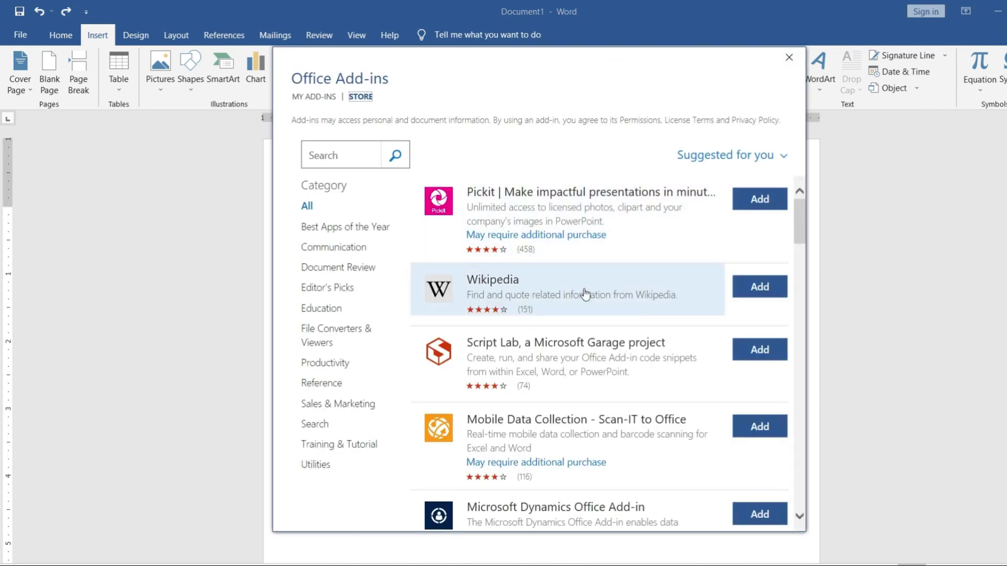
scroll(590, 293, "down", 5)
scroll(591, 231, "down", 2)
scroll(682, 210, "up", 7)
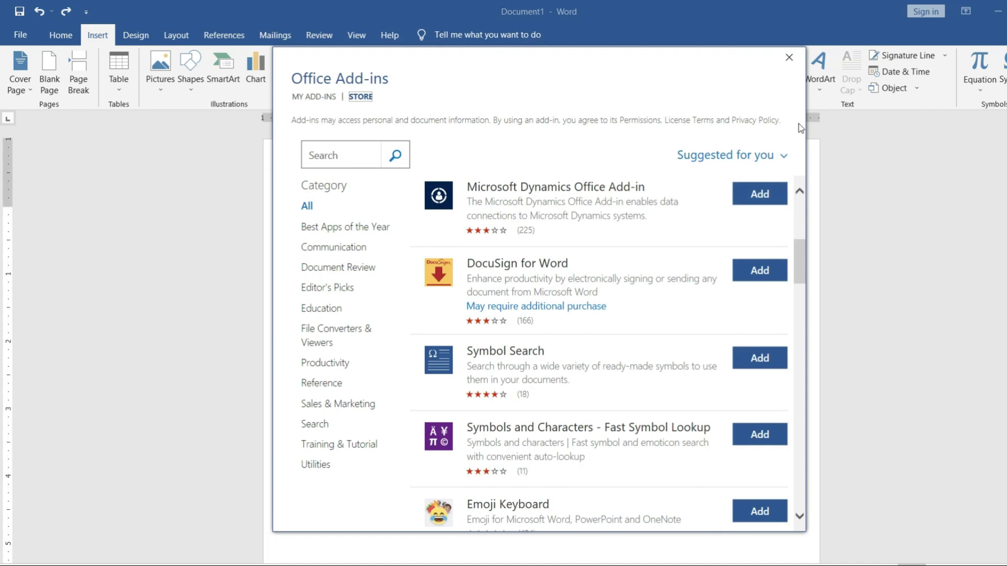
scroll(628, 380, "down", 3)
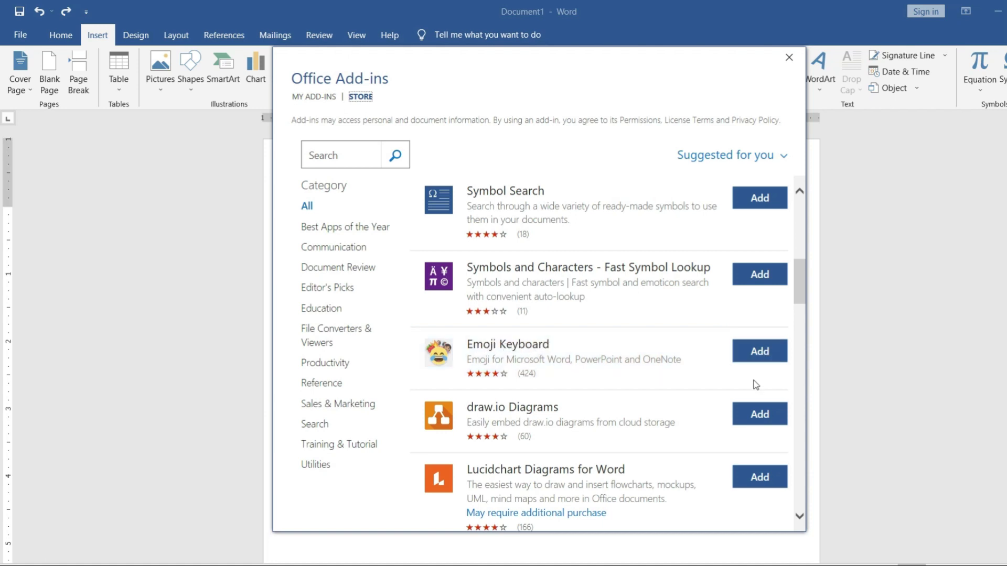
scroll(754, 382, "down", 3)
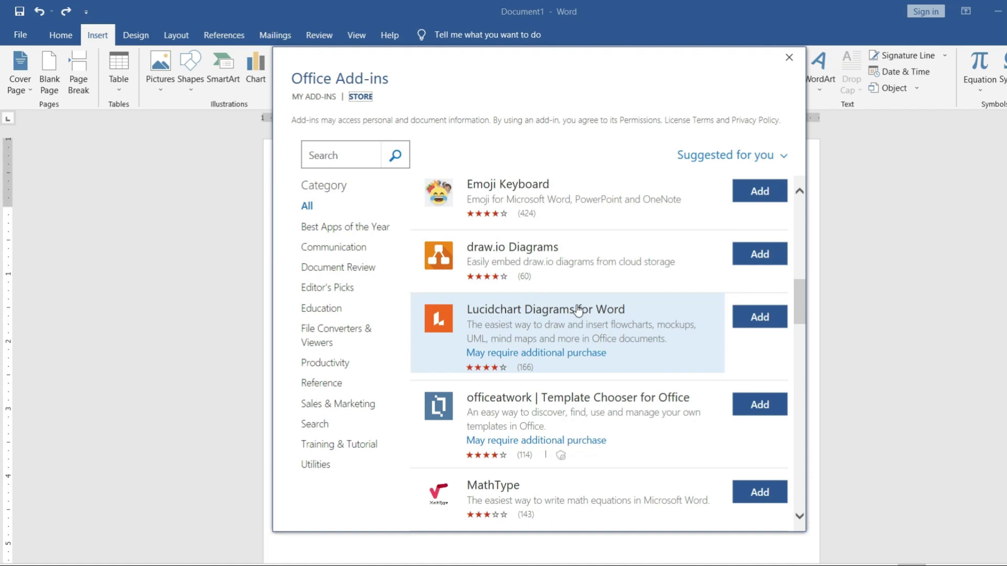
scroll(577, 247, "down", 2)
scroll(666, 310, "down", 2)
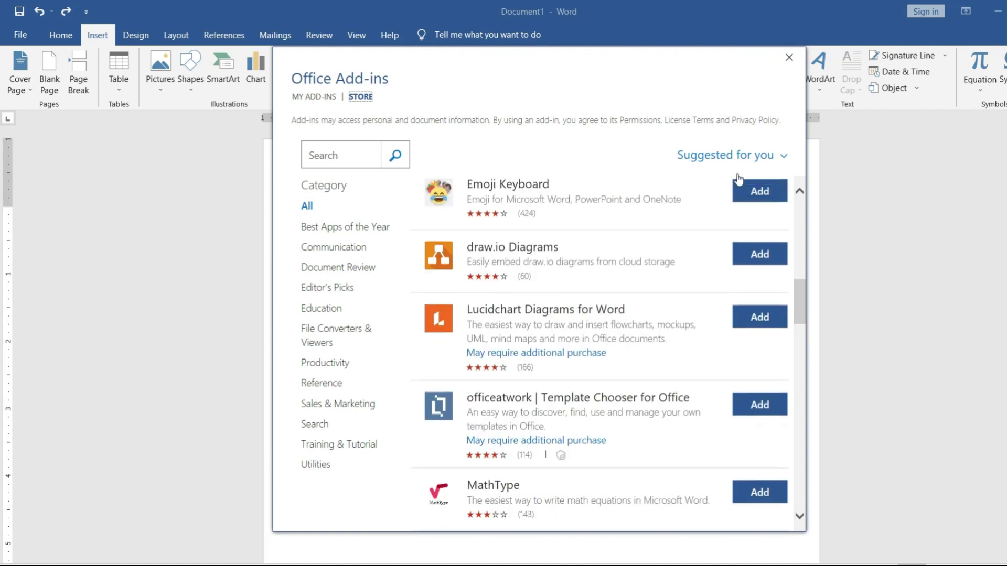
left_click(791, 62)
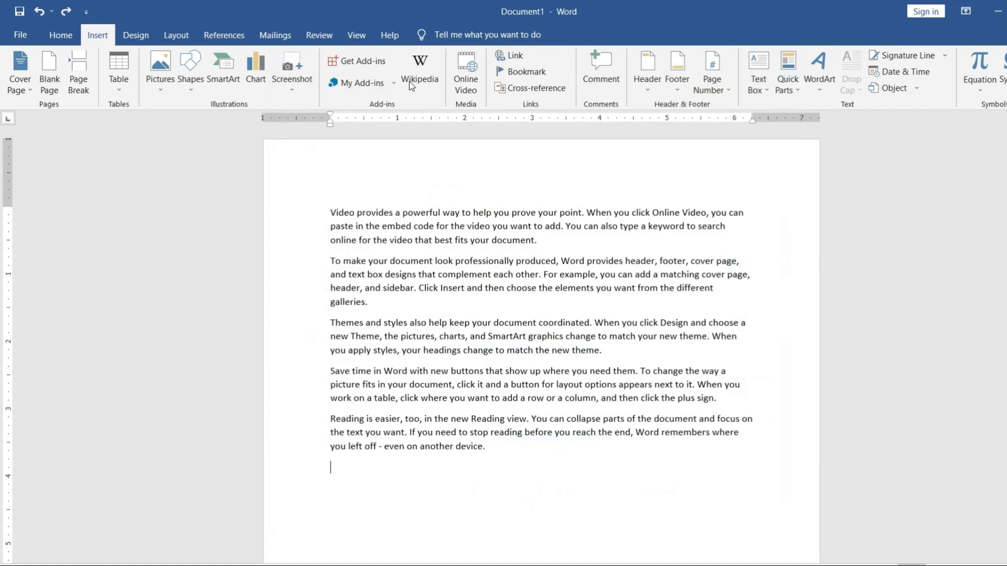
left_click(360, 83)
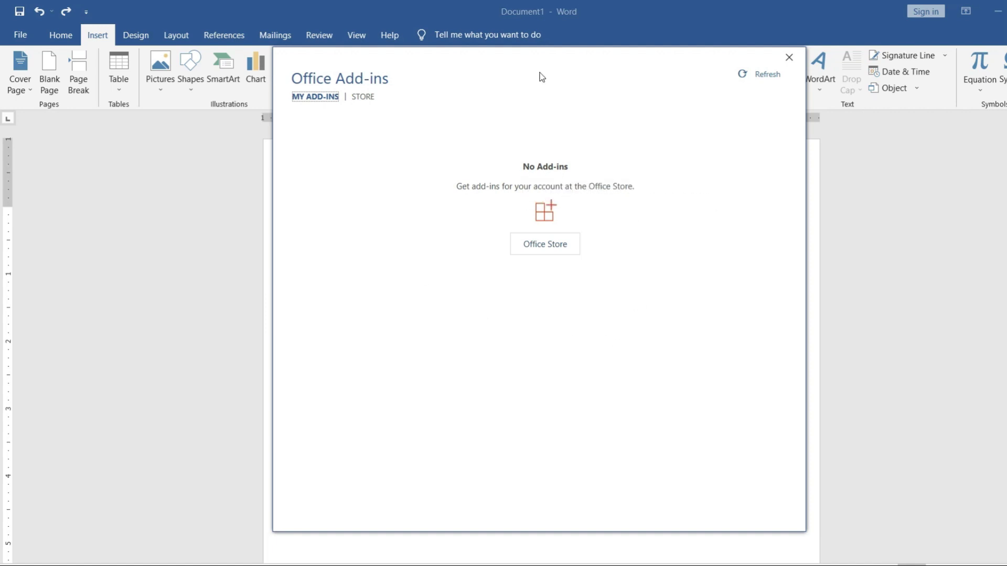
left_click(789, 60)
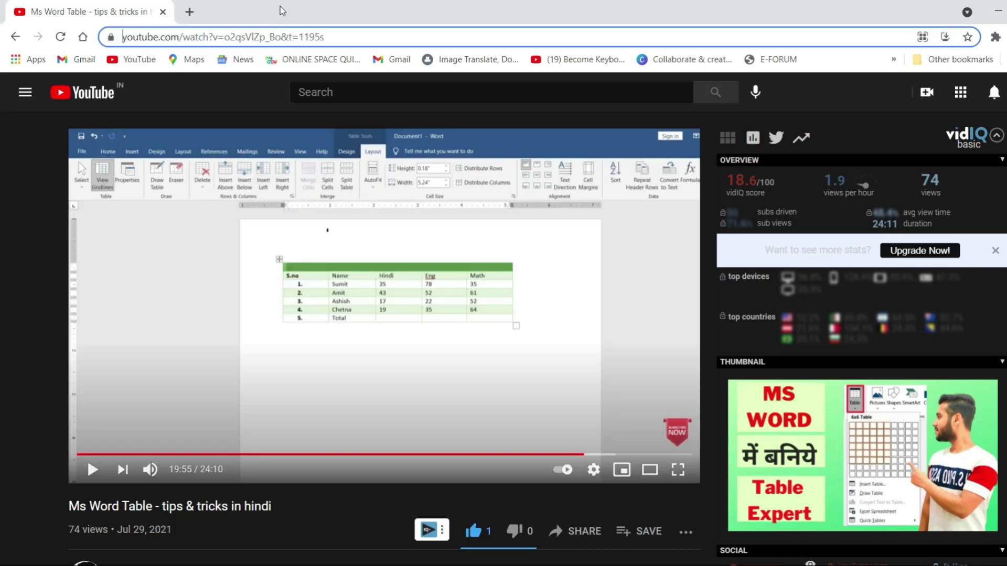
Search for WIKIPEDIA in a new Chrome tab and browse the Wikipedia main page
left_click(189, 12)
left_click(195, 41)
type("WIKIPEDIA")
key("Return")
left_click(194, 227)
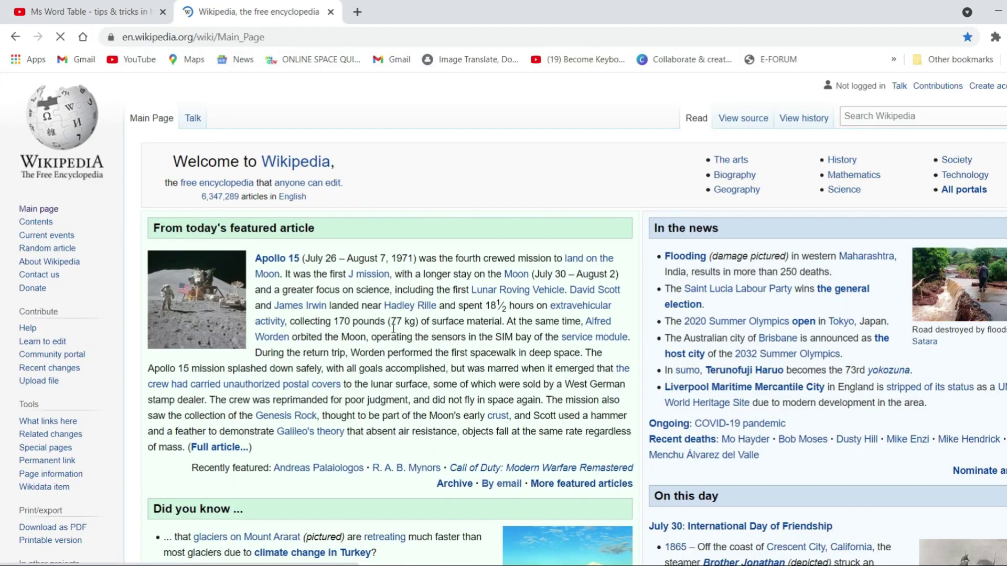
scroll(393, 328, "down", 5)
scroll(390, 326, "down", 5)
scroll(390, 326, "up", 10)
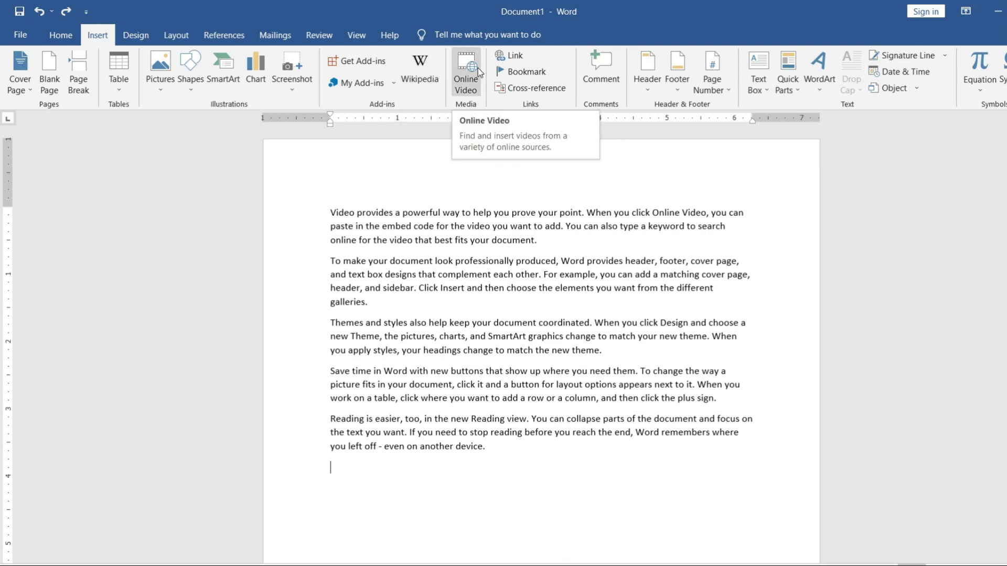
Close the Wikipedia tab and select the Ms Word Table tips video's web address
key("alt+Tab")
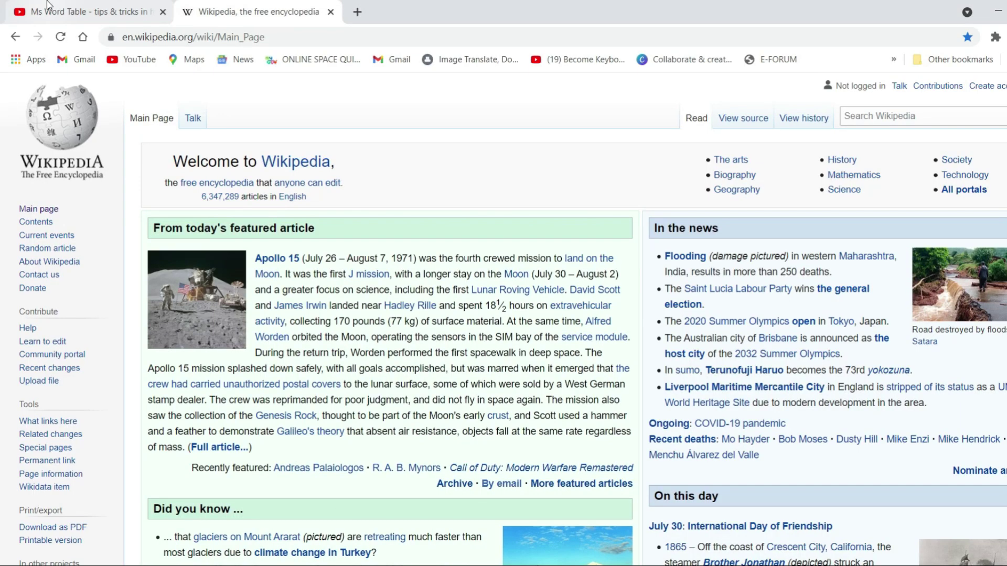
left_click(86, 11)
left_click(330, 12)
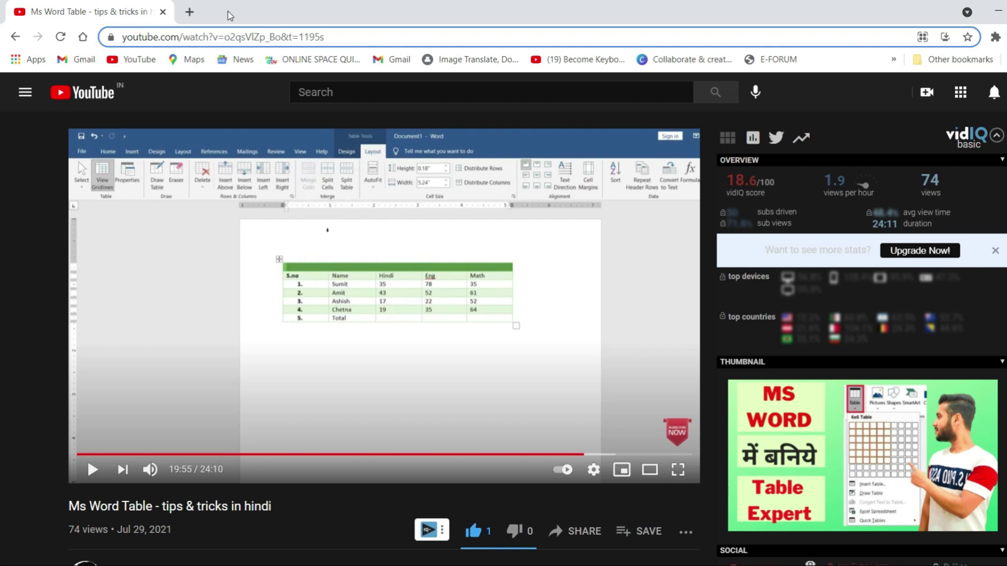
left_click(232, 37)
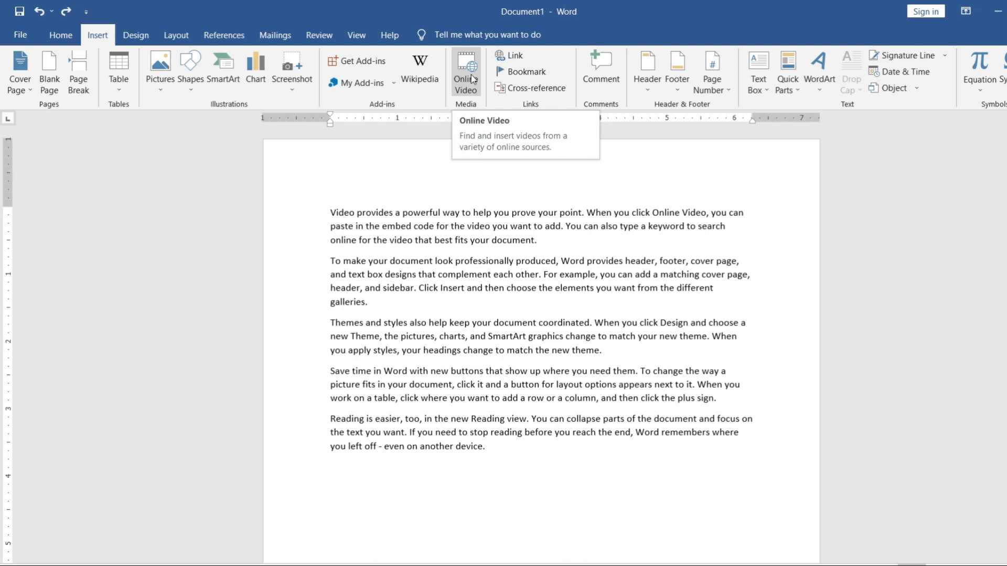
left_click(473, 79)
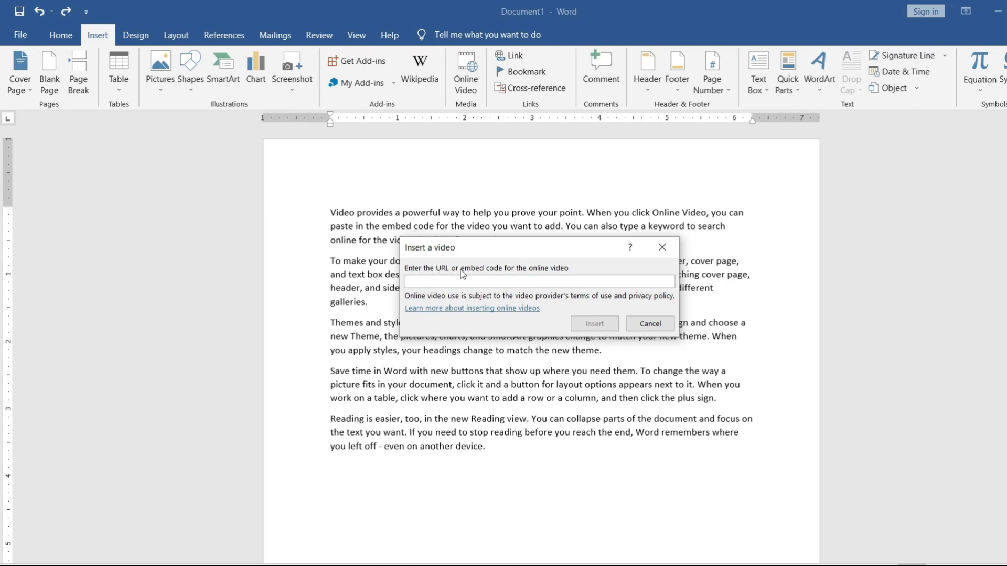
left_click(461, 283)
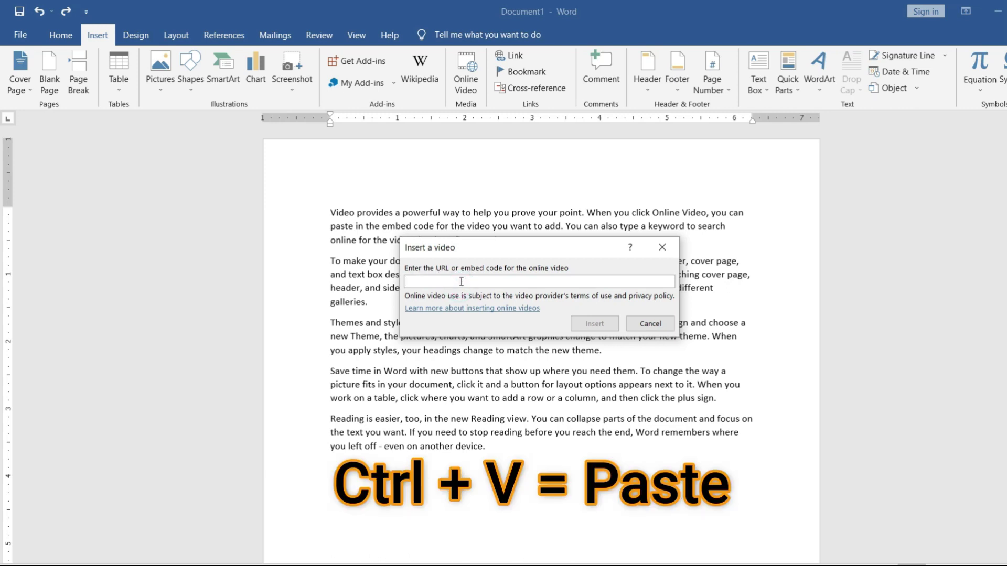
type("https://www.youtube.com/watch?v=o2qsVlZp_Bo&t=1195s")
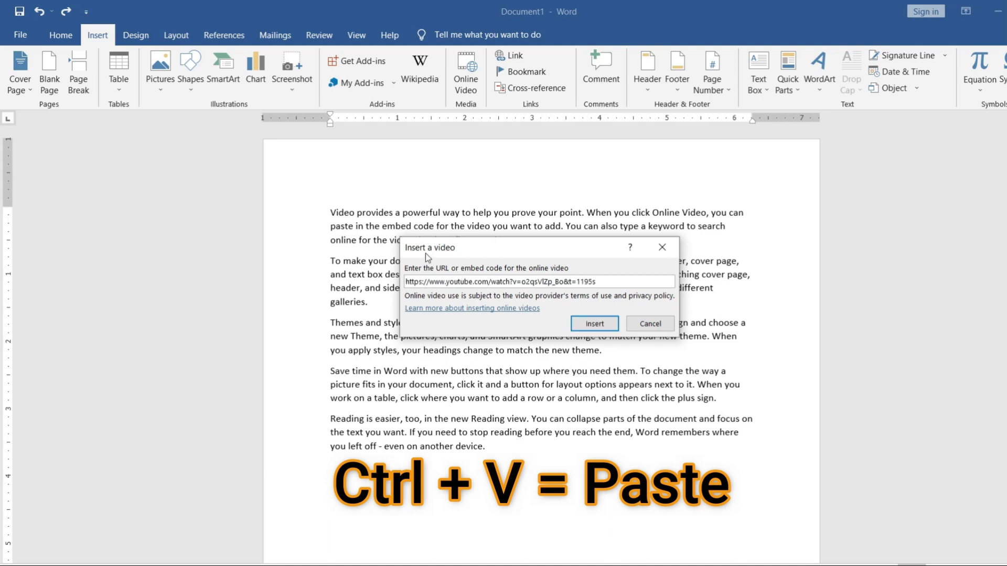
left_click(598, 323)
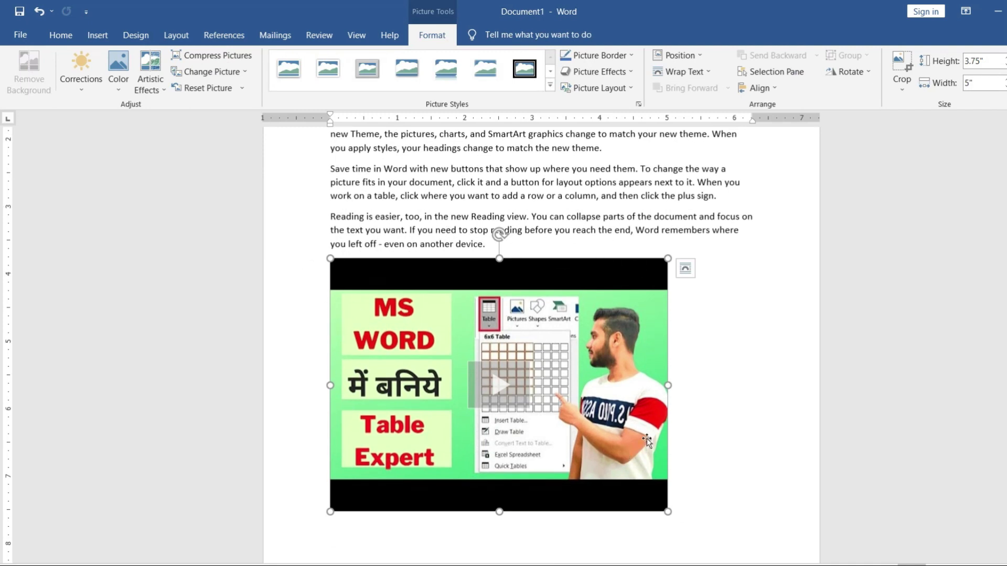
left_click(511, 387)
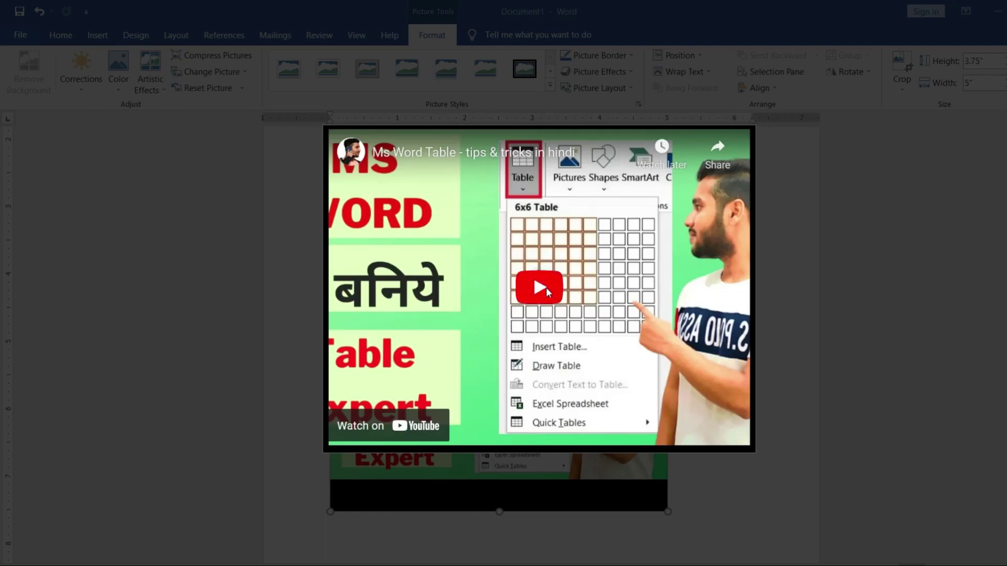
left_click(546, 288)
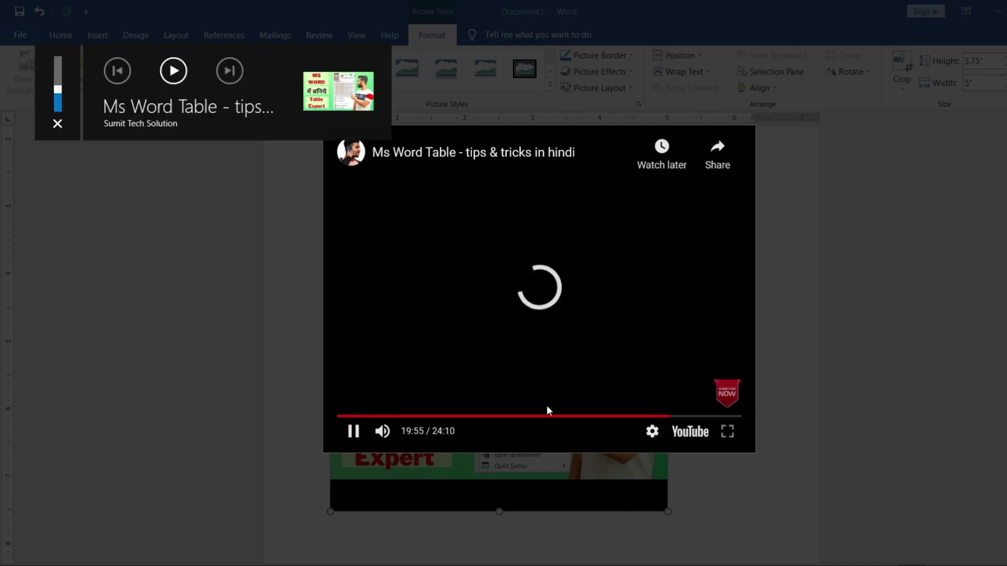
left_click(691, 417)
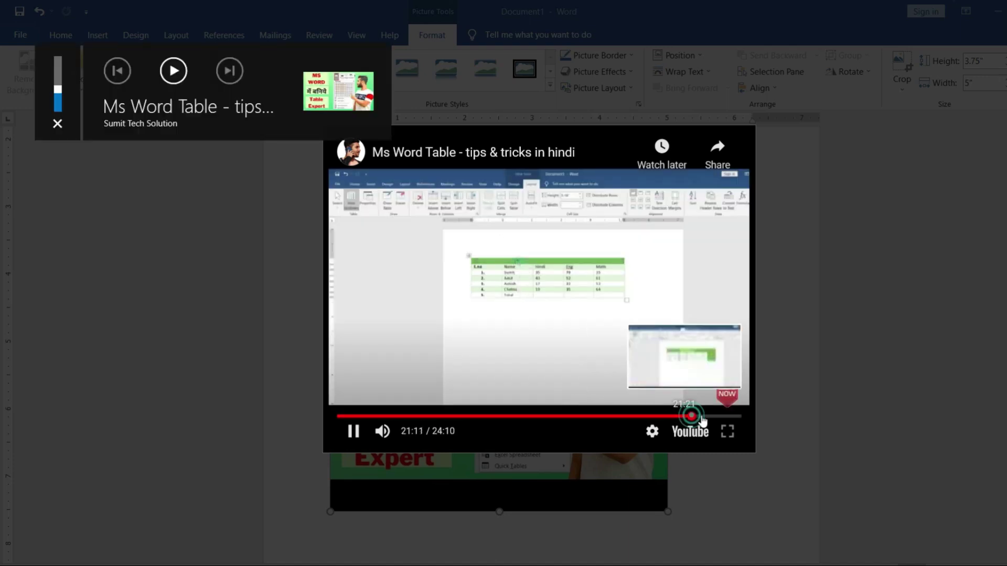
left_click(712, 416)
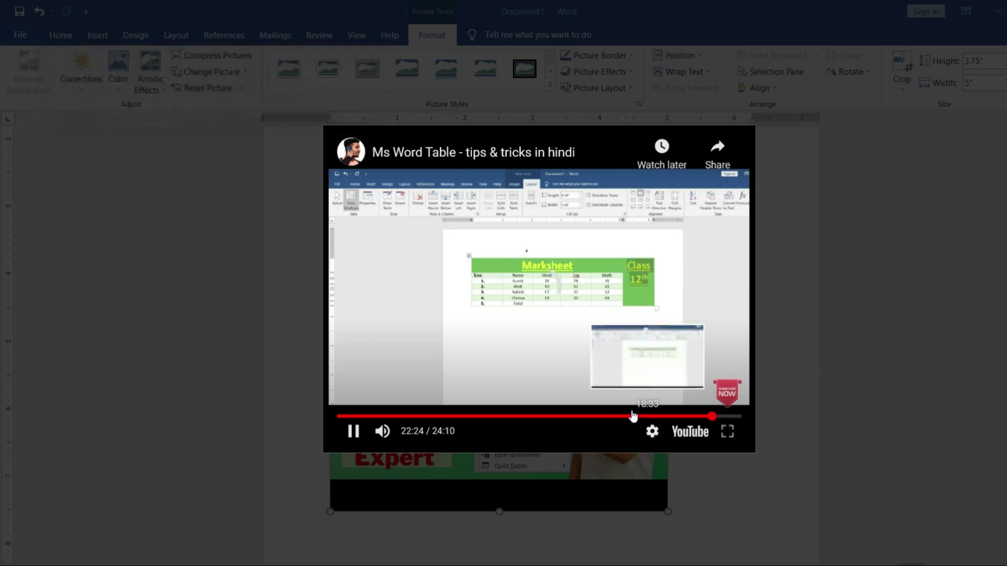
left_click(623, 417)
left_click(511, 416)
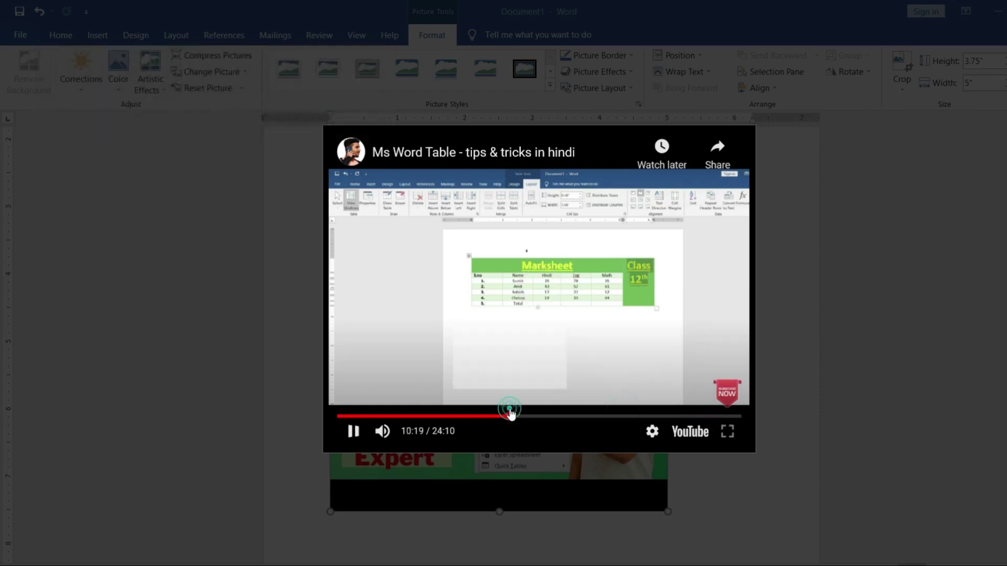
left_click(549, 417)
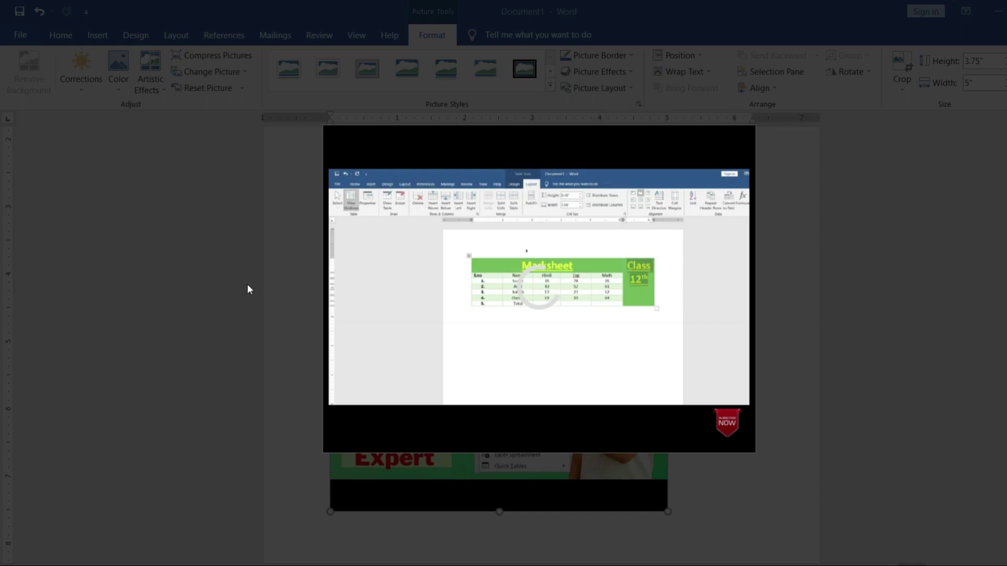
left_click(252, 291)
key("Delete")
key("alt")
key("Escape")
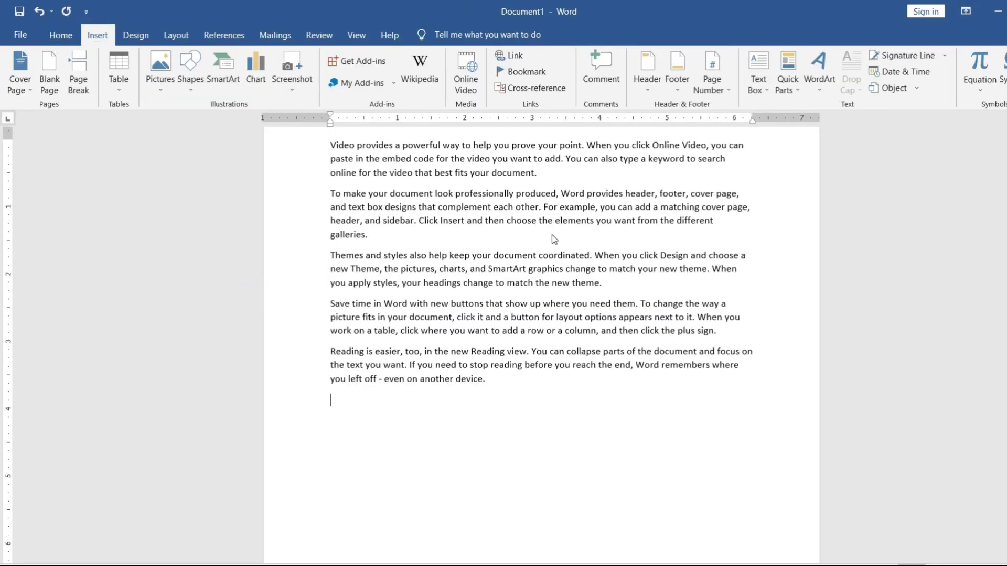
left_click(510, 55)
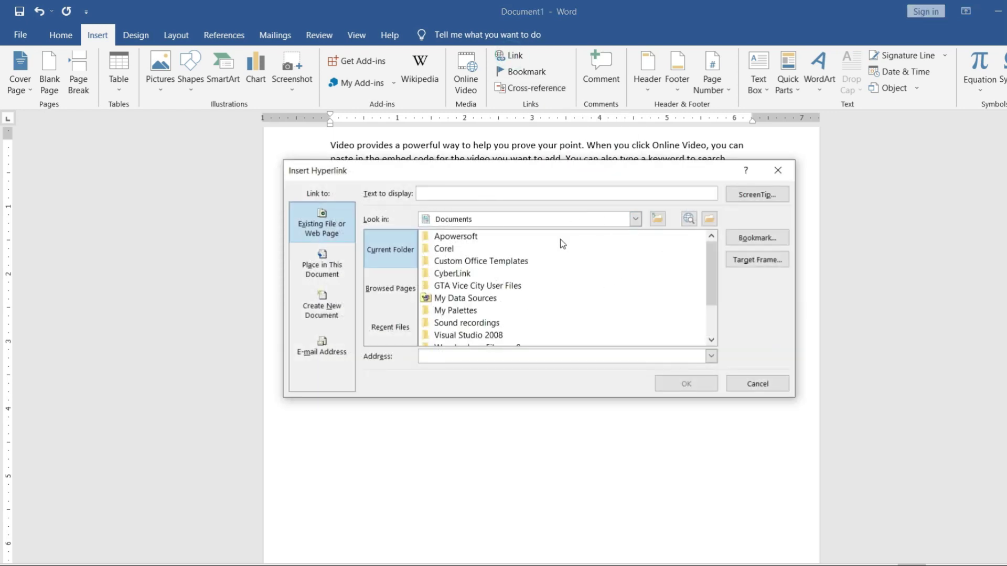
left_click(634, 221)
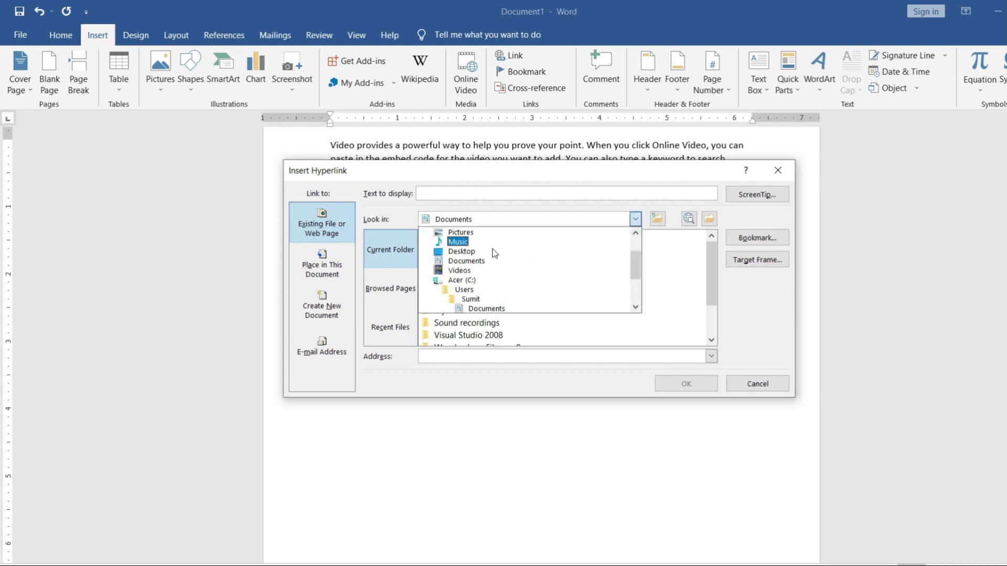
left_click(461, 252)
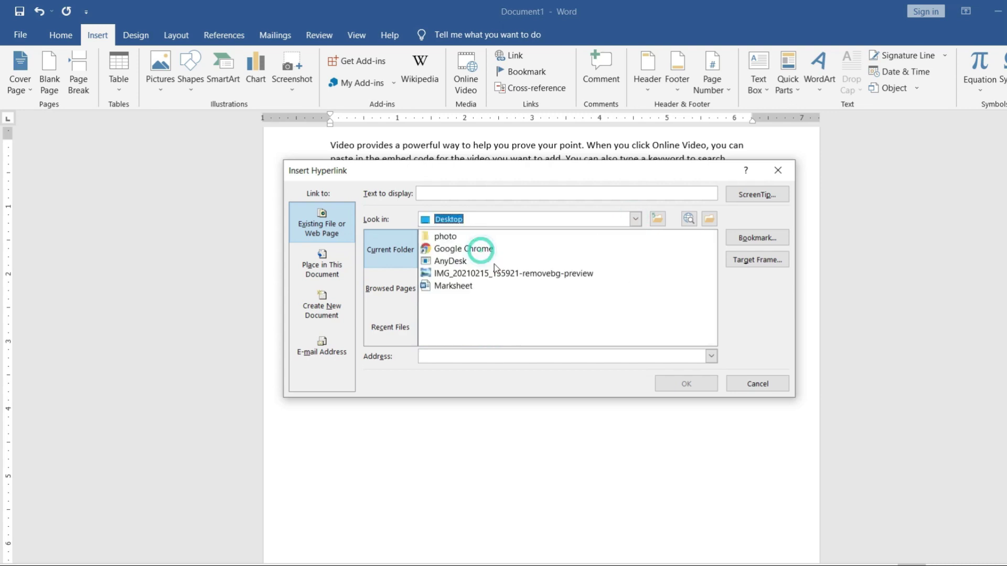
left_click(487, 273)
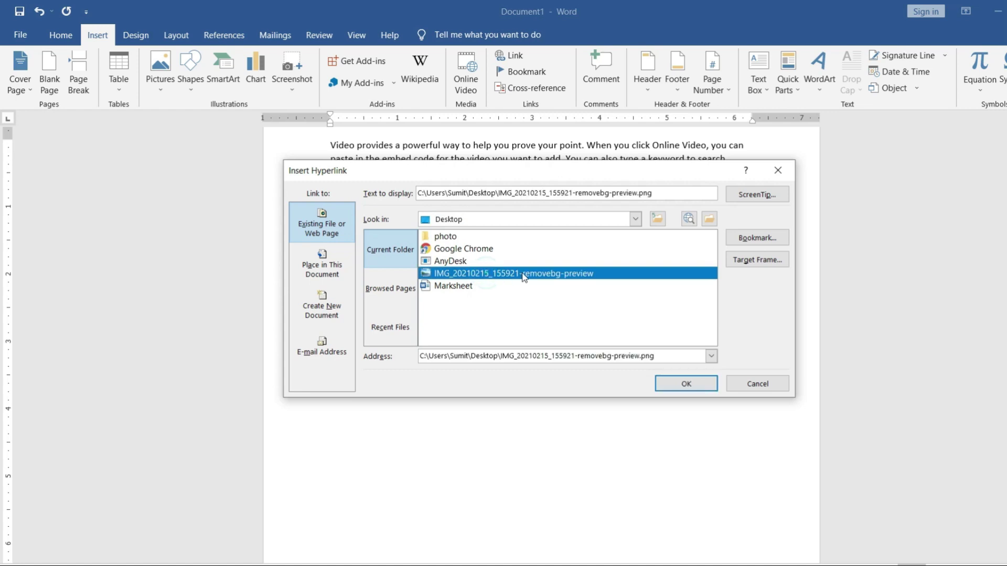
double_click(523, 278)
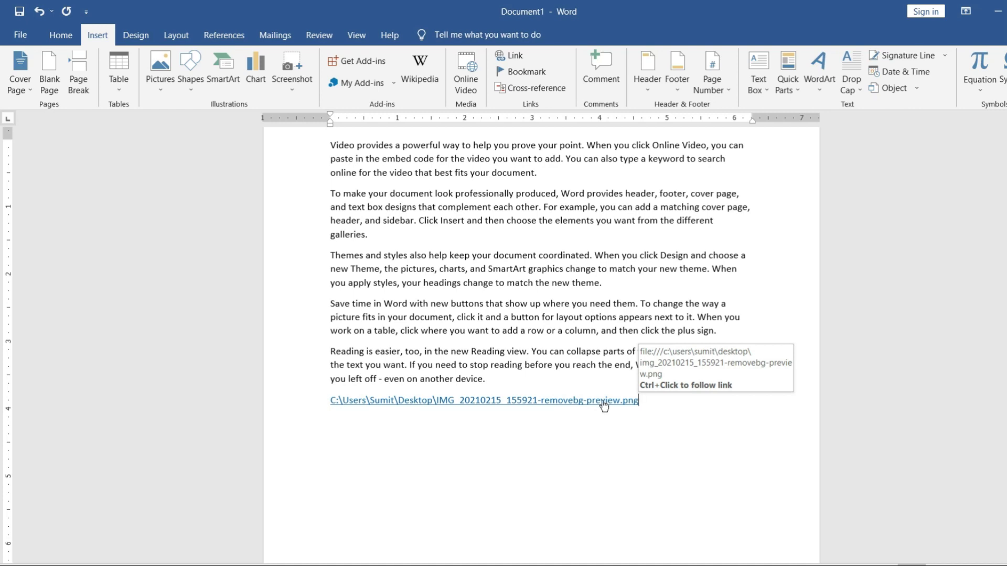
left_click(604, 404, "ctrl")
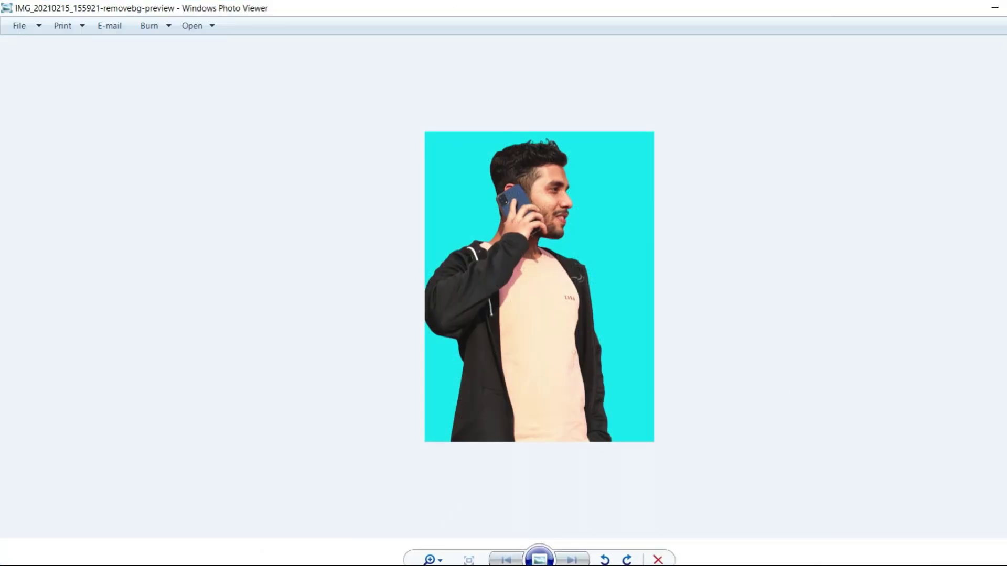
key("alt+F4")
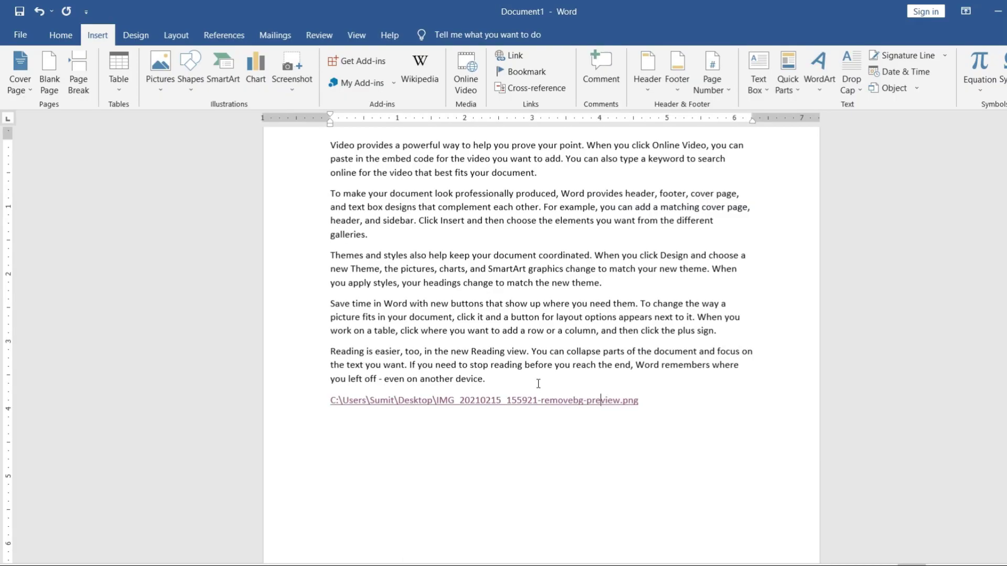
key("ctrl+z")
scroll(538, 383, "up", 2)
left_click(330, 213)
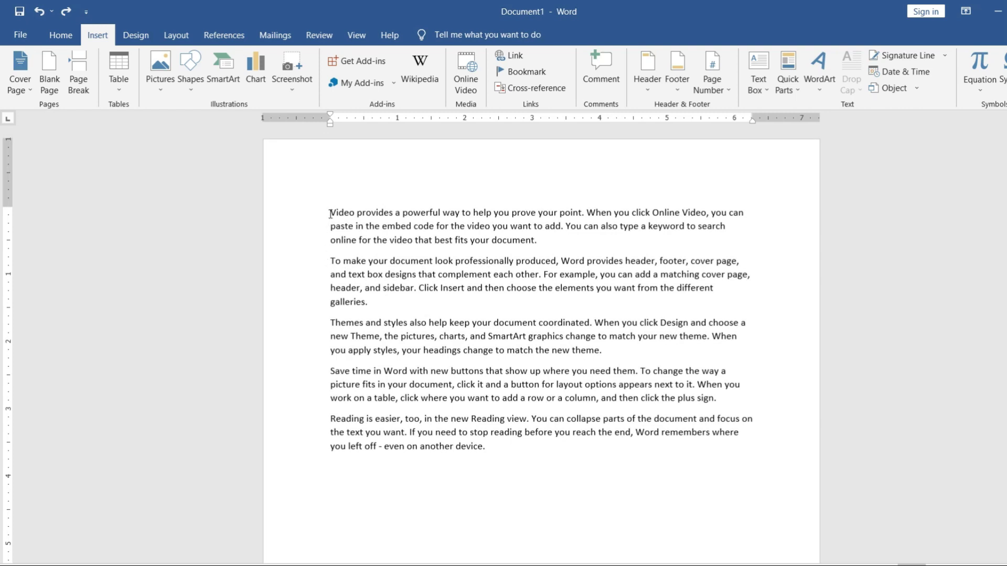
left_click_drag(331, 213, 382, 213)
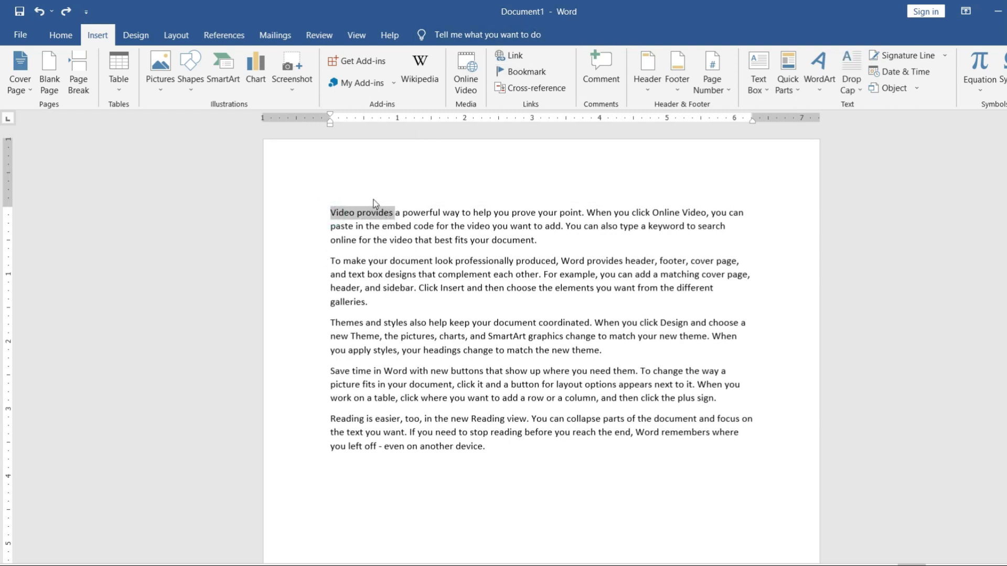
left_click(512, 56)
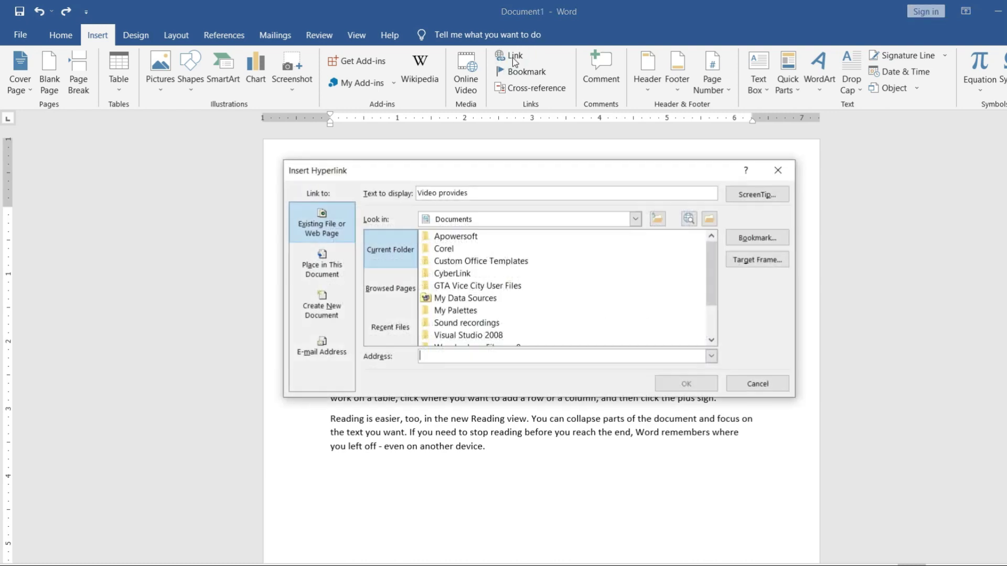
left_click(635, 221)
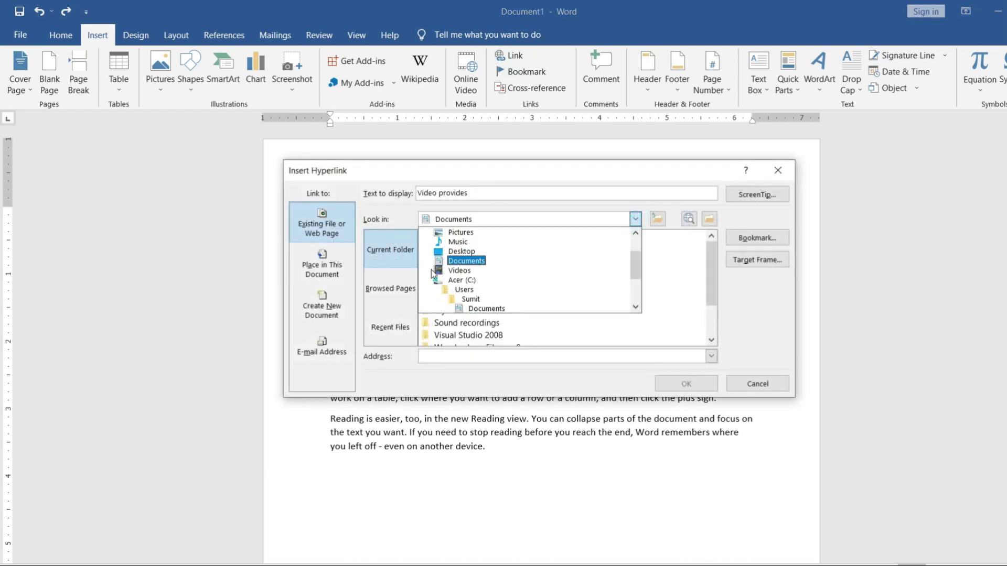
left_click(464, 252)
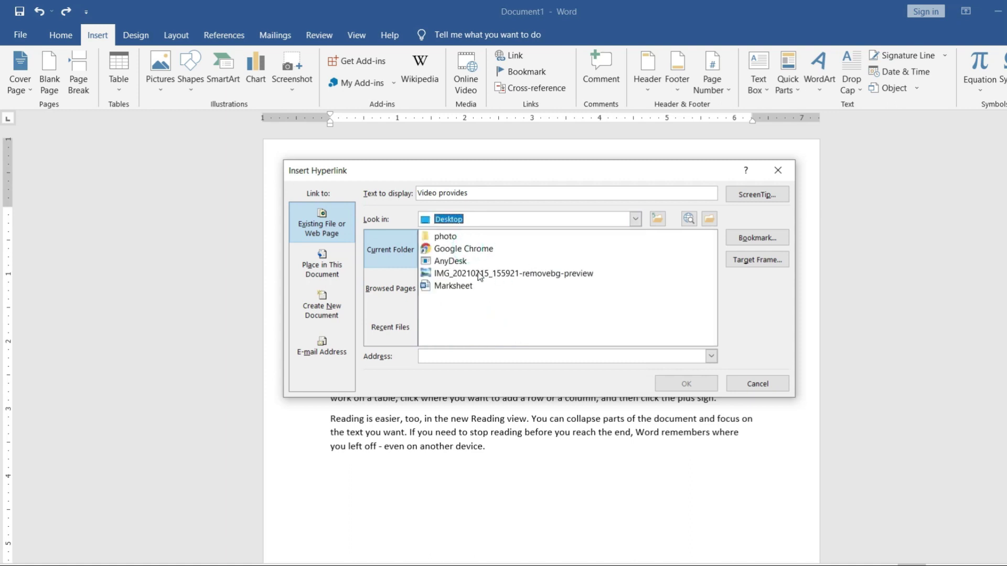
left_click(480, 273)
left_click(699, 386)
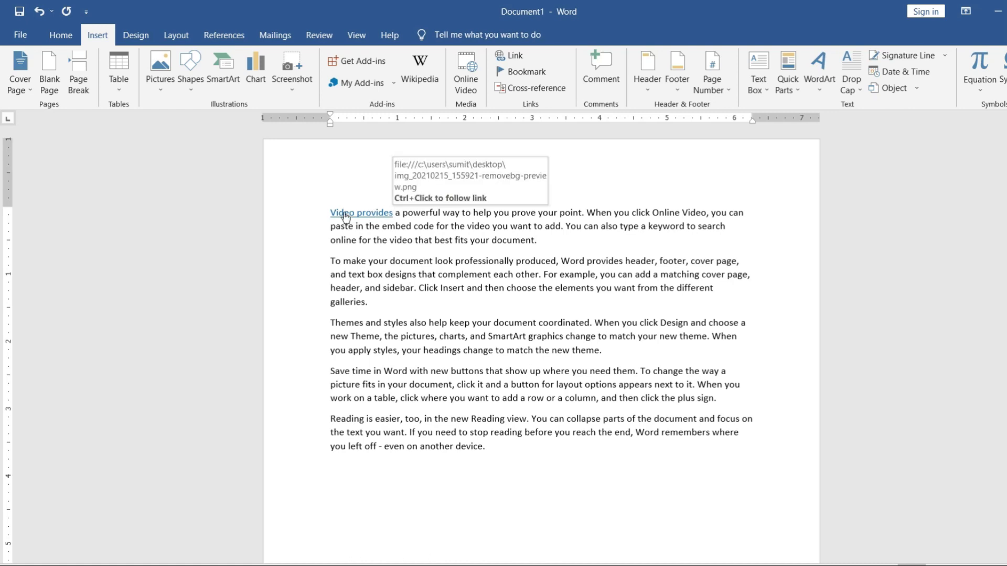
left_click(344, 215, "ctrl")
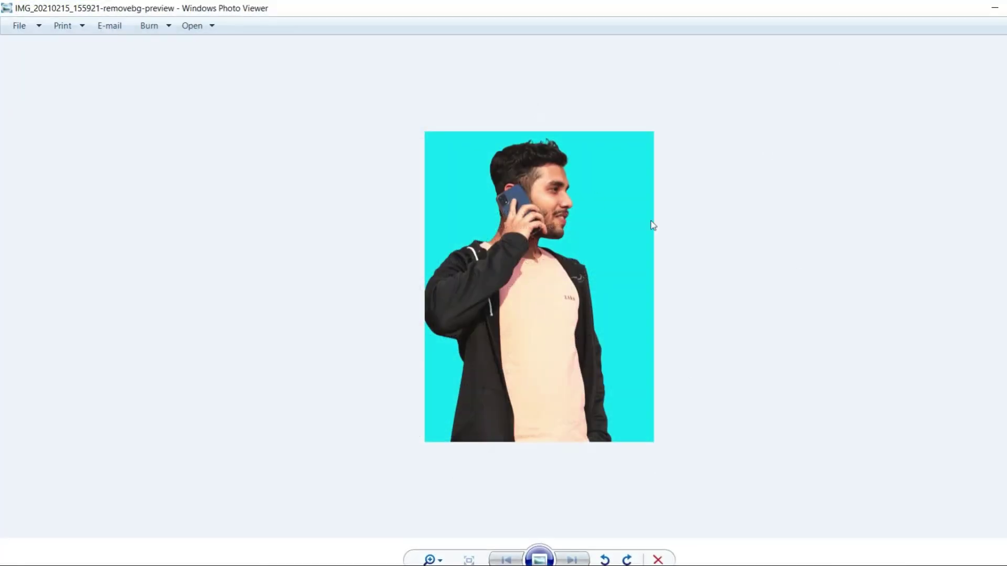
key("alt+F4")
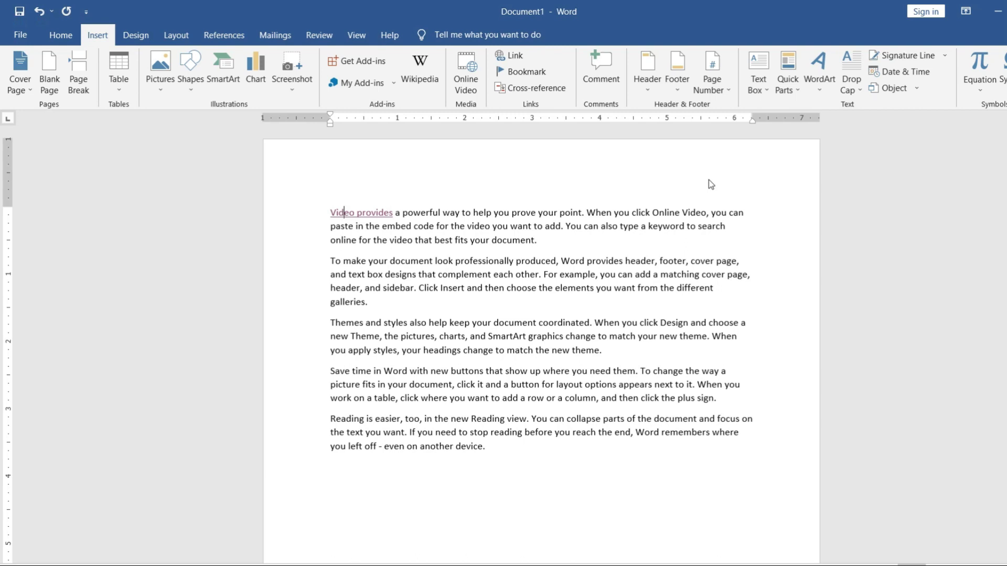
key("ctrl+z")
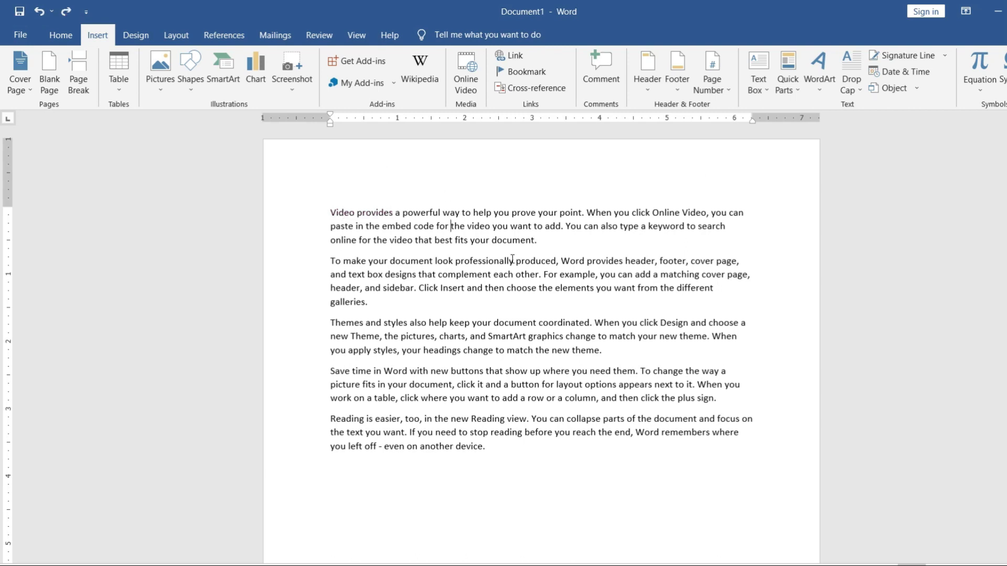
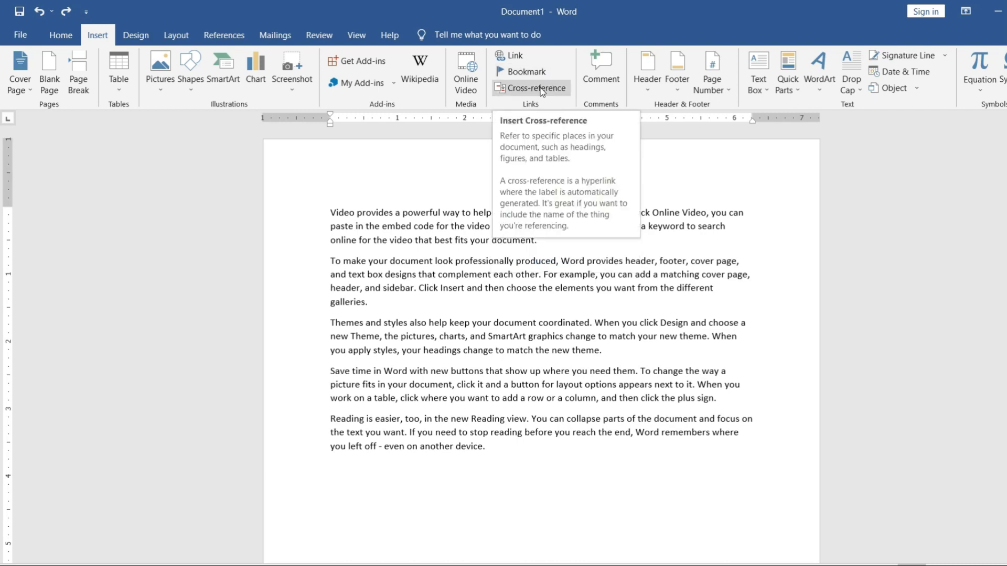
Make 'Video provides a powerful' a Heading 2 on its own line
left_click(61, 35)
left_click_drag(332, 214, 442, 214)
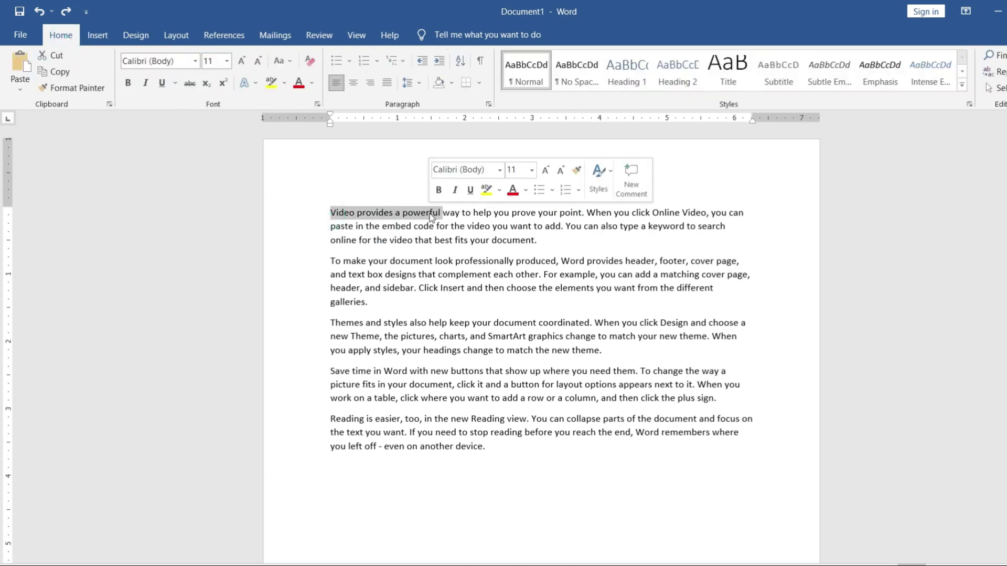
left_click(687, 77)
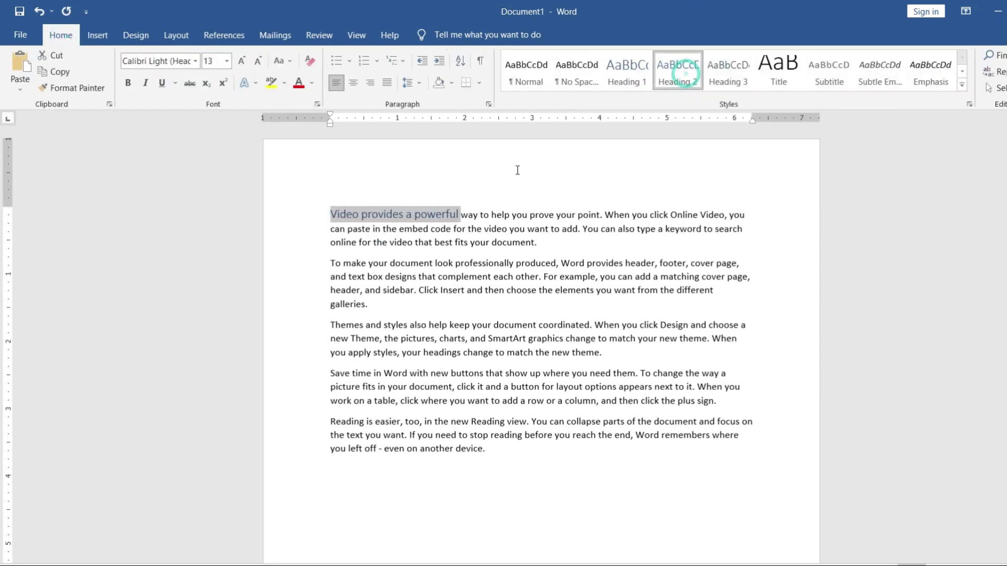
left_click(489, 242)
left_click(459, 214)
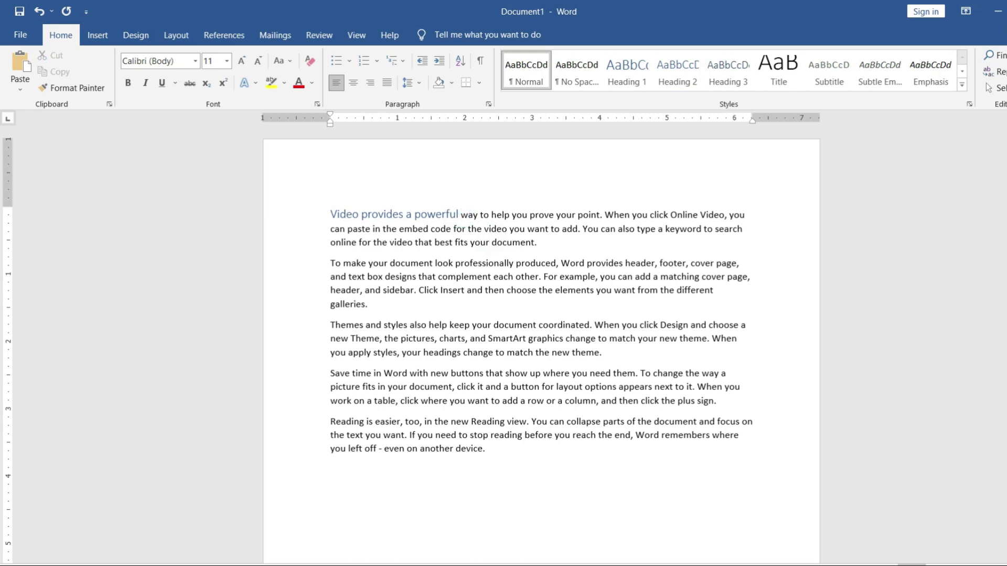
key("Return")
Make 'Themes and styles also' a Heading 2 on its own line
scroll(329, 279, "down", 3)
left_click(330, 217)
left_click_drag(329, 280, 444, 280)
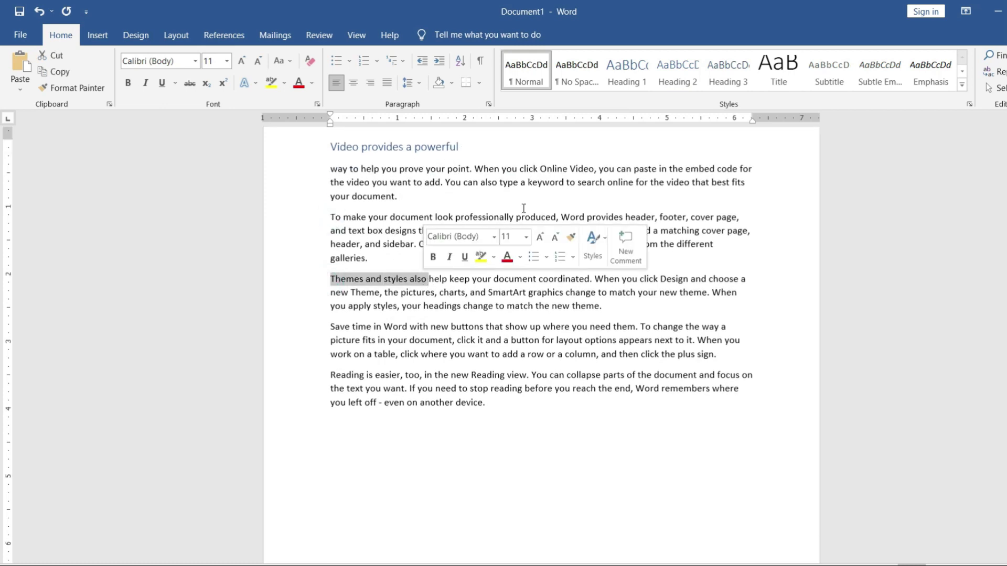
left_click(678, 73)
left_click(444, 280)
key("Return")
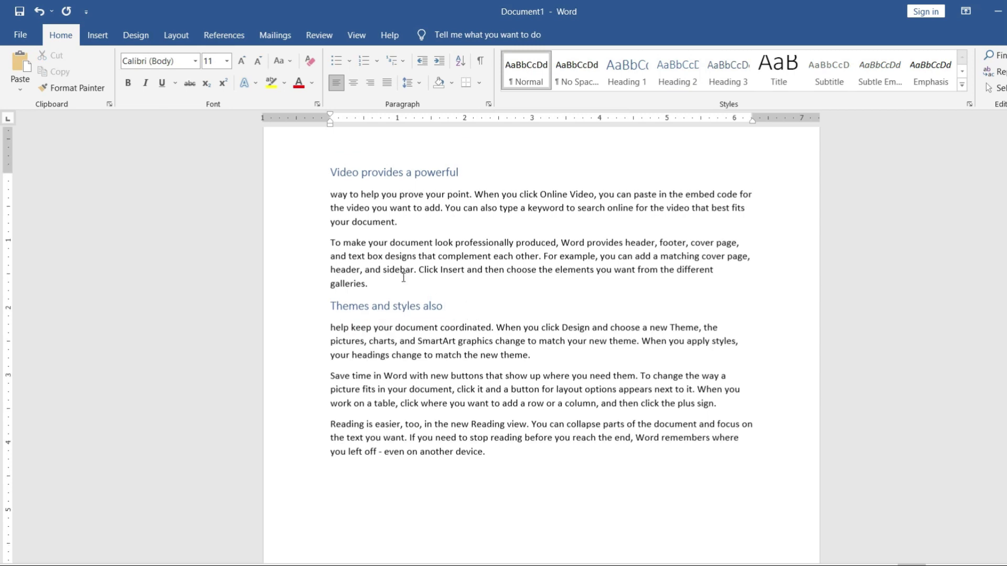
Review both headings and put the insertion point before 'Themes and styles also'
scroll(404, 278, "up", 1)
left_click(322, 180)
left_click_drag(331, 315, 443, 315)
left_click(474, 313)
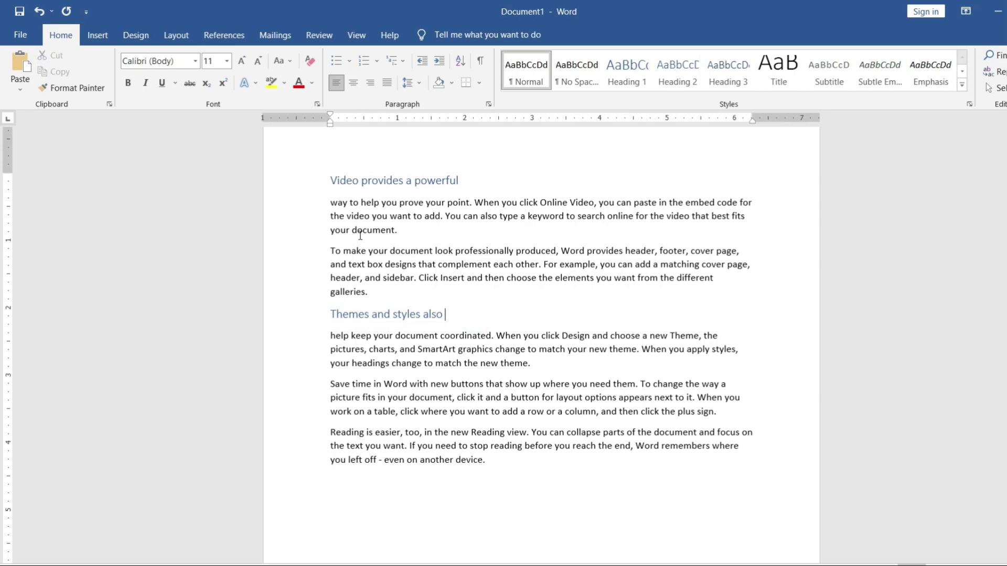
left_click(377, 297)
left_click(329, 314)
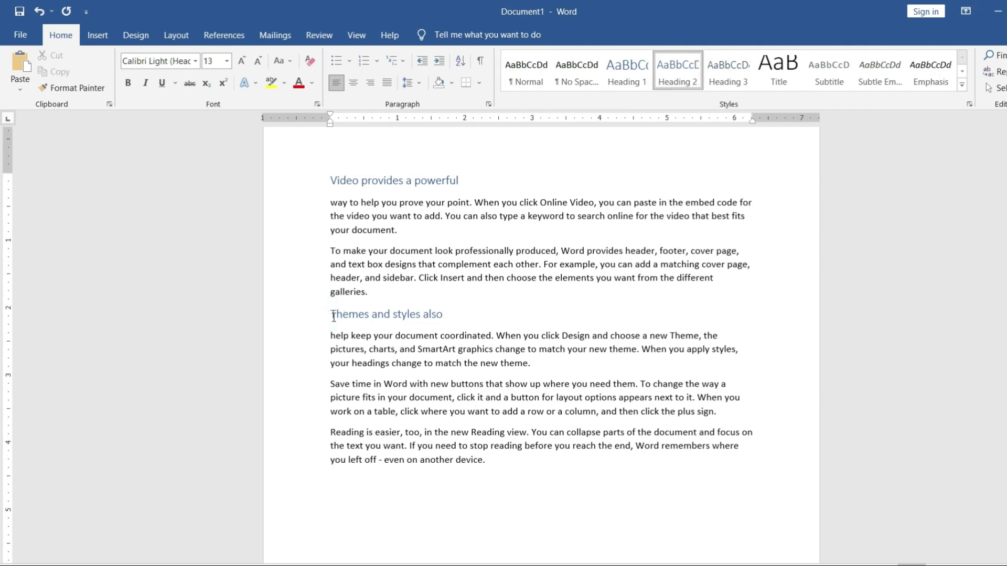
left_click_drag(330, 314, 488, 461)
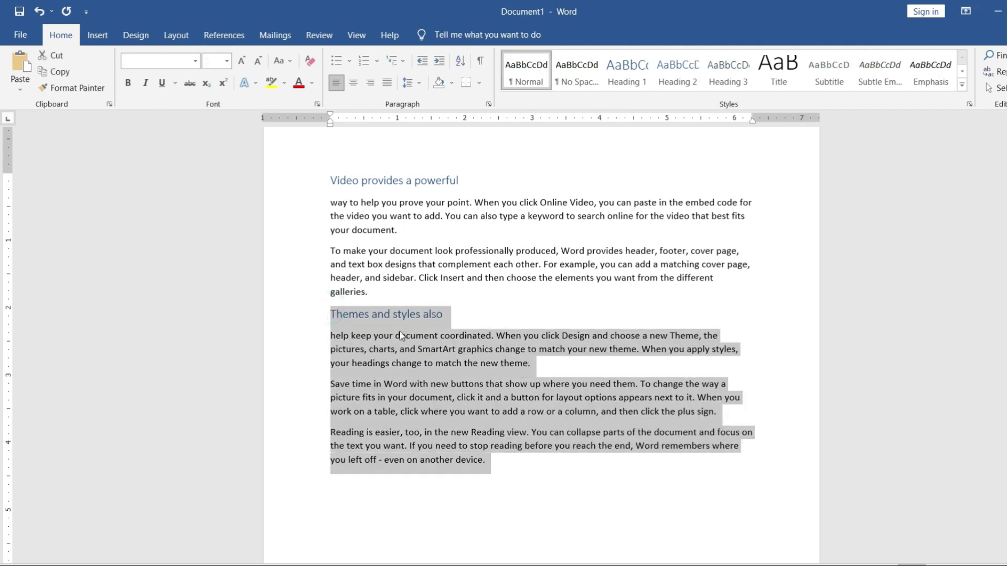
left_click(399, 336)
left_click(330, 316)
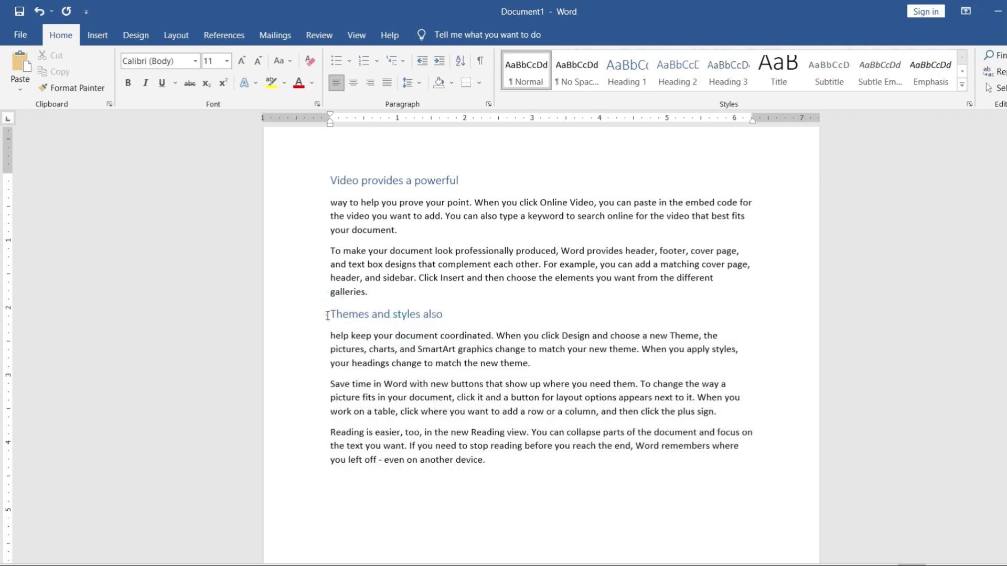
left_click(98, 35)
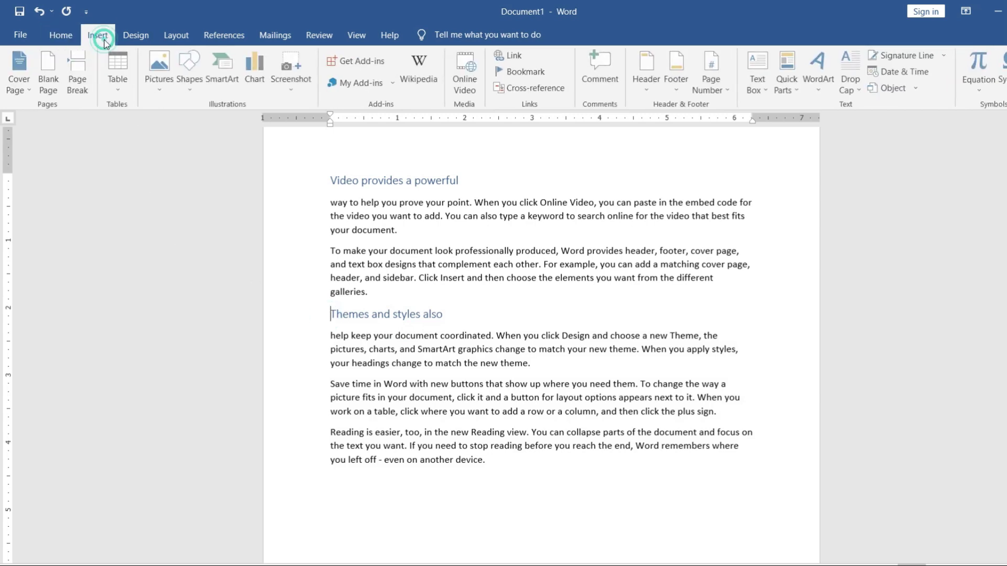
Insert a page break before the 'Themes and styles also' heading
left_click(79, 74)
scroll(420, 356, "up", 10)
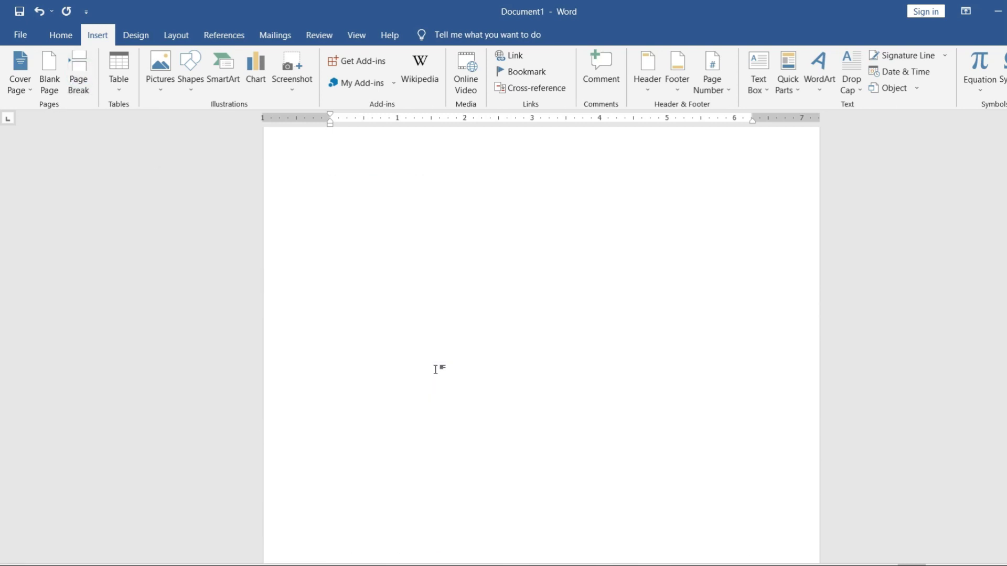
scroll(505, 460, "down", 5)
scroll(514, 479, "up", 5)
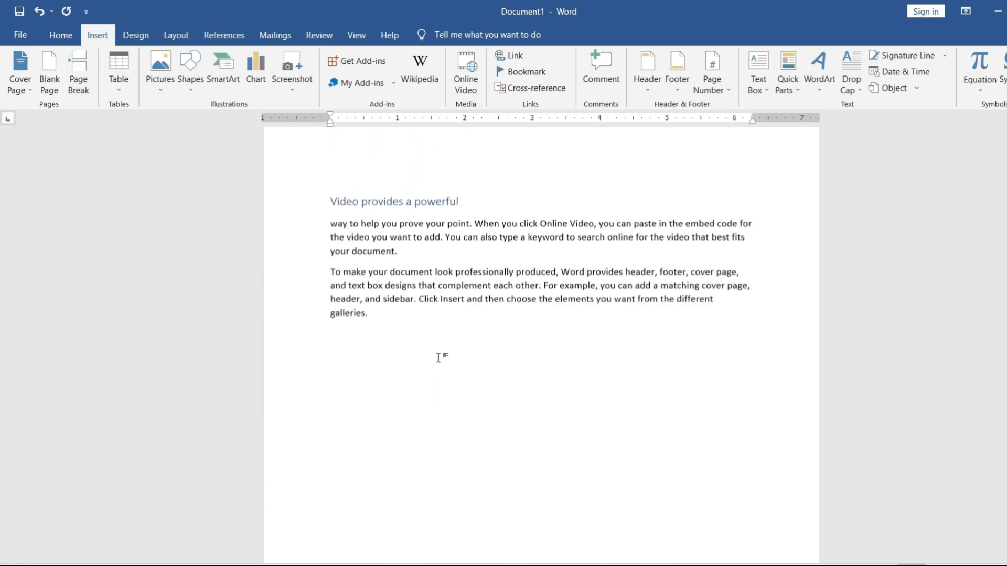
Insert a page break before 'Video provides a powerful', leaving page one blank
left_click(327, 214)
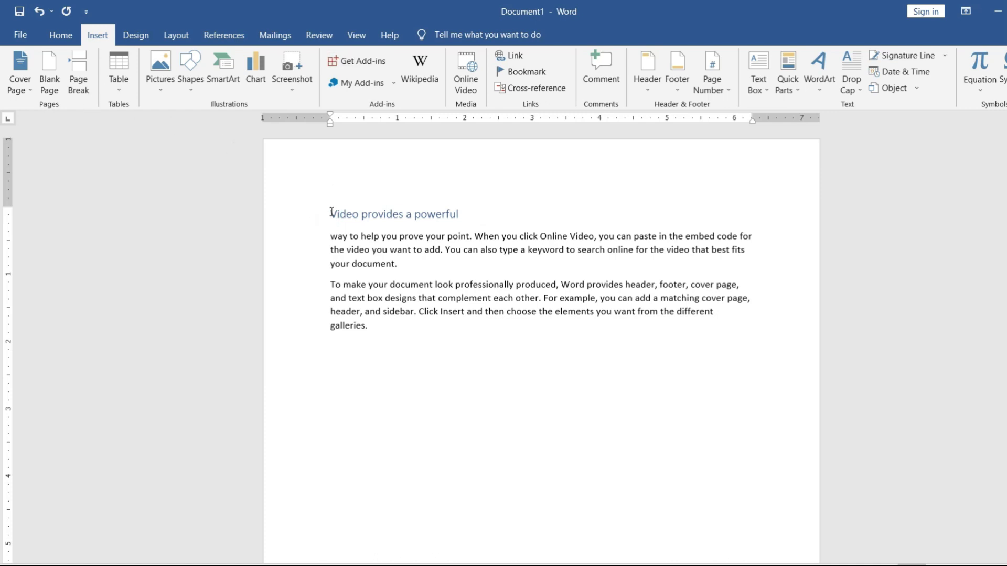
left_click(79, 79)
scroll(416, 340, "down", 10)
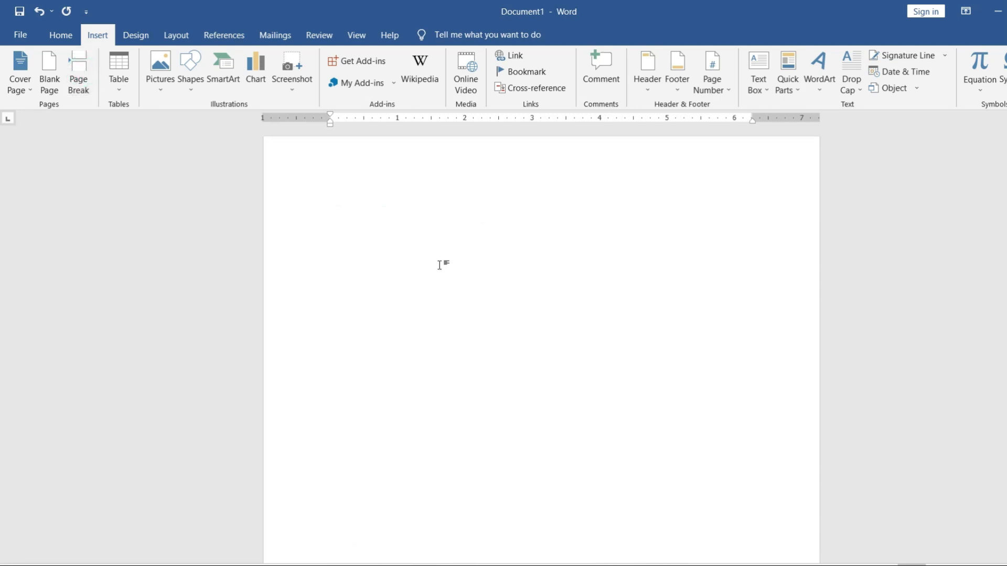
scroll(454, 257, "down", 5)
scroll(459, 276, "down", 5)
scroll(458, 281, "down", 5)
scroll(472, 315, "down", 5)
scroll(486, 337, "up", 5)
scroll(488, 337, "up", 10)
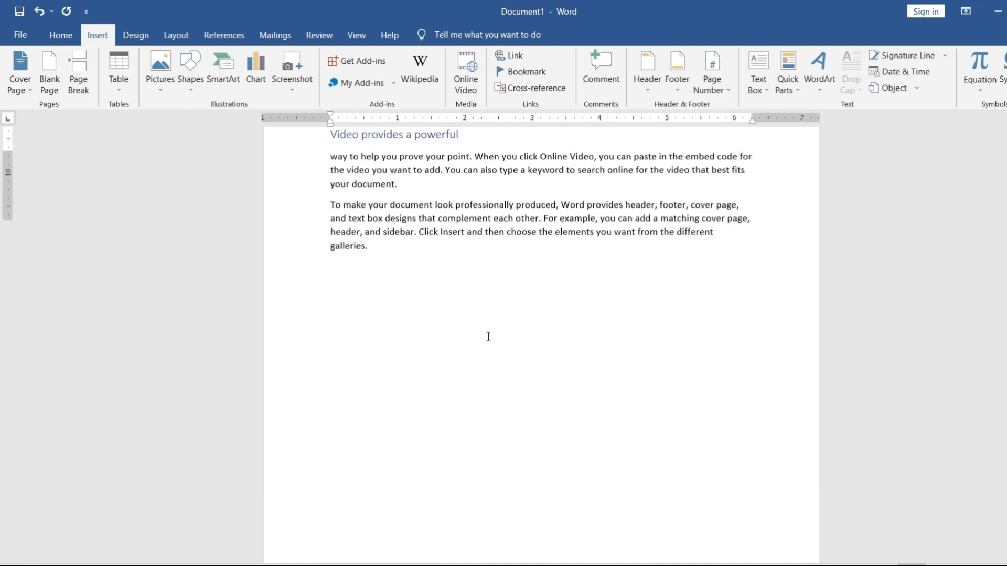
Insert hyperlinked Heading cross-references to 'Video provides a powerful' and 'Themes and styles also' on separate lines
left_click(553, 92)
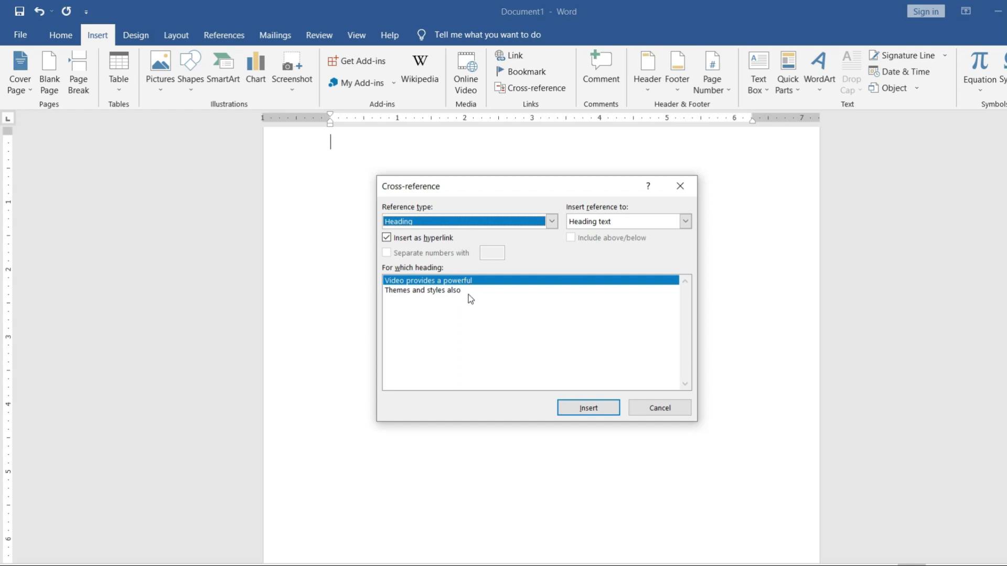
left_click(551, 220)
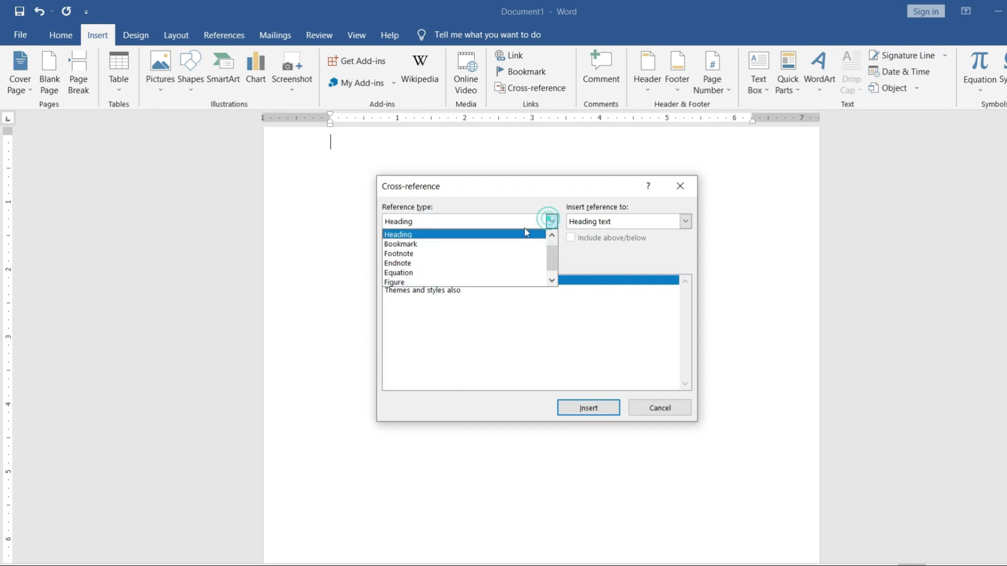
left_click(433, 236)
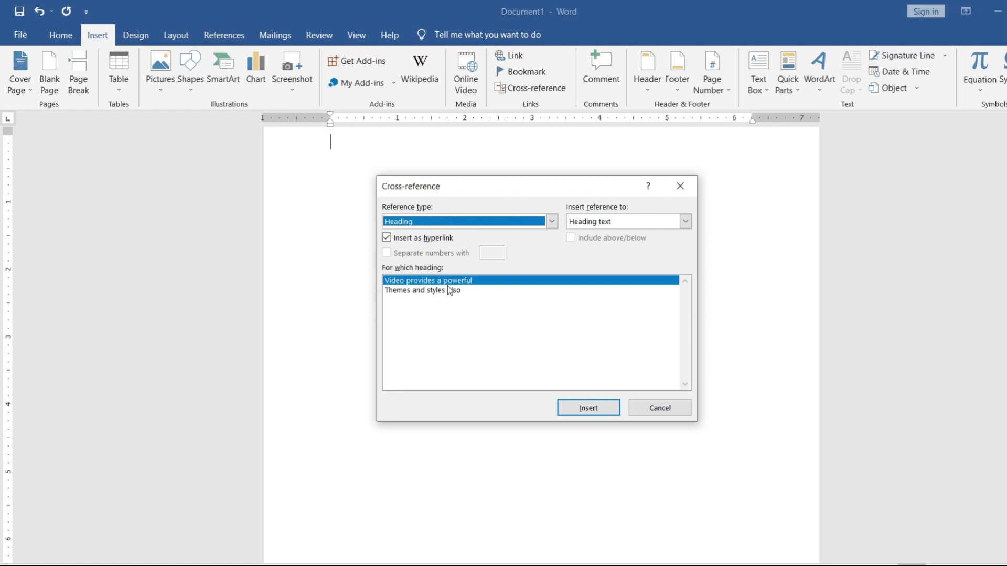
left_click(590, 413)
key("Return")
left_click(421, 291)
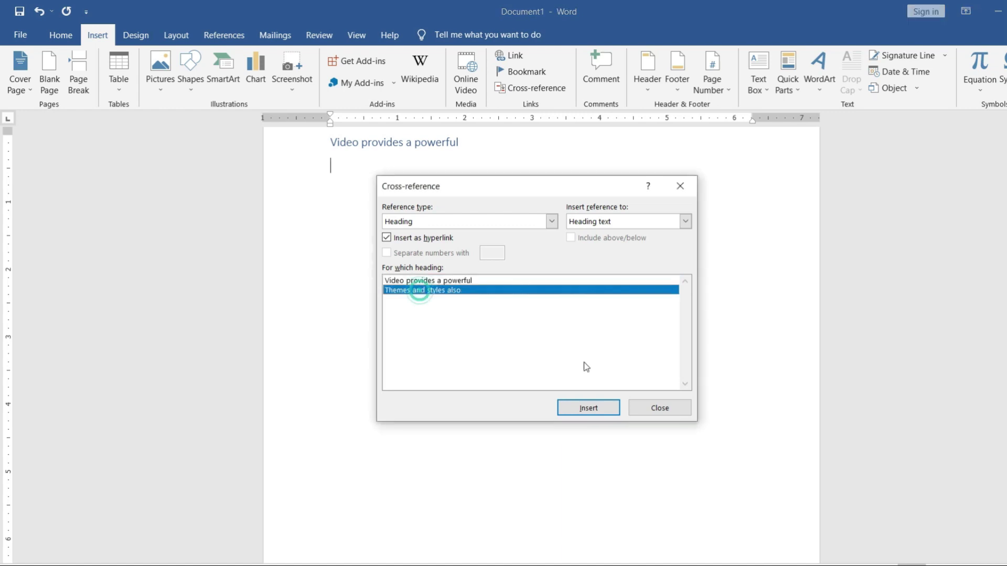
left_click(588, 408)
left_click(681, 185)
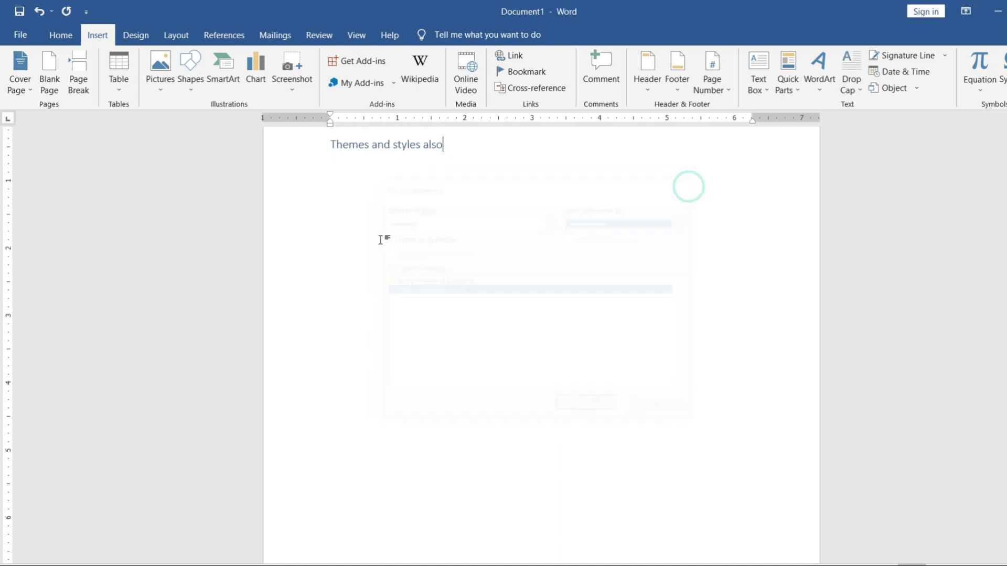
scroll(377, 233, "up", 2)
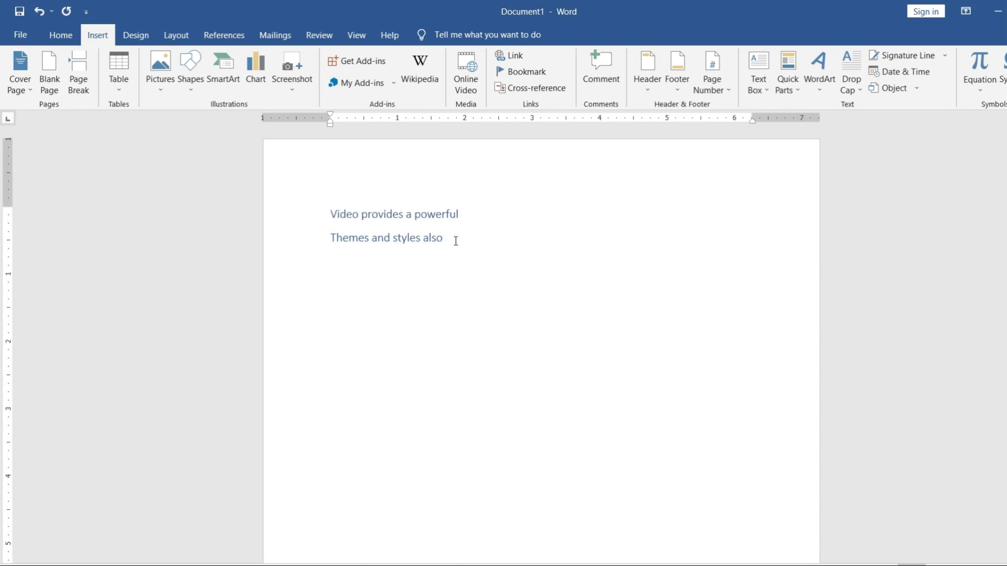
left_click(415, 246, "ctrl")
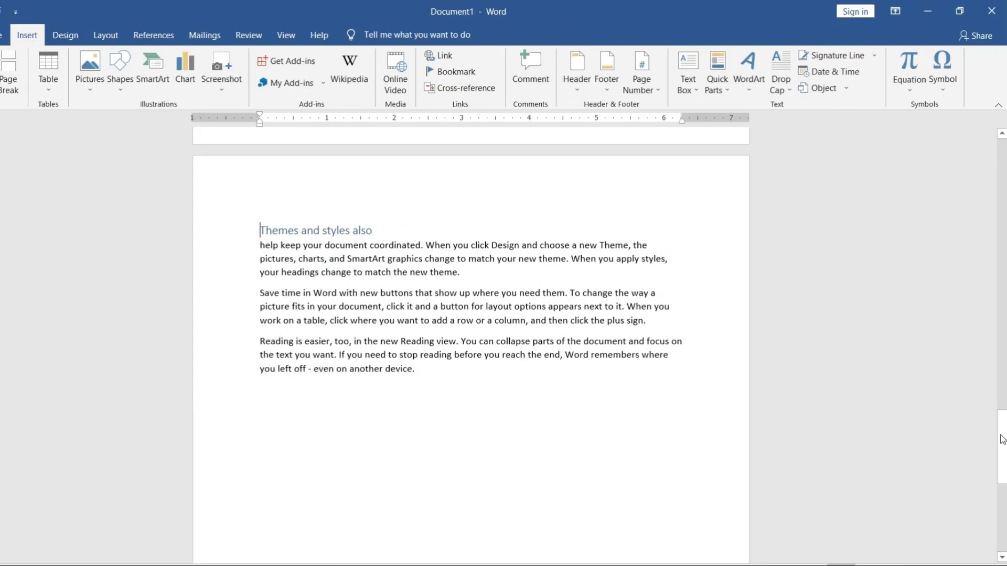
left_click_drag(994, 424, 999, 152)
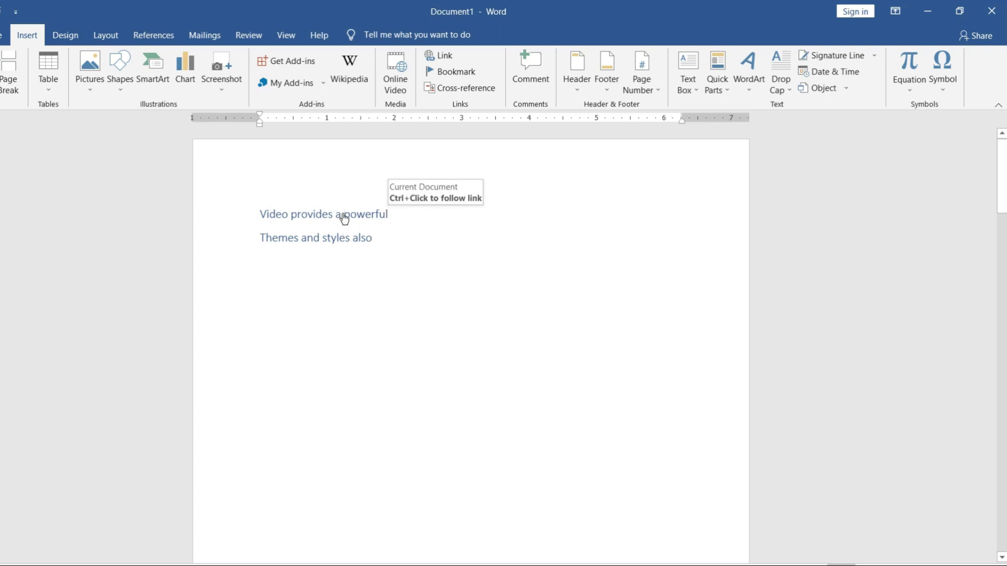
left_click(344, 219, "ctrl")
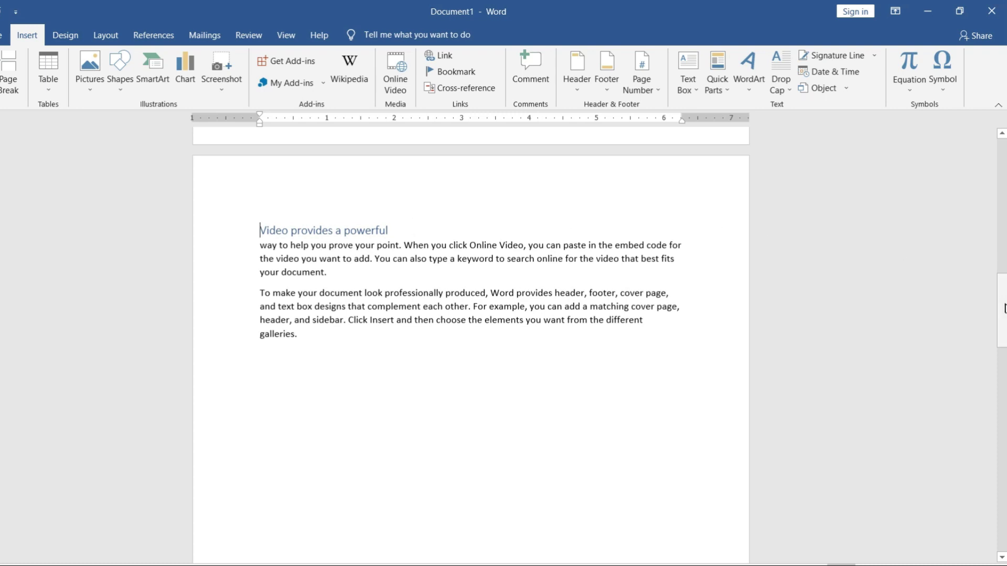
left_click_drag(1005, 309, 1005, 155)
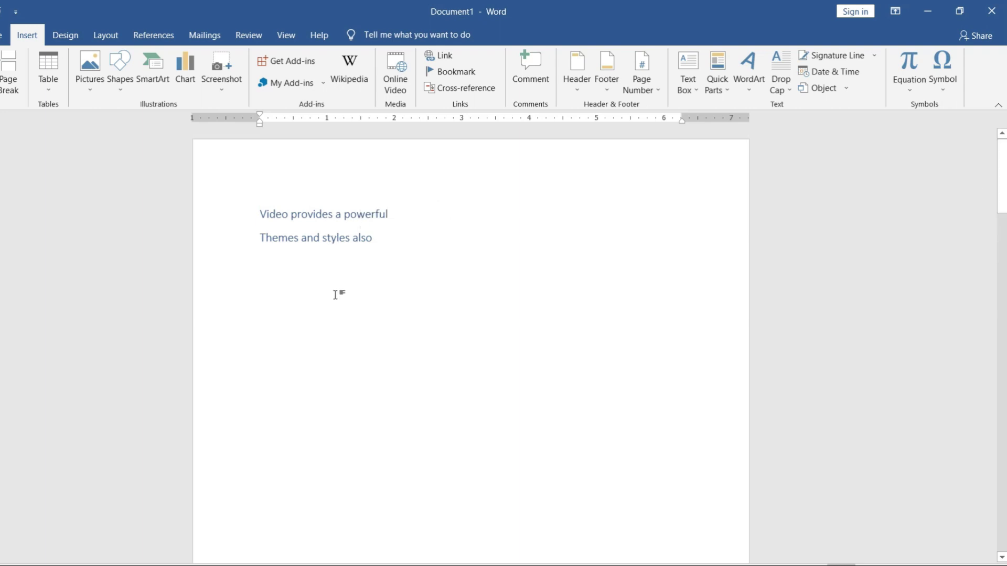
Add an 'INDEX' line above the links and give it a heading style
left_click(254, 209)
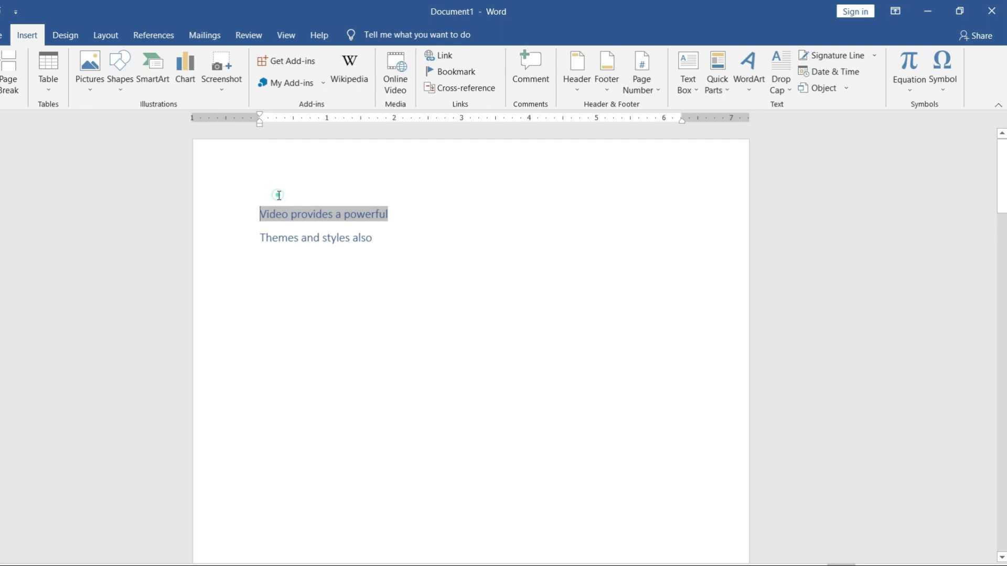
left_click(253, 214)
key("Return")
type("EX")
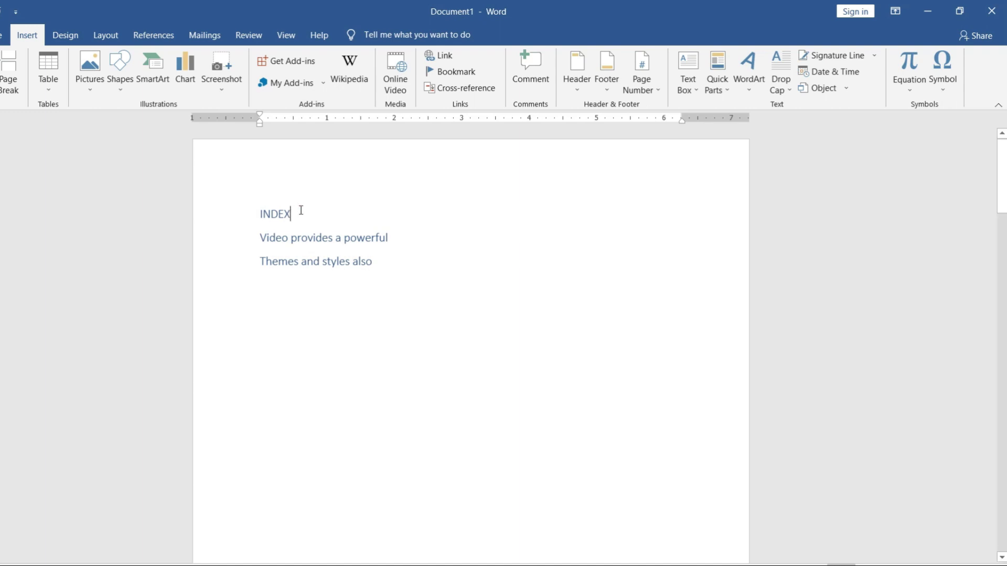
double_click(294, 212)
left_click(62, 36)
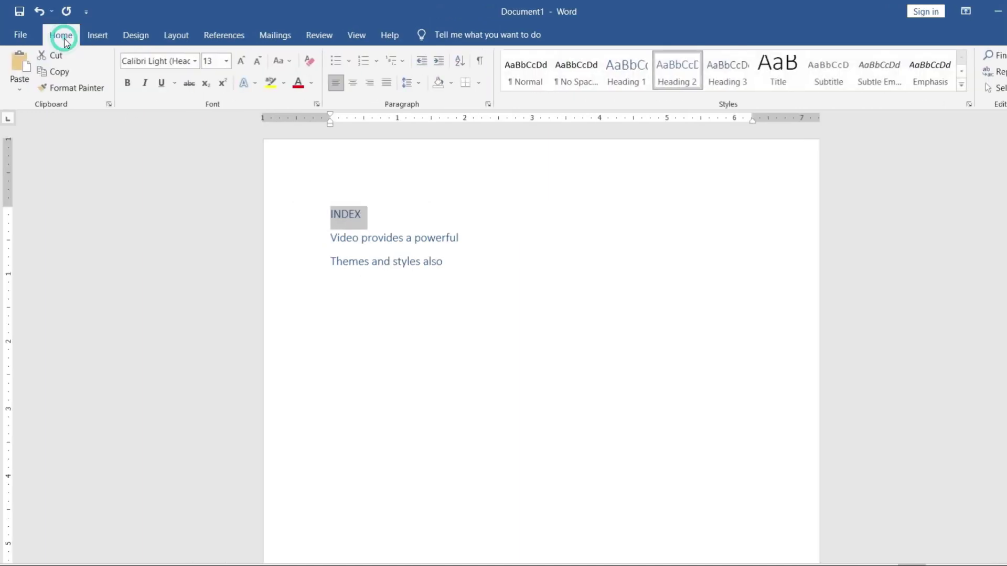
left_click(621, 76)
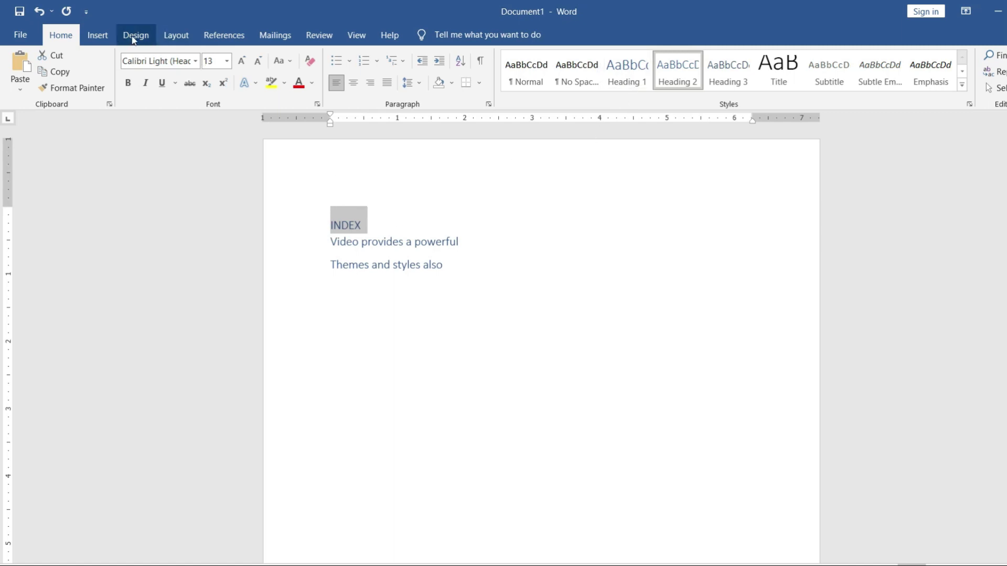
Follow the 'Themes and styles also' link and place the caret at that heading's end
left_click(98, 35)
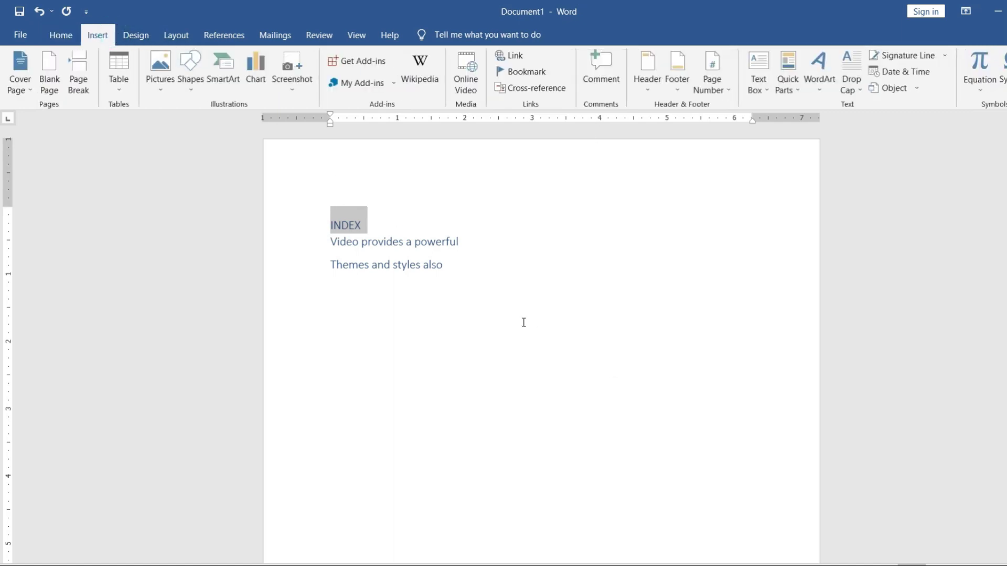
left_click(522, 320)
left_click(383, 265)
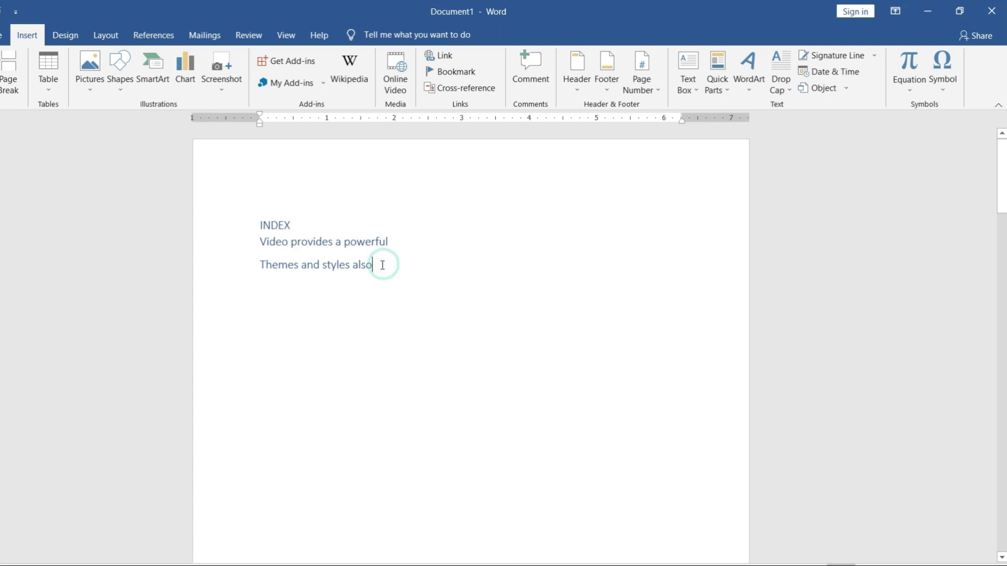
triple_click(328, 271)
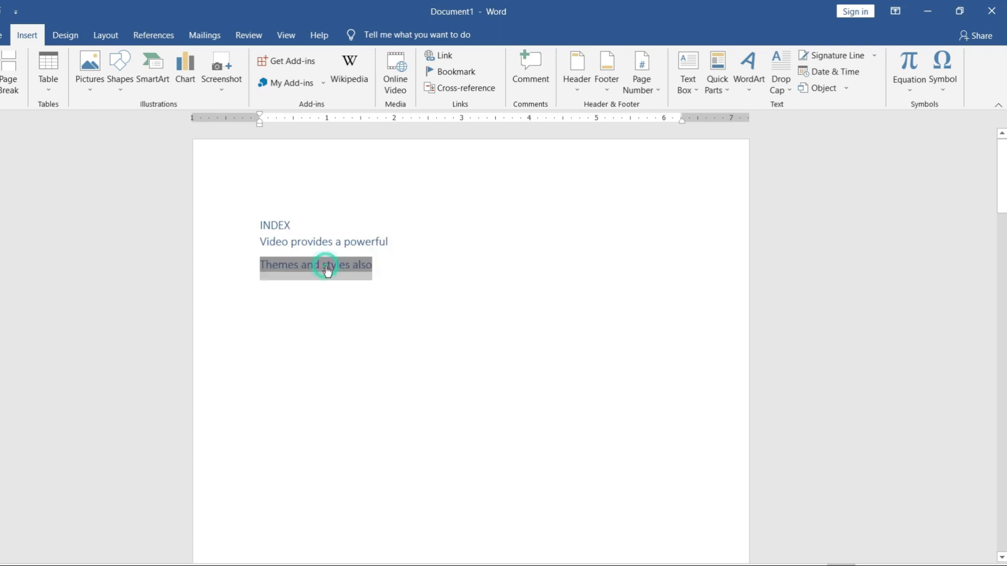
left_click(378, 276)
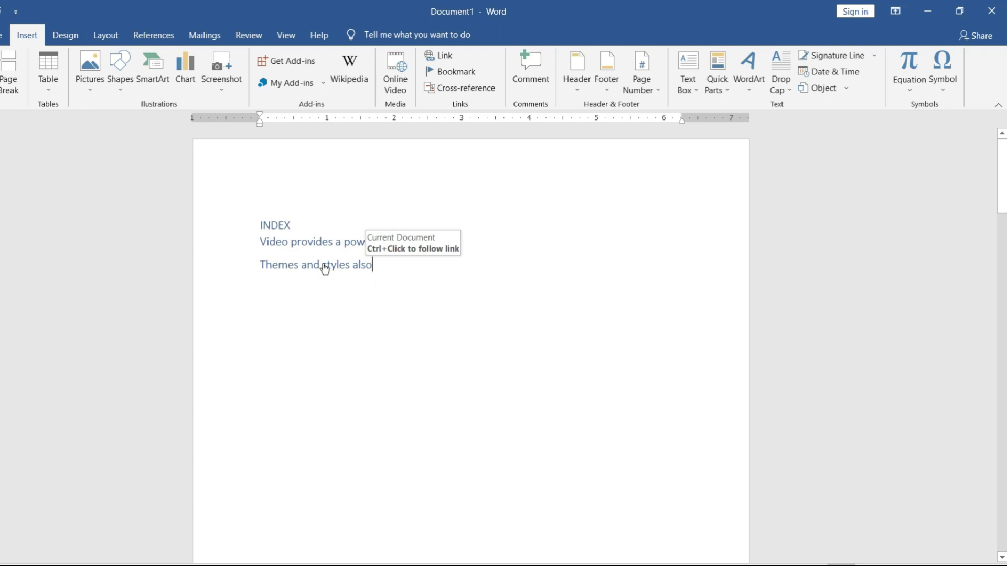
left_click(325, 269, "ctrl")
left_click(378, 229)
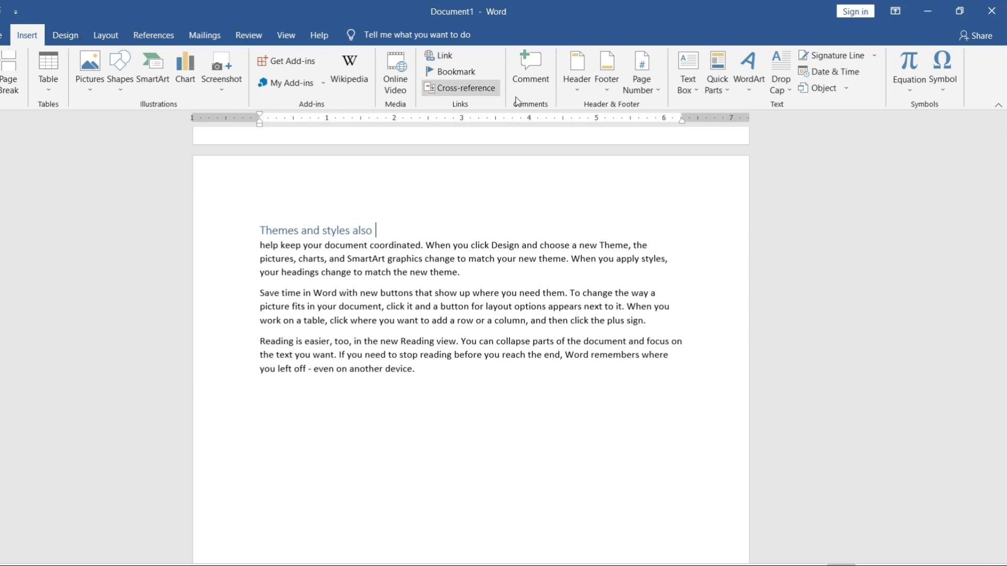
Insert an above/below cross-reference to INDEX after the heading, then follow it back to page one
left_click(481, 90)
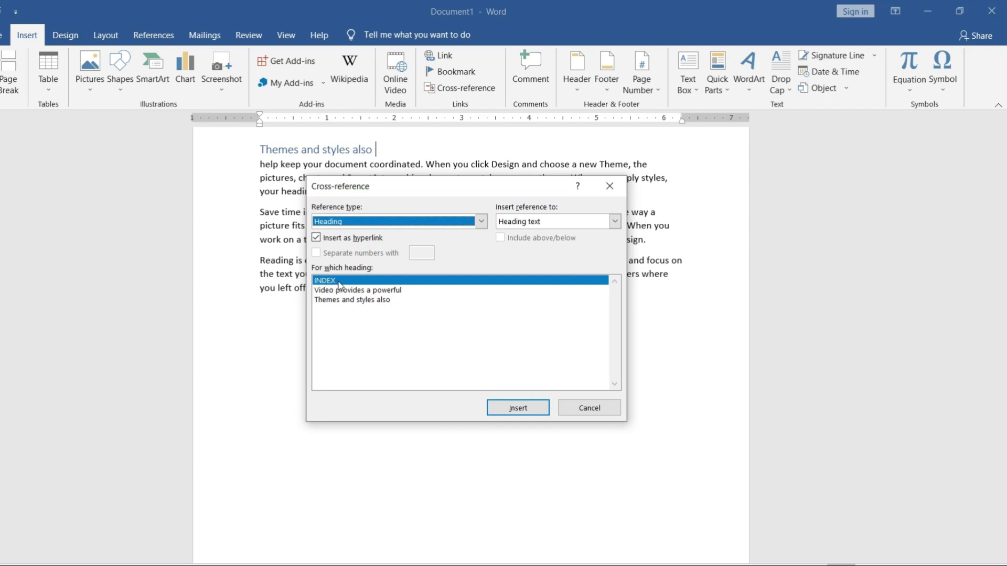
left_click(615, 221)
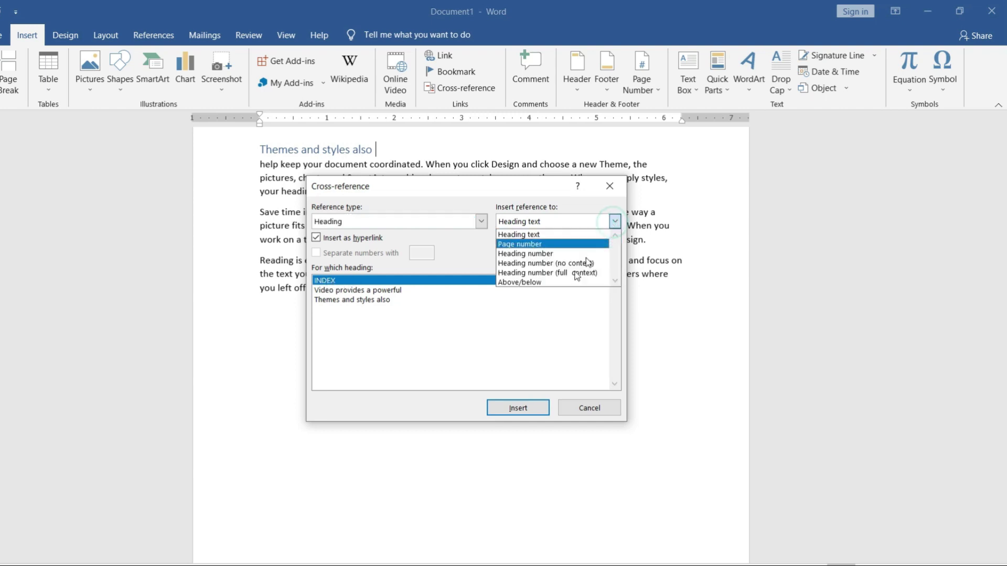
left_click(539, 286)
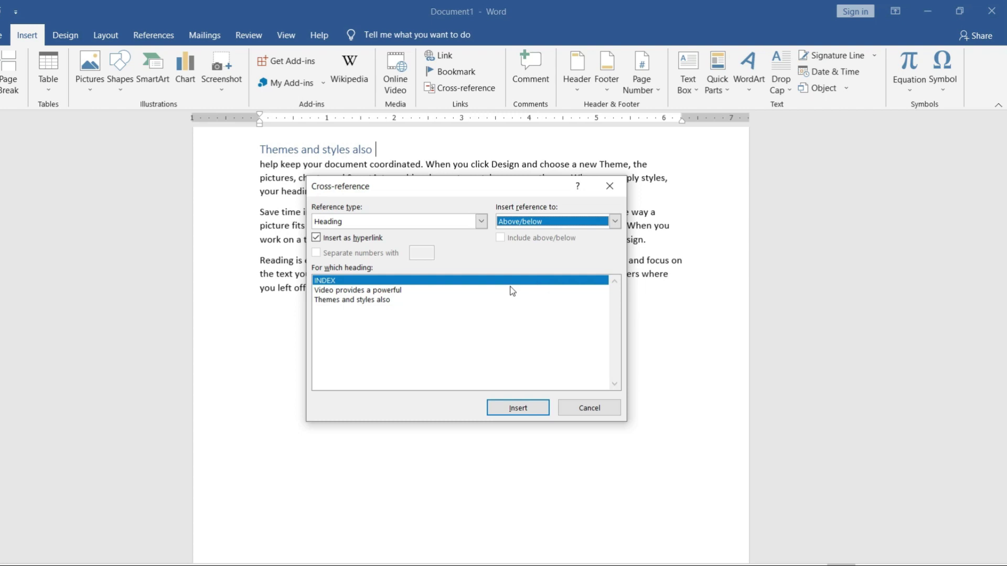
left_click(526, 410)
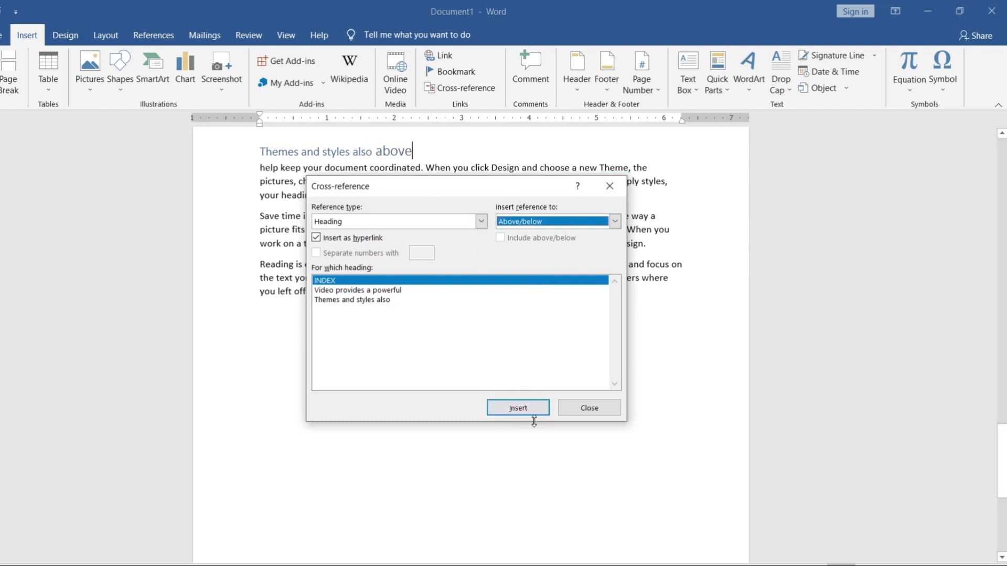
left_click(610, 186)
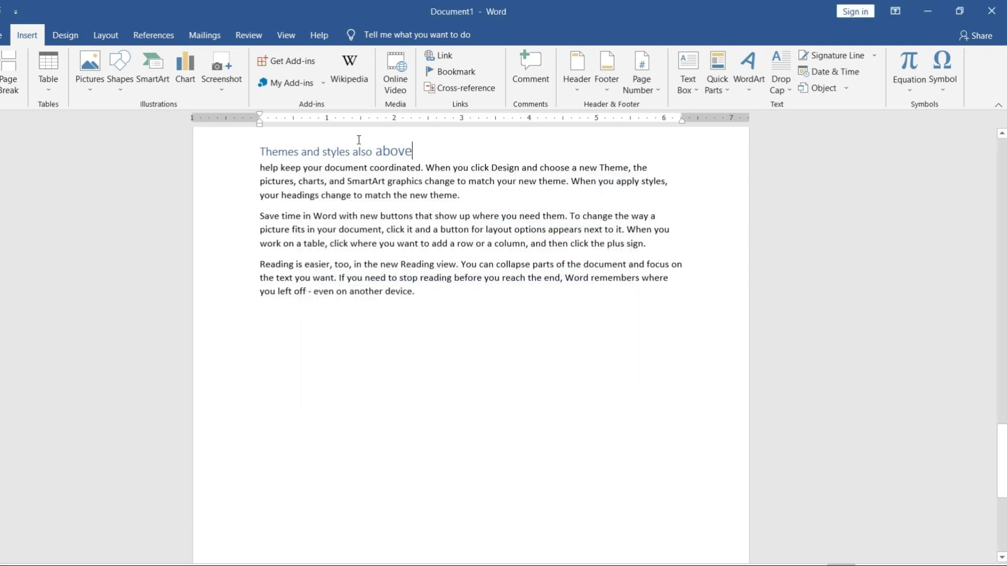
left_click(396, 158, "ctrl")
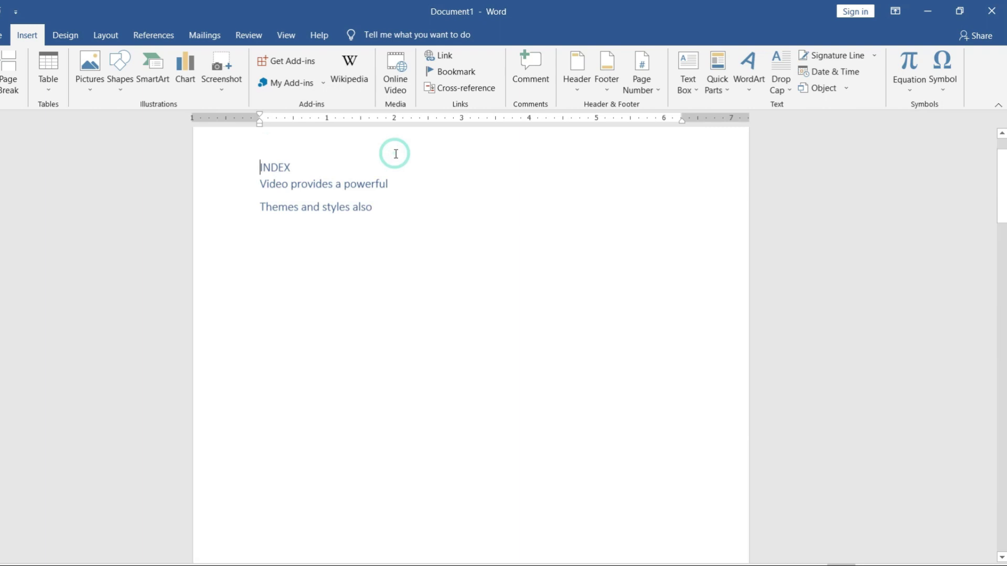